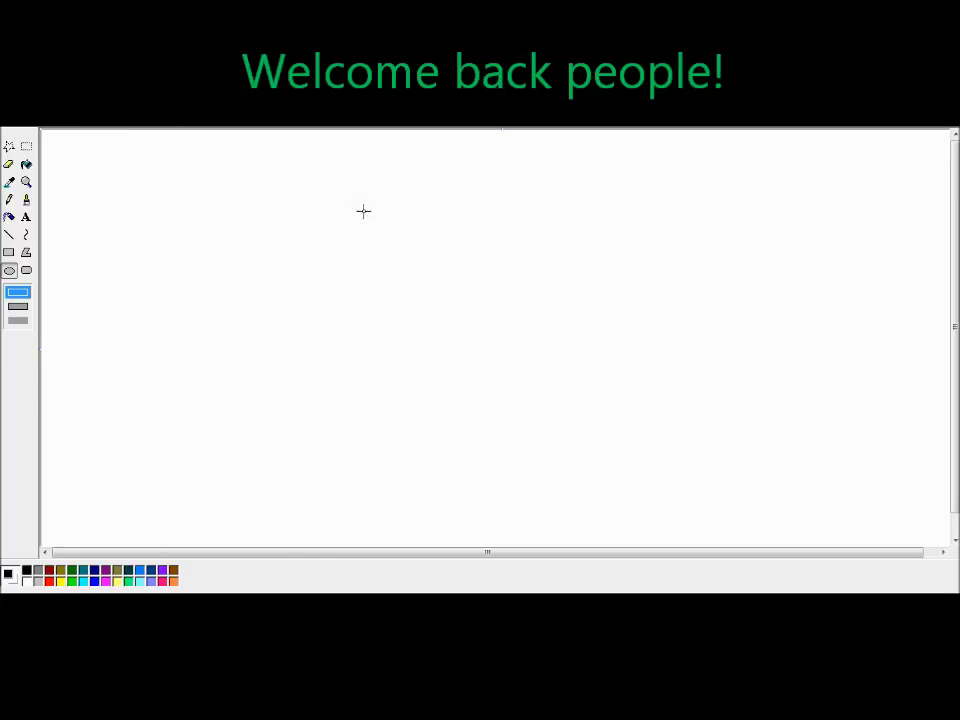
pyautogui.moveTo(279, 183); pyautogui.dragTo(673, 566)
pyautogui.hotkey('ctrl', 'z')
pyautogui.moveTo(319, 154); pyautogui.dragTo(771, 604)
pyautogui.hotkey('ctrl', 'z')
pyautogui.moveTo(284, 199); pyautogui.dragTo(656, 540)
pyautogui.hotkey('ctrl', 'z')
# Draw a large circle outline for the head and reposition it near the middle of the canvas.
pyautogui.moveTo(338, 178)
pyautogui.mouseDown()
pyautogui.moveTo(675, 525)
pyautogui.moveTo(794, 610)
pyautogui.mouseUp()
pyautogui.moveTo(952, 430); pyautogui.dragTo(943, 482)
pyautogui.click(26, 146)
pyautogui.moveTo(829, 544); pyautogui.dragTo(249, 100)
pyautogui.moveTo(953, 290); pyautogui.dragTo(953, 238)
pyautogui.moveTo(673, 319); pyautogui.dragTo(639, 298)
# Brush the outer outline of long, jagged hair over the top and down both sides of the head.
pyautogui.click(26, 199)
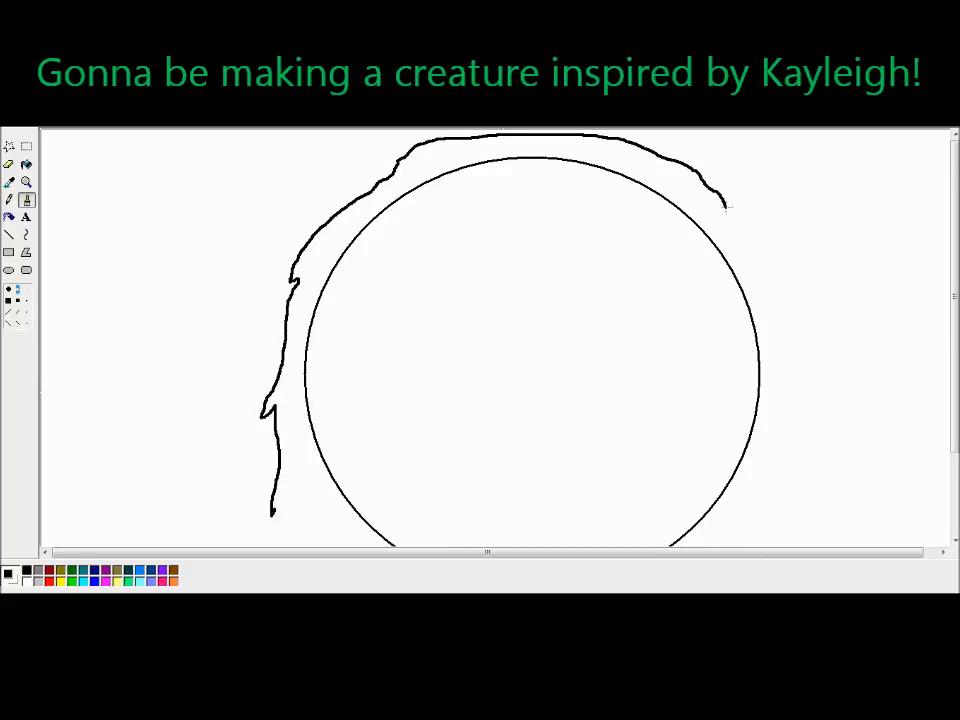
pyautogui.scroll(-3, 748, 298)
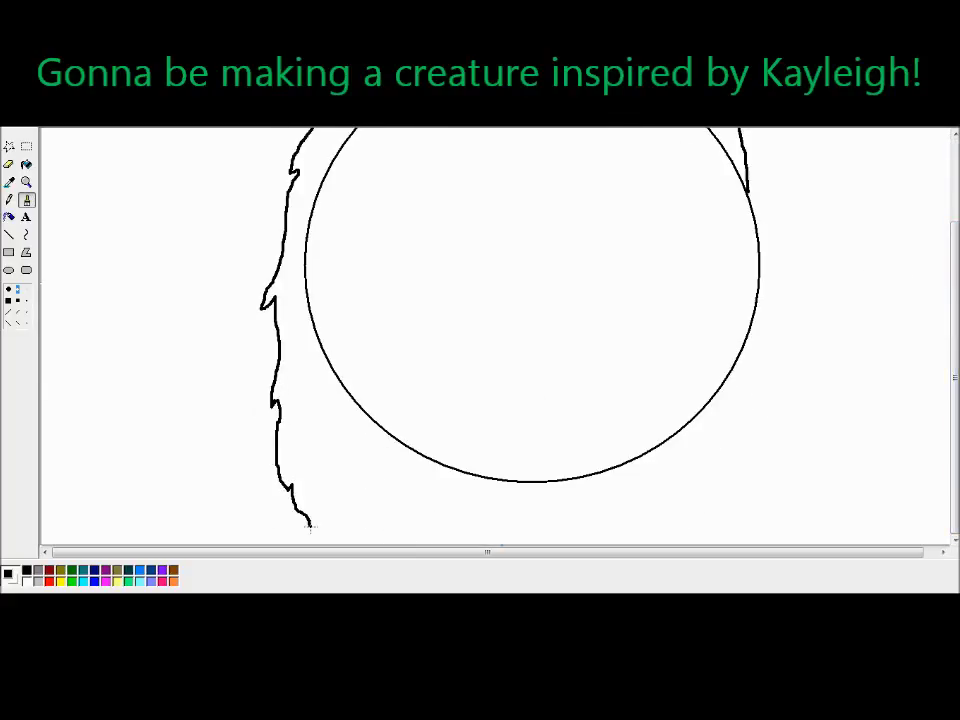
pyautogui.hotkey('ctrl', 'z')
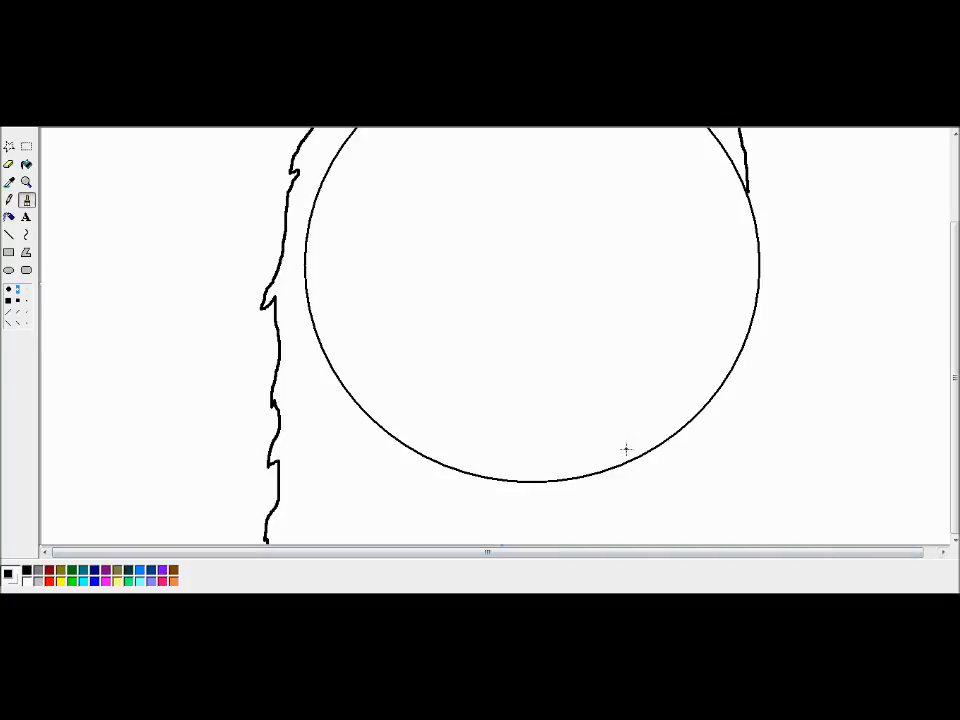
pyautogui.scroll(2, 700, 460)
pyautogui.moveTo(748, 393); pyautogui.dragTo(754, 505)
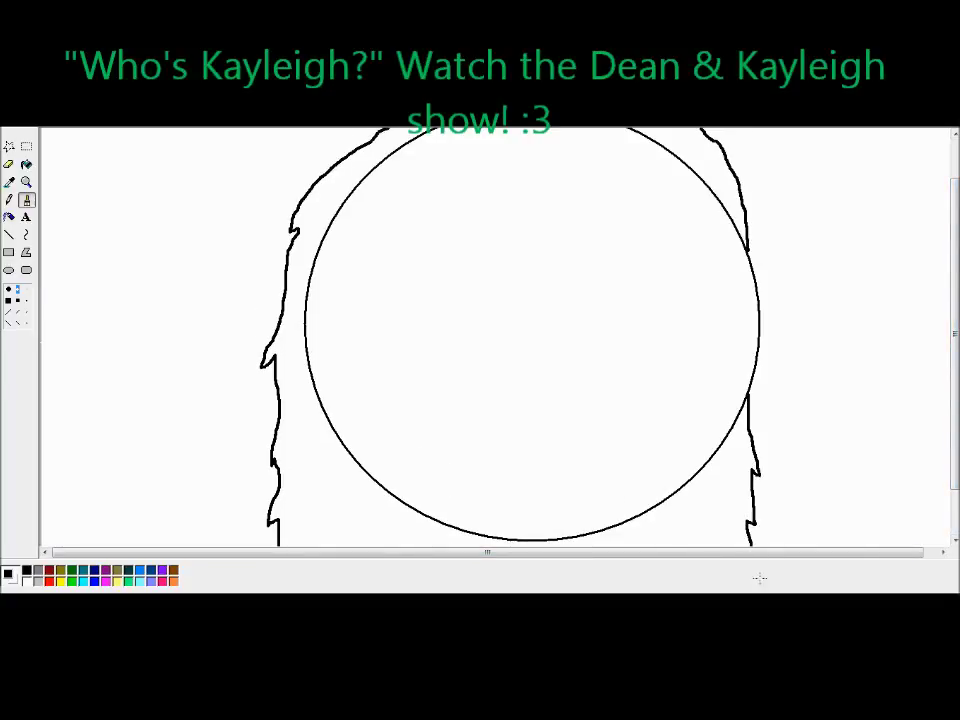
pyautogui.scroll(-2, 760, 560)
# Brush a parted, jagged fringe across the forehead and remove the head circle's line inside the hair.
pyautogui.scroll(4, 771, 308)
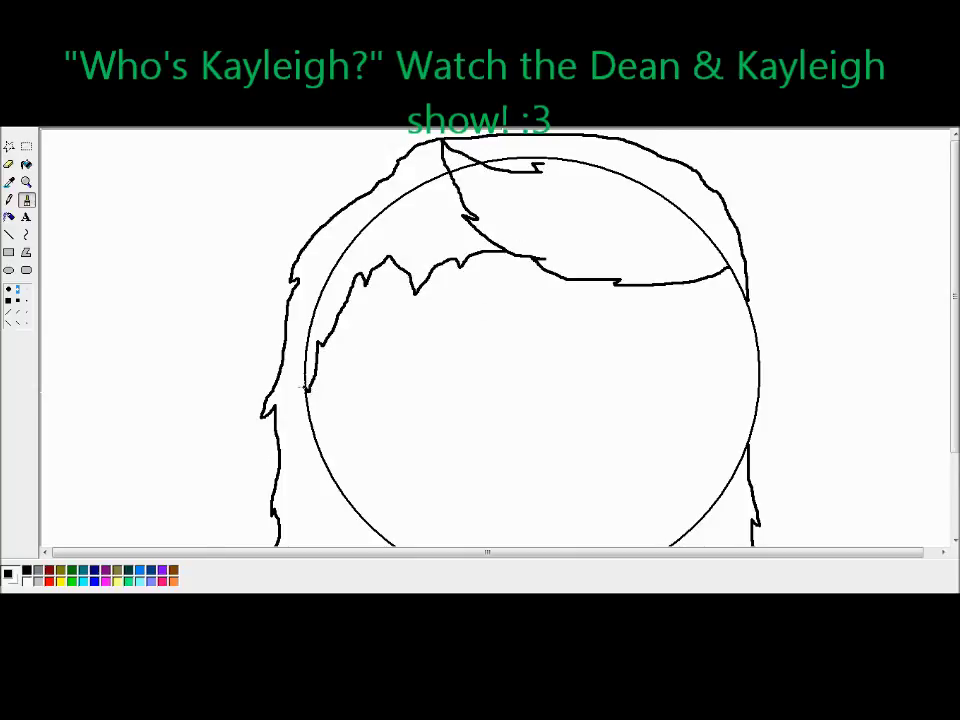
pyautogui.moveTo(705, 281); pyautogui.dragTo(731, 313)
pyautogui.click(9, 164)
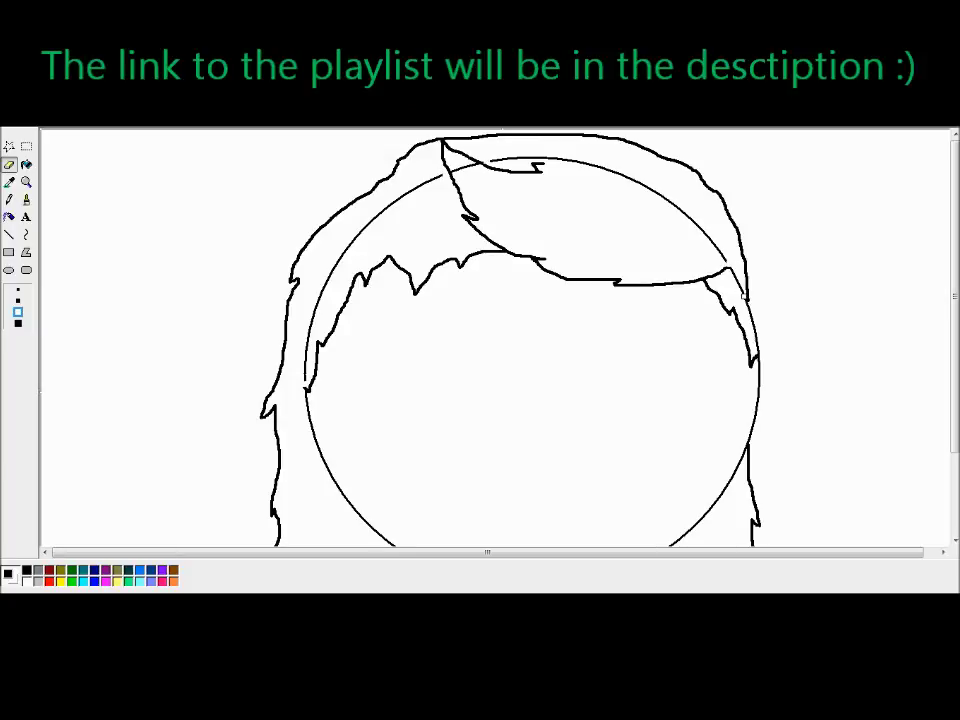
pyautogui.click(26, 164)
pyautogui.rightClick(435, 177)
pyautogui.rightClick(503, 159)
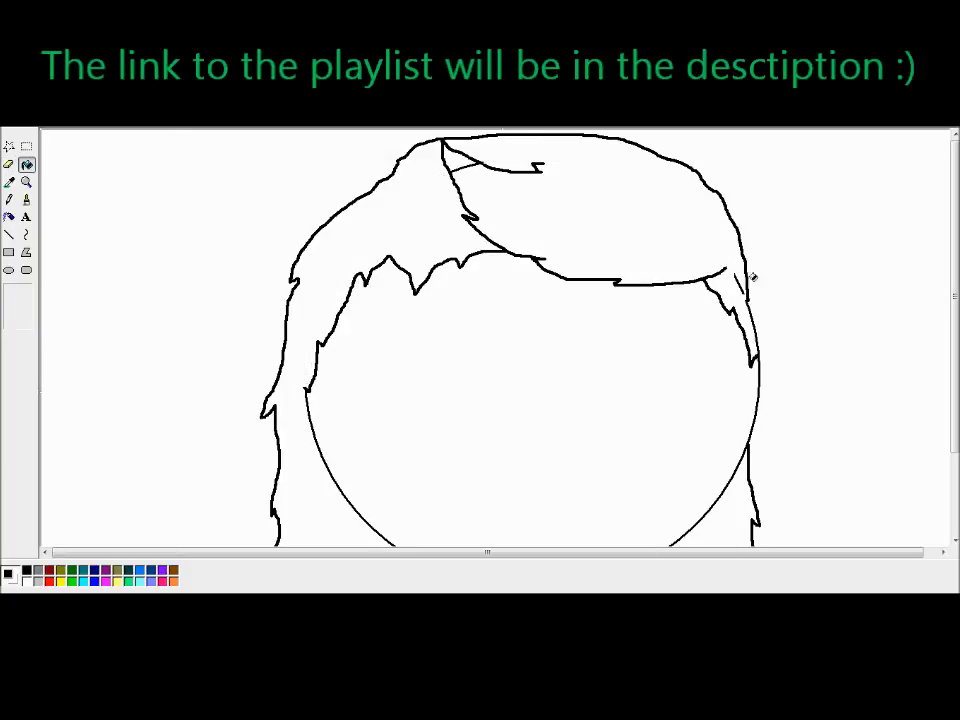
# Draw a round eye outline on the left side of the face, just below the fringe.
pyautogui.click(9, 270)
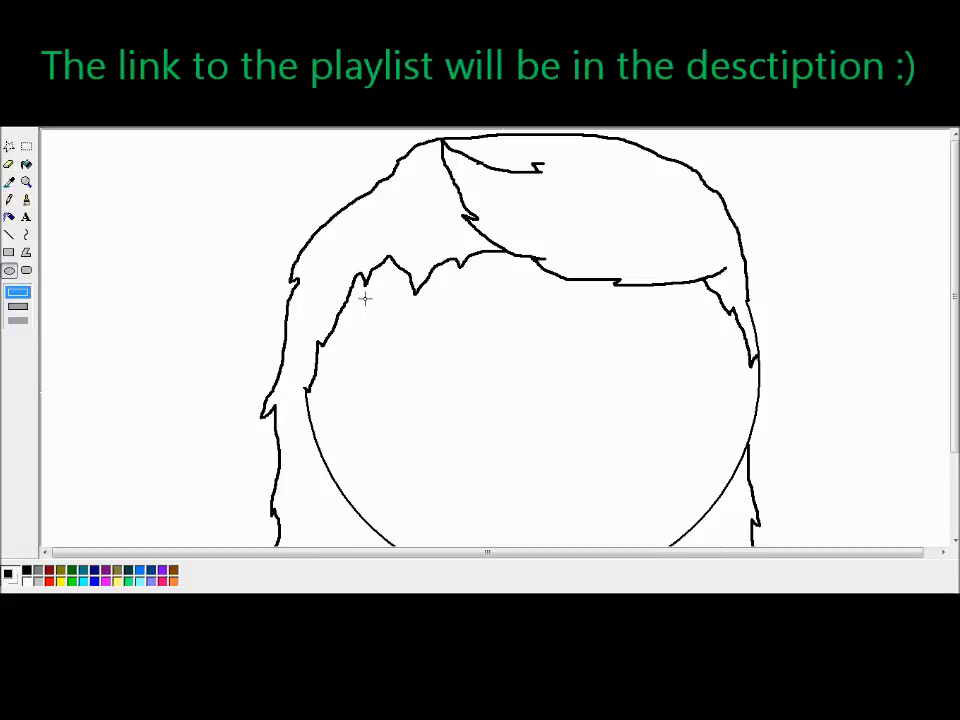
pyautogui.moveTo(356, 296); pyautogui.dragTo(478, 413)
pyautogui.hotkey('ctrl', 'z')
pyautogui.moveTo(591, 310); pyautogui.dragTo(707, 409)
pyautogui.hotkey('ctrl', 'z')
# Copy the left eye outline and place the copy level with it on the right side of the face.
pyautogui.click(26, 182)
pyautogui.click(9, 146)
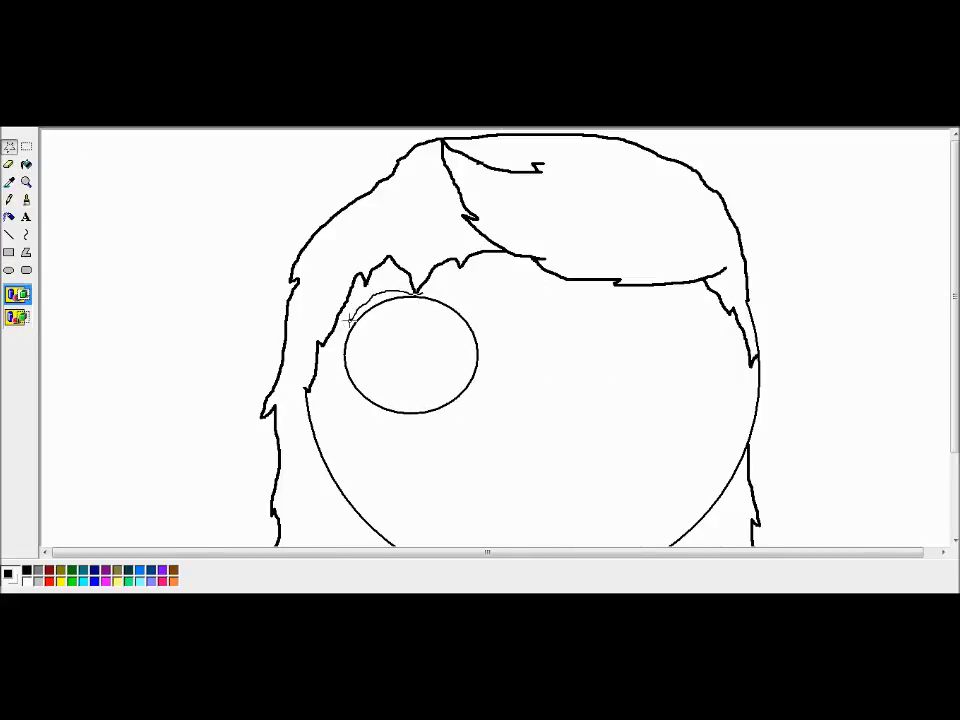
pyautogui.moveTo(502, 348); pyautogui.dragTo(415, 292)
pyautogui.hotkey('ctrl', 'c')
pyautogui.hotkey('ctrl', 'v')
pyautogui.moveTo(99, 186); pyautogui.dragTo(622, 346)
# Draw a wide, lopsided curved smile beneath the eyes with the Curve tool.
pyautogui.scroll(-3, 614, 374)
pyautogui.click(26, 199)
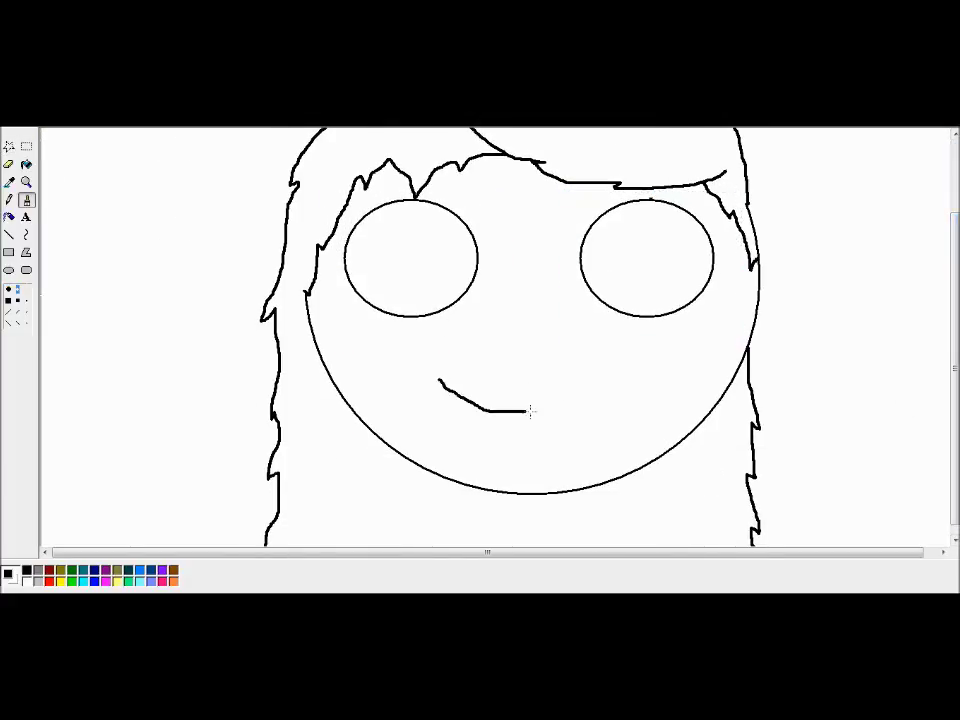
pyautogui.click(22, 241)
pyautogui.moveTo(401, 358); pyautogui.dragTo(590, 414)
pyautogui.moveTo(498, 398); pyautogui.dragTo(479, 426)
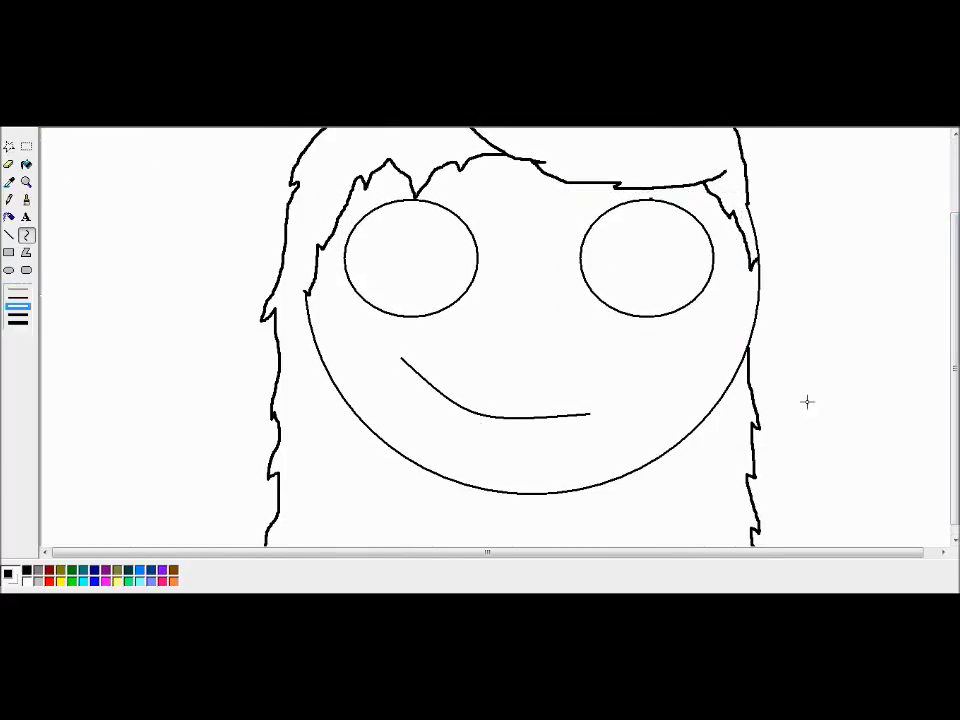
pyautogui.scroll(1, 779, 249)
pyautogui.hotkey('ctrl', 'z')
pyautogui.moveTo(371, 386); pyautogui.dragTo(598, 472)
pyautogui.moveTo(490, 440)
pyautogui.mouseDown()
pyautogui.moveTo(440, 477)
pyautogui.moveTo(485, 494)
pyautogui.mouseUp()
# Draw a straight horizontal eyelid line across the upper part of each eye.
pyautogui.click(26, 182)
pyautogui.click(441, 266)
pyautogui.click(9, 234)
pyautogui.moveTo(125, 402); pyautogui.dragTo(640, 398)
pyautogui.moveTo(514, 552); pyautogui.dragTo(703, 555)
pyautogui.moveTo(275, 399); pyautogui.dragTo(785, 399)
pyautogui.click(26, 182)
pyautogui.click(17, 292)
# Draw pupil and iris circles with a small highlight circle at the upper left inside both eyes.
pyautogui.click(9, 270)
pyautogui.moveTo(368, 222); pyautogui.dragTo(426, 281)
pyautogui.moveTo(600, 216); pyautogui.dragTo(663, 281)
pyautogui.moveTo(357, 218); pyautogui.dragTo(439, 292)
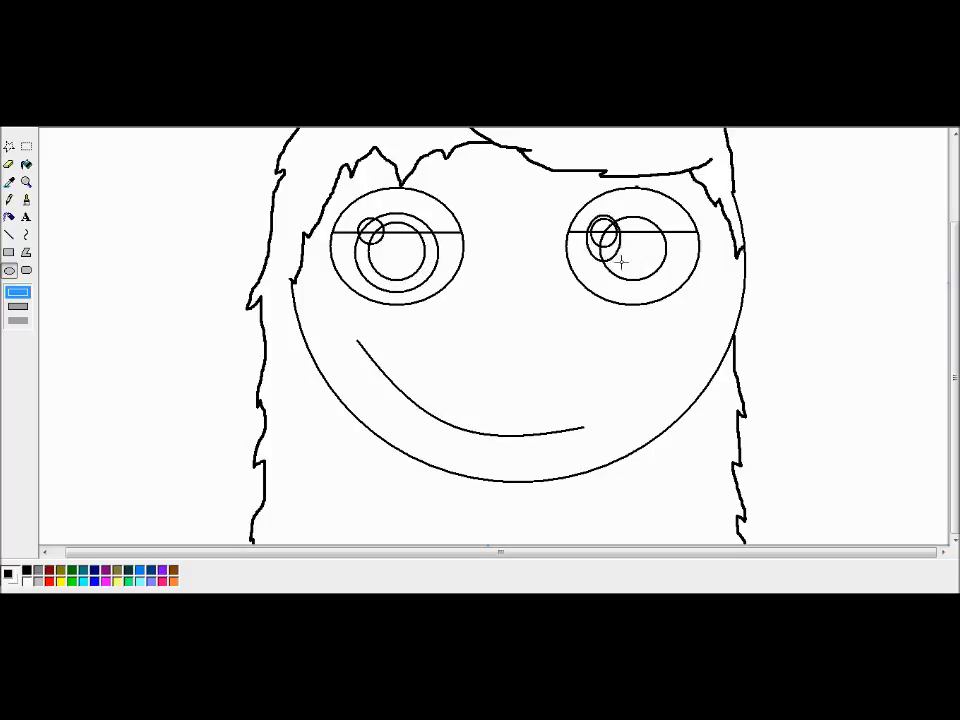
pyautogui.moveTo(600, 214); pyautogui.dragTo(680, 290)
# Erase the pupil, iris and highlight lines above the eyelid line in both eyes.
pyautogui.click(26, 182)
pyautogui.click(426, 225)
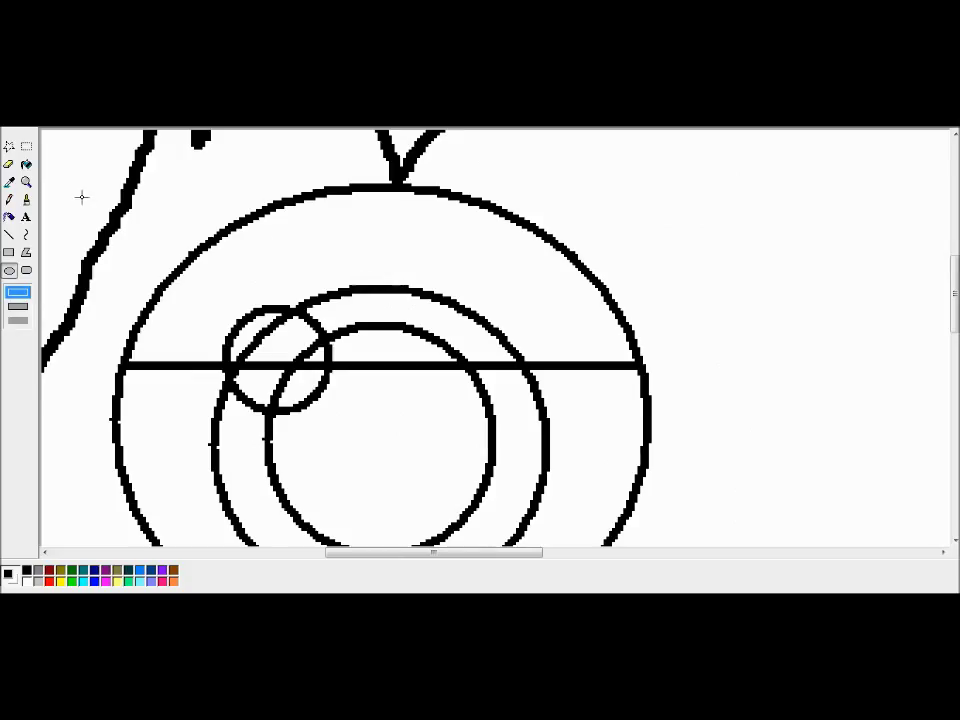
pyautogui.click(9, 164)
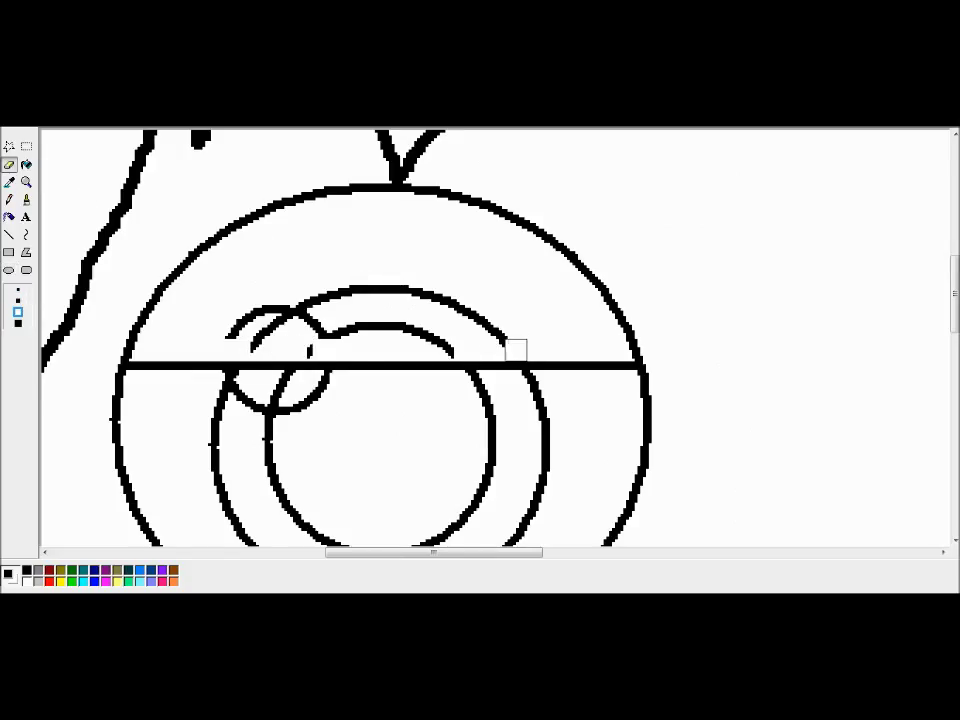
pyautogui.moveTo(396, 553); pyautogui.dragTo(606, 553)
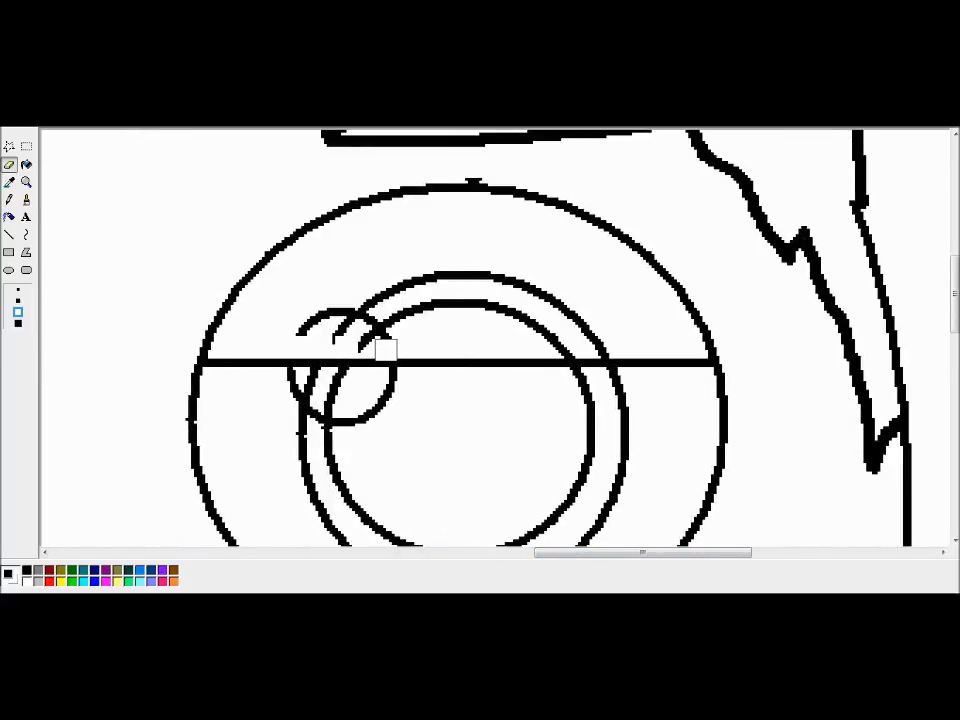
pyautogui.click(27, 165)
pyautogui.rightClick(388, 292)
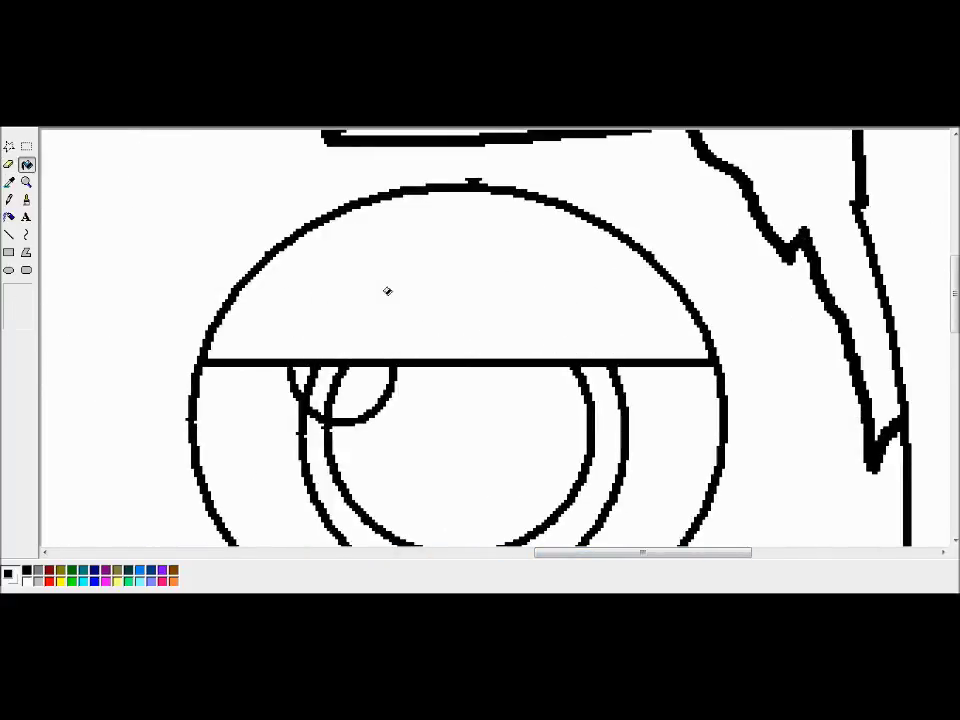
# Clear the pupil and iris lines that cross the highlight in both eyes.
pyautogui.click(27, 182)
pyautogui.click(151, 230)
pyautogui.click(26, 182)
pyautogui.click(619, 258)
pyautogui.click(26, 199)
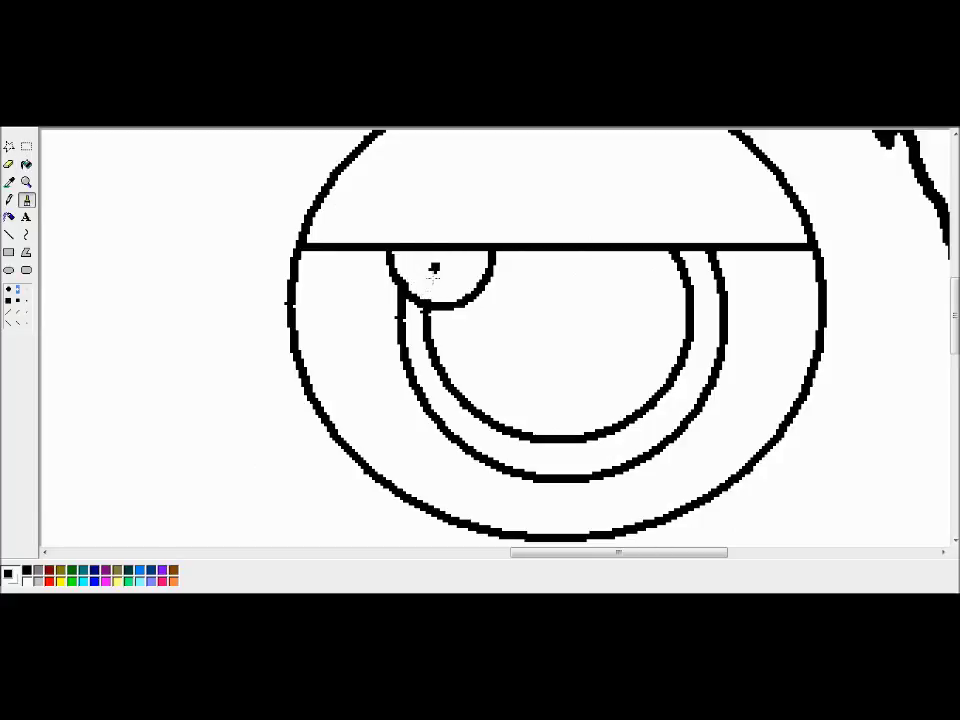
pyautogui.moveTo(566, 555); pyautogui.dragTo(358, 555)
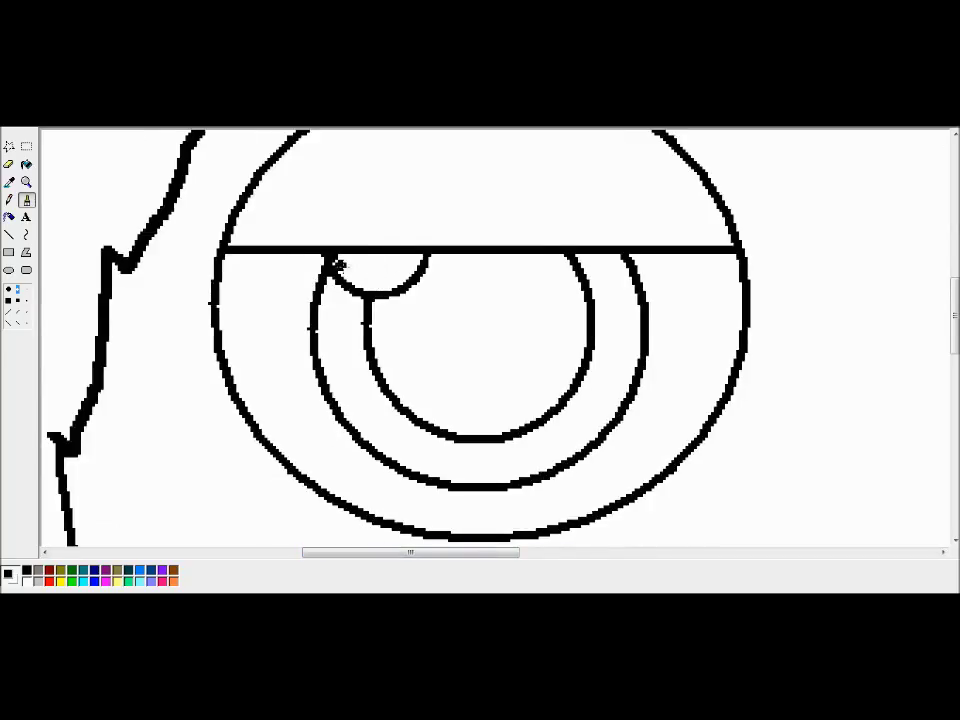
# Brush a short arched crease directly under each eye.
pyautogui.click(26, 182)
pyautogui.click(81, 196)
pyautogui.moveTo(950, 334); pyautogui.dragTo(946, 310)
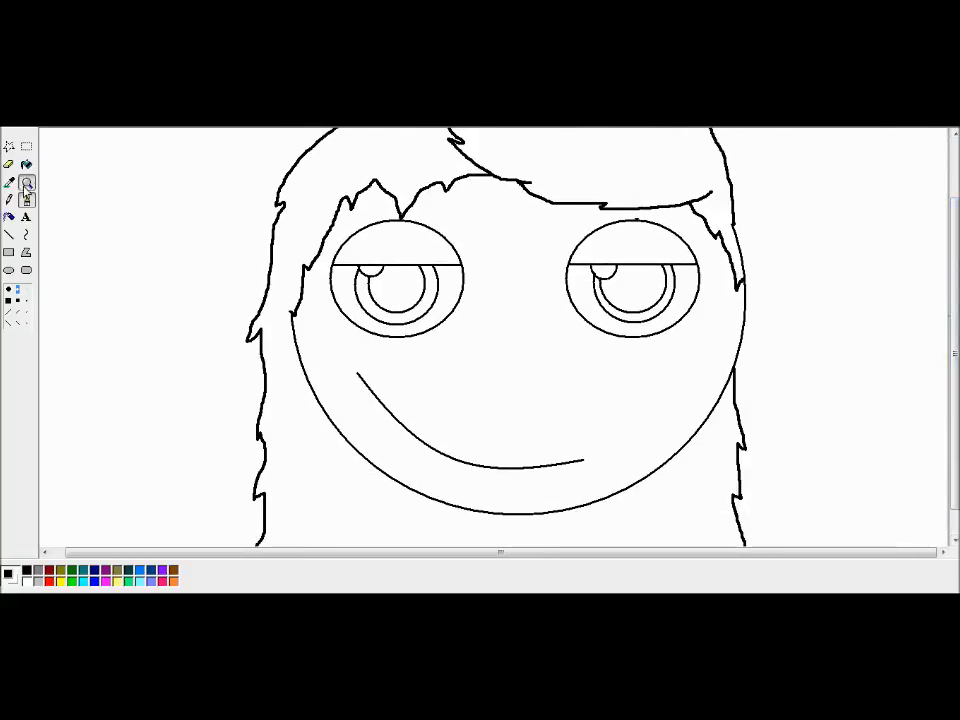
pyautogui.click(26, 183)
pyautogui.click(433, 337)
pyautogui.moveTo(465, 379)
pyautogui.mouseDown()
pyautogui.moveTo(332, 328)
pyautogui.moveTo(197, 369)
pyautogui.mouseUp()
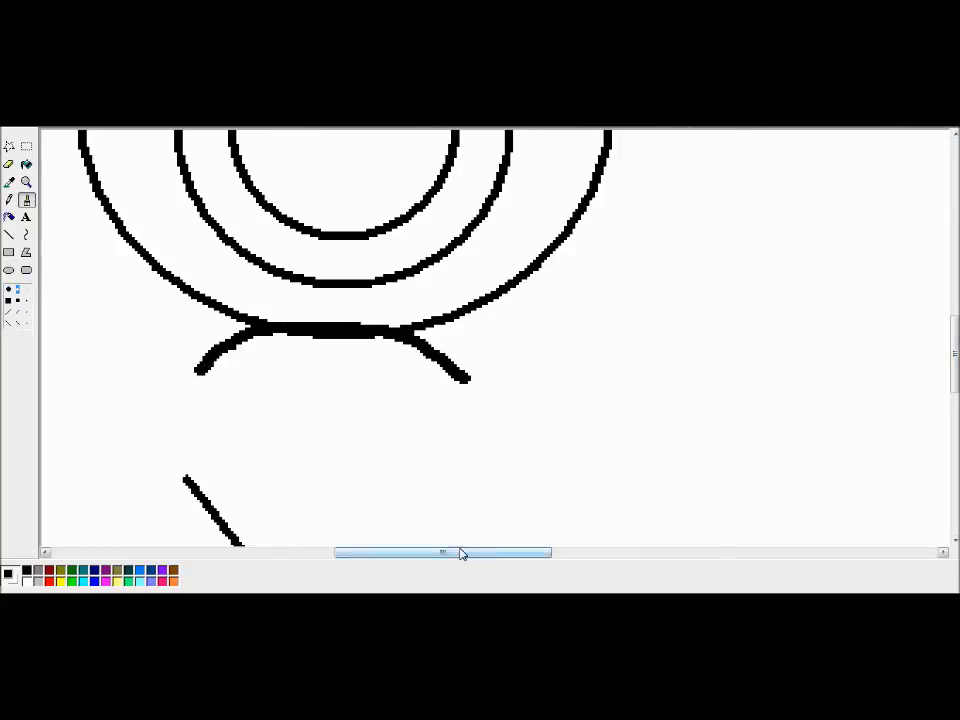
pyautogui.moveTo(461, 553); pyautogui.dragTo(636, 553)
pyautogui.moveTo(425, 384)
pyautogui.mouseDown()
pyautogui.moveTo(692, 356)
pyautogui.moveTo(729, 388)
pyautogui.mouseUp()
# Redraw the left eye's pupil, iris and highlight as complete ellipses extending above the eyelid line.
pyautogui.click(26, 182)
pyautogui.click(79, 189)
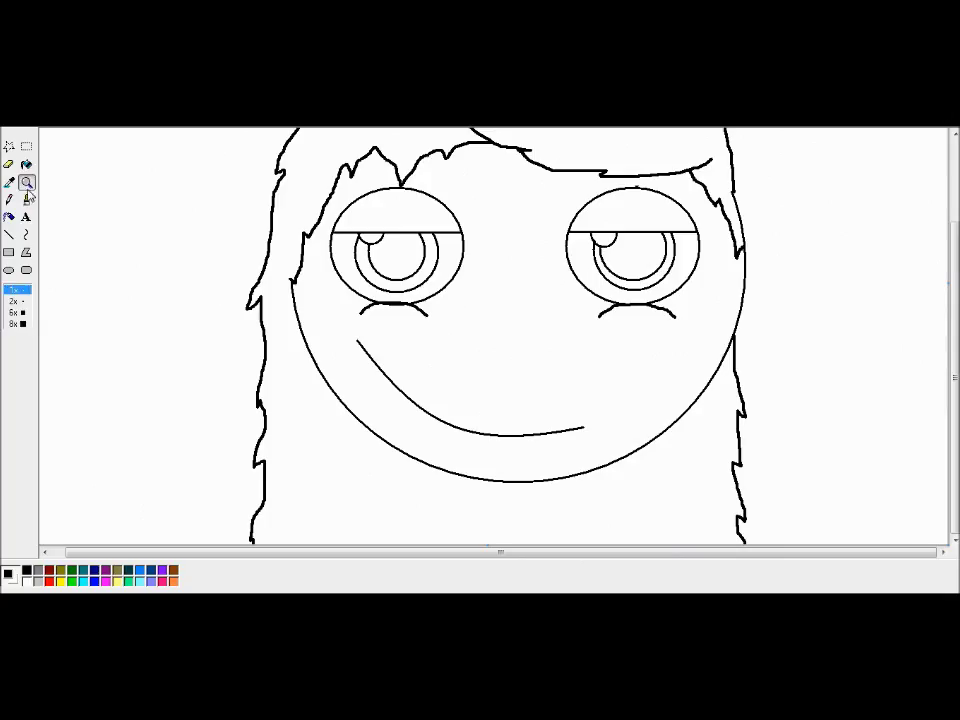
pyautogui.click(26, 184)
pyautogui.click(439, 246)
pyautogui.click(9, 270)
pyautogui.moveTo(189, 225); pyautogui.dragTo(425, 478)
pyautogui.moveTo(143, 214)
pyautogui.mouseDown()
pyautogui.moveTo(499, 497)
pyautogui.moveTo(476, 521)
pyautogui.mouseUp()
pyautogui.moveTo(147, 244); pyautogui.dragTo(257, 331)
# Remove the horizontal eyelid line from the left eye and clear the lines inside its highlight.
pyautogui.click(26, 199)
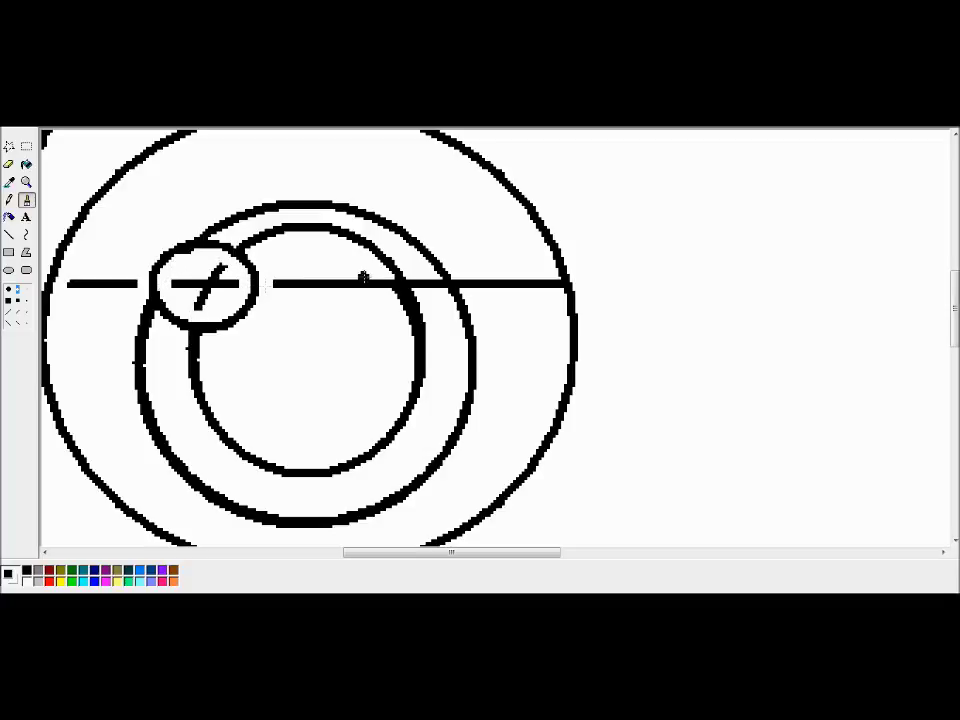
pyautogui.click(27, 166)
pyautogui.rightClick(103, 284)
pyautogui.rightClick(208, 284)
pyautogui.rightClick(330, 284)
pyautogui.rightClick(477, 284)
pyautogui.hotkey('ctrl', 'z')
pyautogui.click(9, 165)
pyautogui.moveTo(477, 282); pyautogui.dragTo(547, 290)
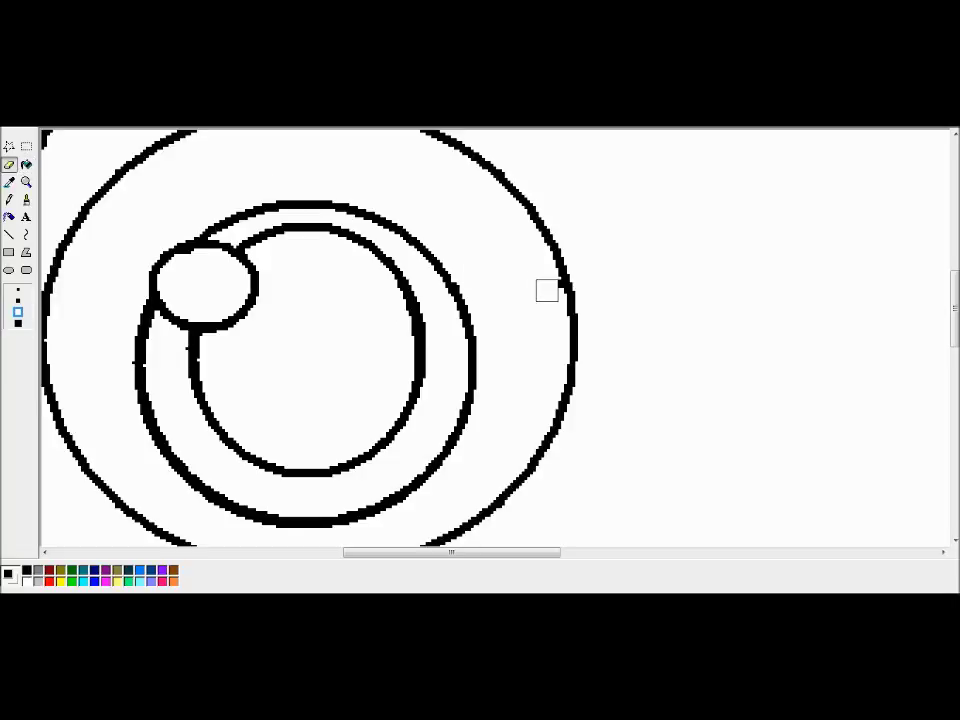
# Remove the whole right eye by filling its connected outlines with the white background color.
pyautogui.click(30, 187)
pyautogui.click(385, 217)
pyautogui.click(27, 165)
pyautogui.rightClick(635, 187)
# Select the left eye's iris, pupil and highlight together and move them slightly upward within the eye.
pyautogui.click(27, 183)
pyautogui.click(381, 231)
pyautogui.click(9, 146)
pyautogui.moveTo(238, 205)
pyautogui.mouseDown()
pyautogui.moveTo(206, 336)
pyautogui.moveTo(444, 542)
pyautogui.moveTo(556, 208)
pyautogui.moveTo(243, 203)
pyautogui.mouseUp()
pyautogui.moveTo(409, 281); pyautogui.dragTo(405, 239)
# Copy the left eye with its crease, place the copy on the right side of the face and tidy its outline.
pyautogui.click(27, 184)
pyautogui.click(324, 242)
pyautogui.click(9, 147)
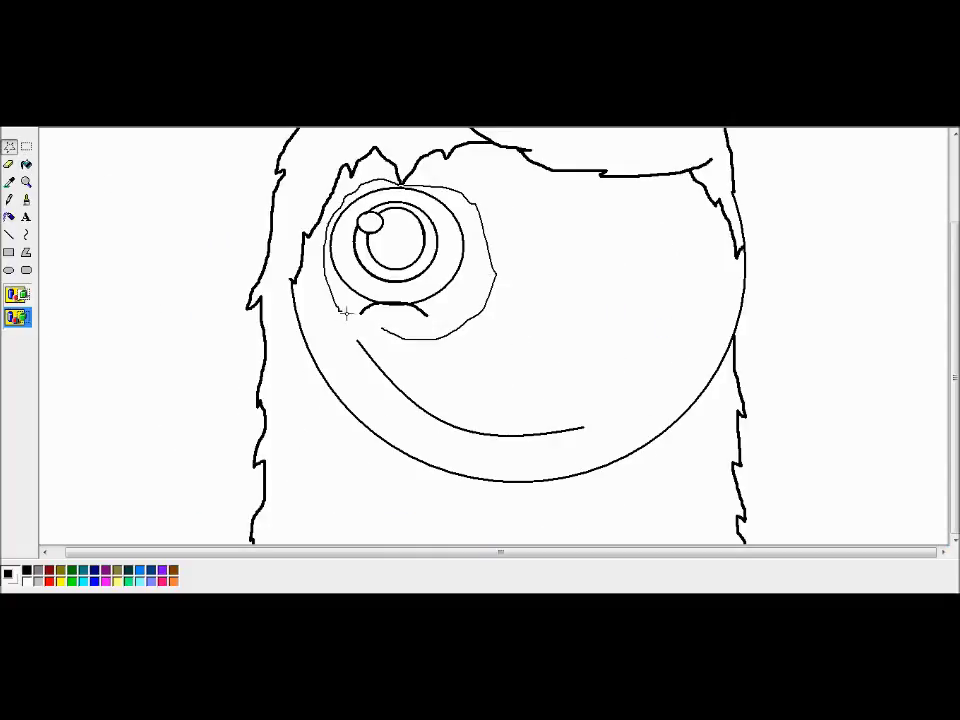
pyautogui.moveTo(346, 314); pyautogui.dragTo(384, 328)
pyautogui.hotkey('ctrl', 'c')
pyautogui.hotkey('ctrl', 'v')
pyautogui.moveTo(150, 208); pyautogui.dragTo(677, 256)
pyautogui.click(27, 183)
pyautogui.click(643, 204)
pyautogui.click(27, 165)
pyautogui.click(27, 200)
# Brush a longer jagged hair edge beside the left eye and remove the old fringe and face lines behind it.
pyautogui.hotkey('ctrl', 'pageup')
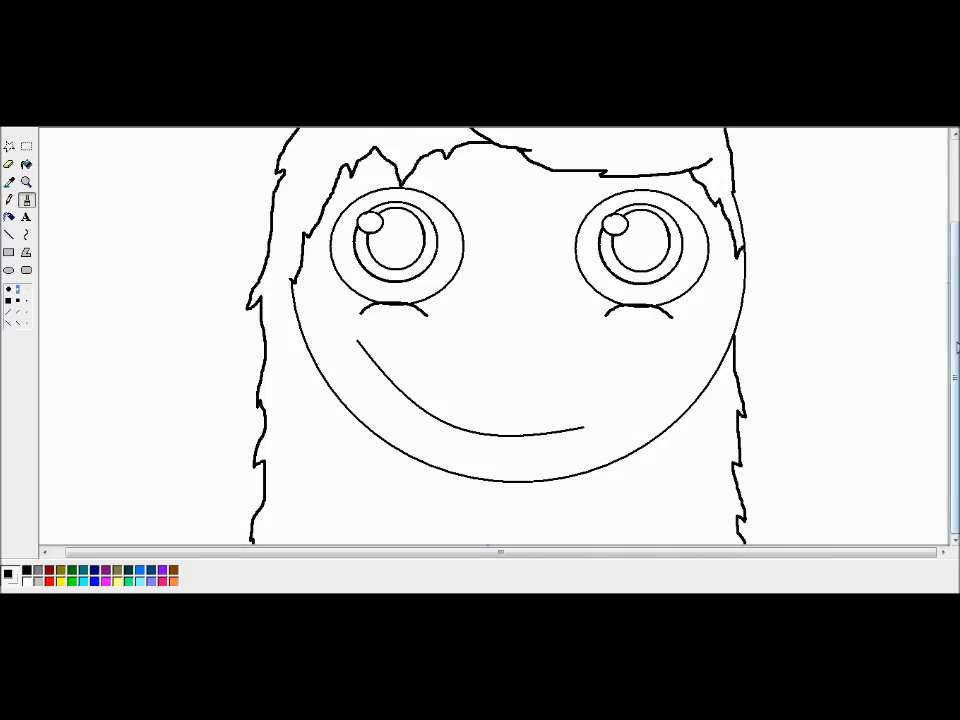
pyautogui.scroll(2, 320, 213)
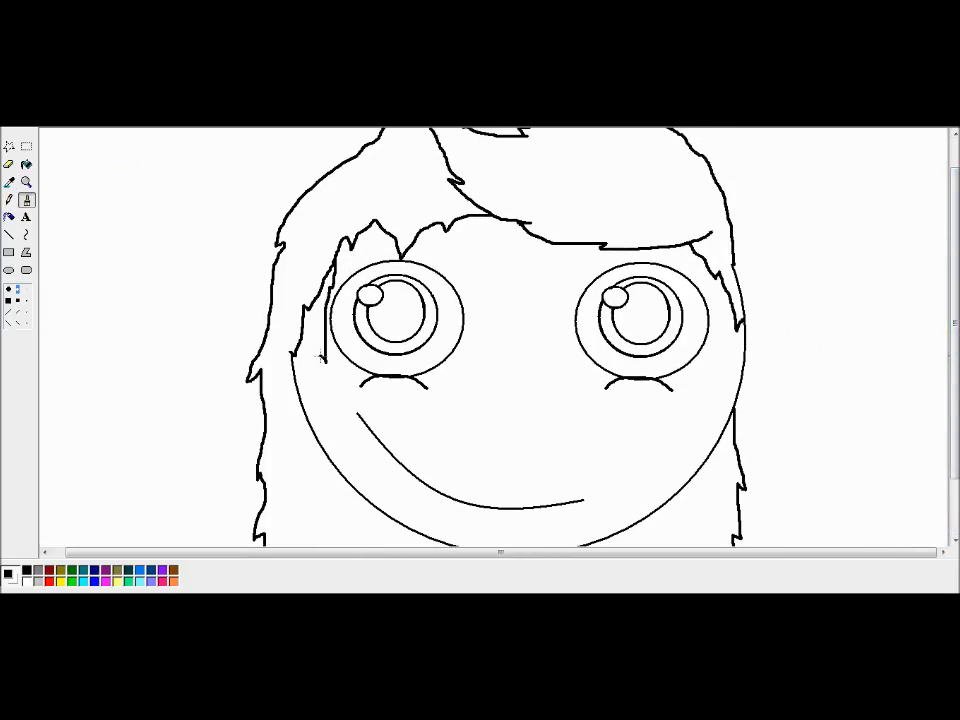
pyautogui.click(9, 164)
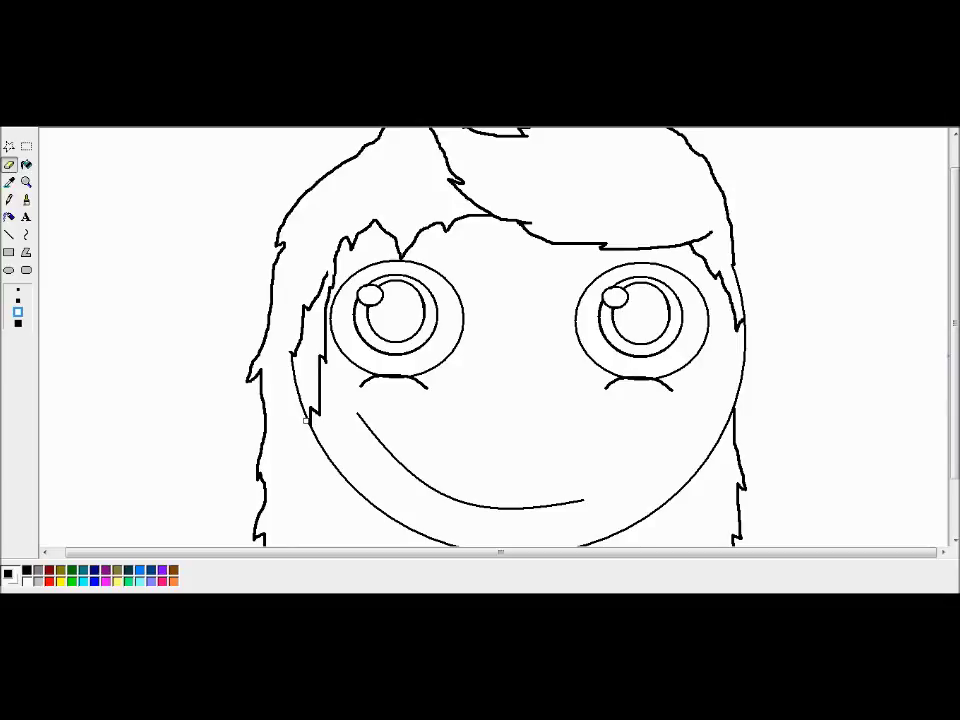
pyautogui.click(26, 164)
pyautogui.click(26, 199)
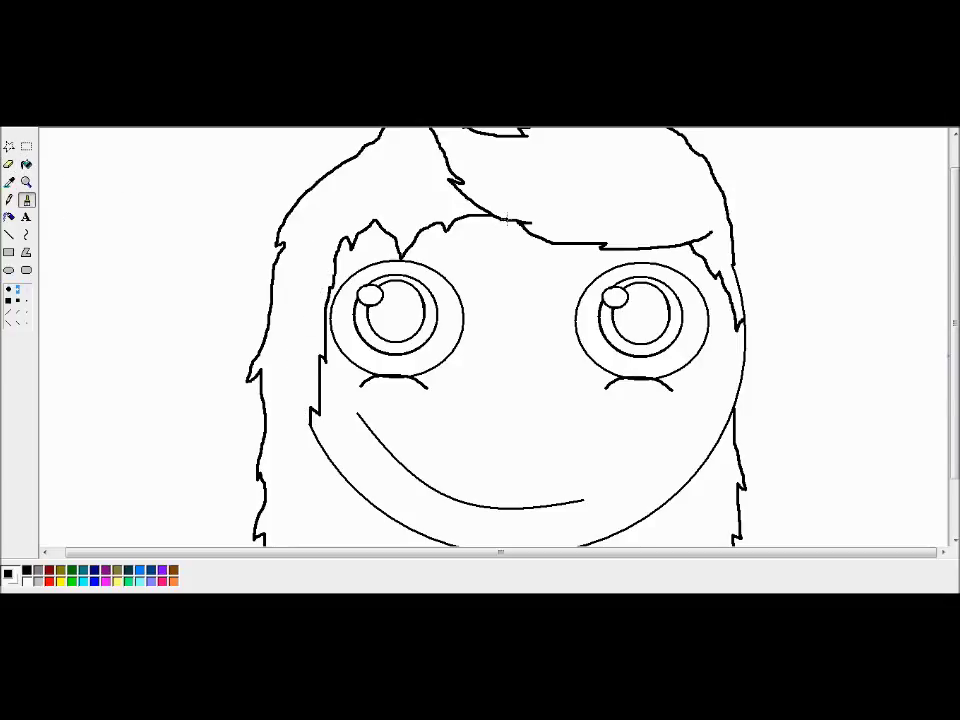
pyautogui.moveTo(438, 208); pyautogui.dragTo(400, 179)
pyautogui.moveTo(955, 316); pyautogui.dragTo(955, 288)
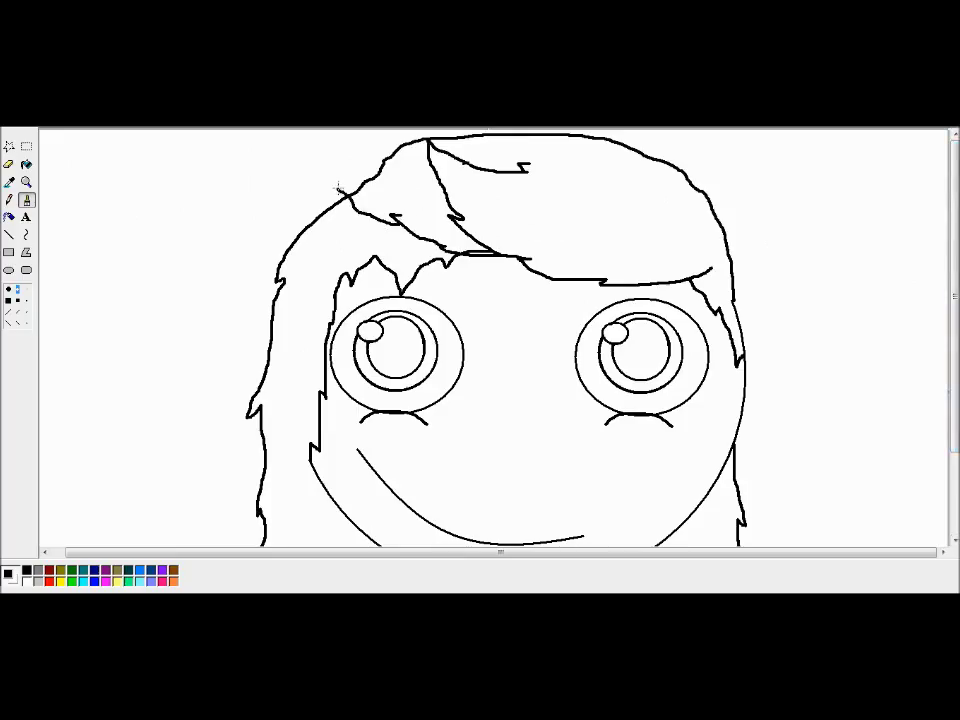
pyautogui.hotkey('ctrl', 'z')
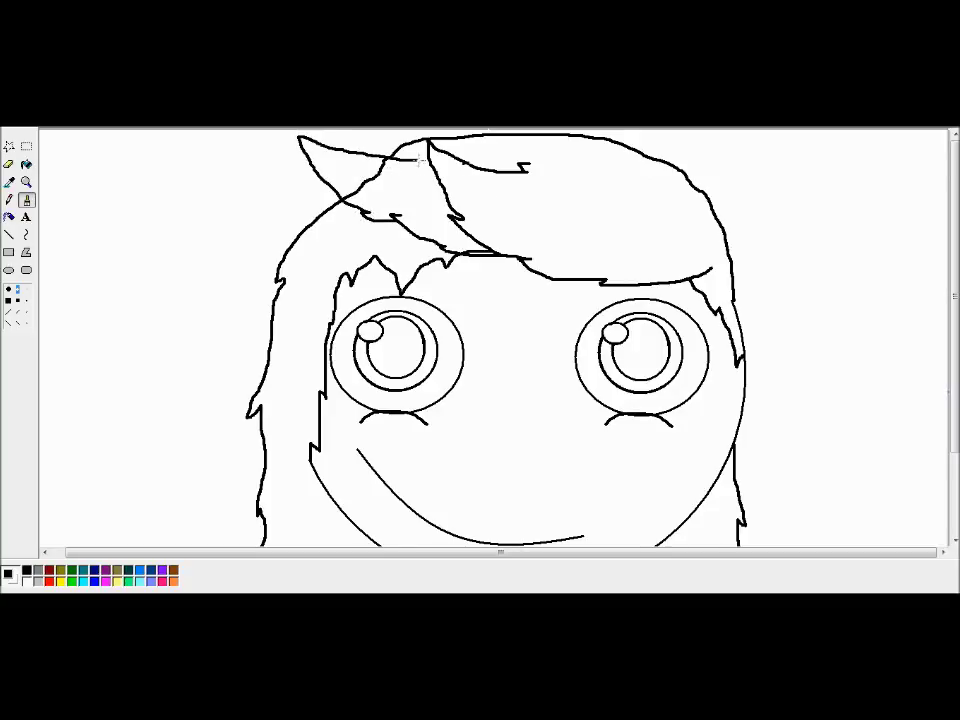
pyautogui.hotkey('ctrl', 'z')
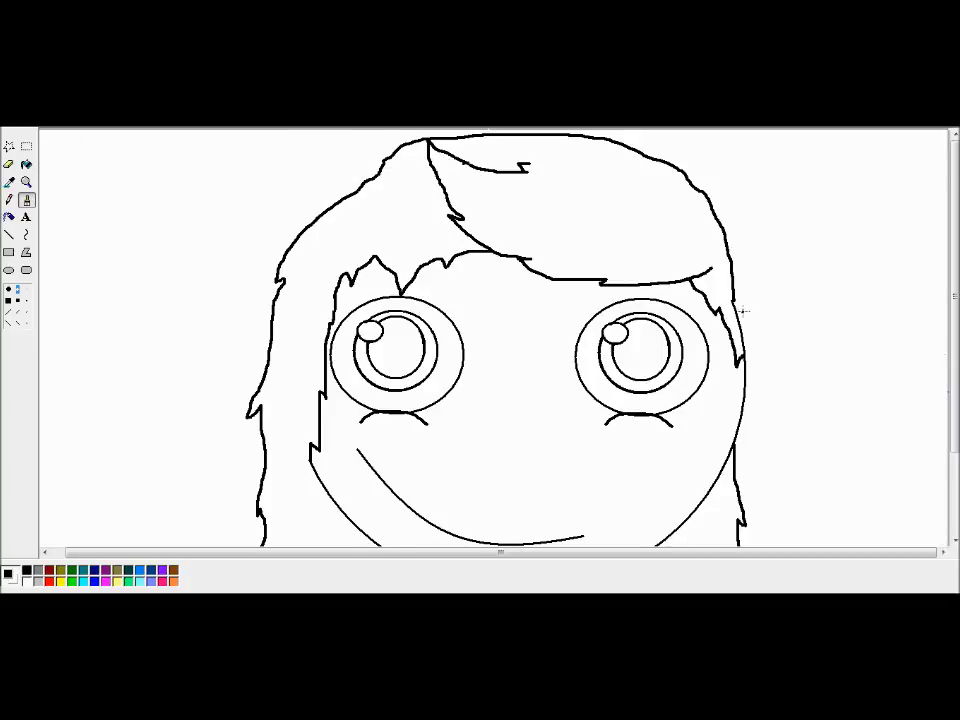
# Brush a jagged hair strand outside the right eye and remove the old hair and face lines inside it.
pyautogui.scroll(-2, 608, 229)
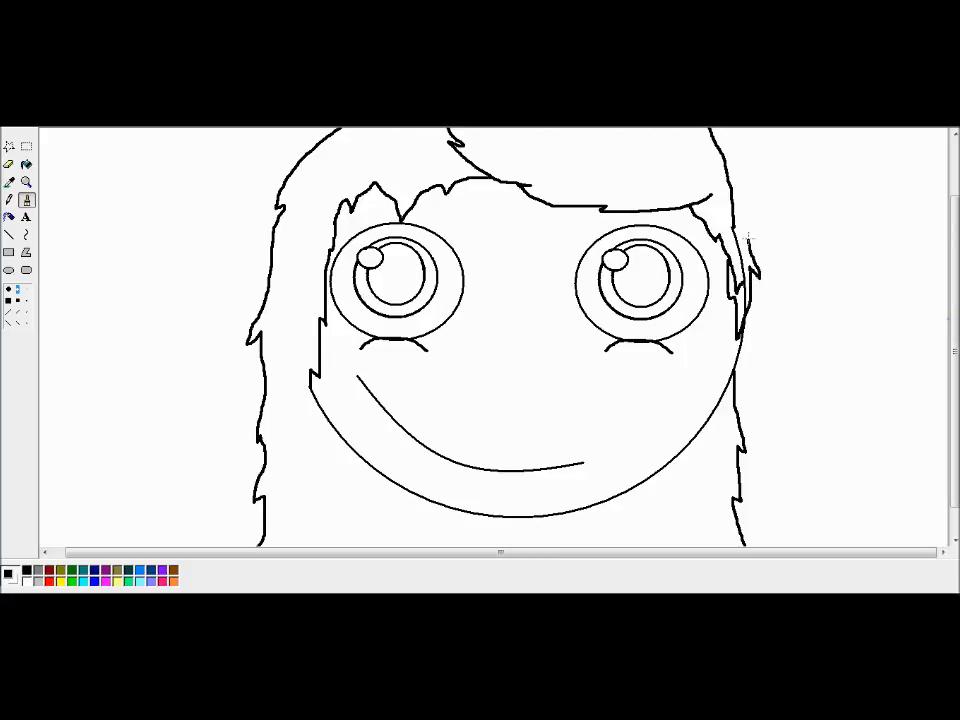
pyautogui.click(26, 182)
pyautogui.click(754, 252)
pyautogui.click(9, 164)
pyautogui.moveTo(442, 432)
pyautogui.mouseDown()
pyautogui.moveTo(405, 400)
pyautogui.moveTo(446, 465)
pyautogui.mouseUp()
pyautogui.moveTo(955, 286); pyautogui.dragTo(955, 324)
pyautogui.moveTo(461, 253); pyautogui.dragTo(439, 361)
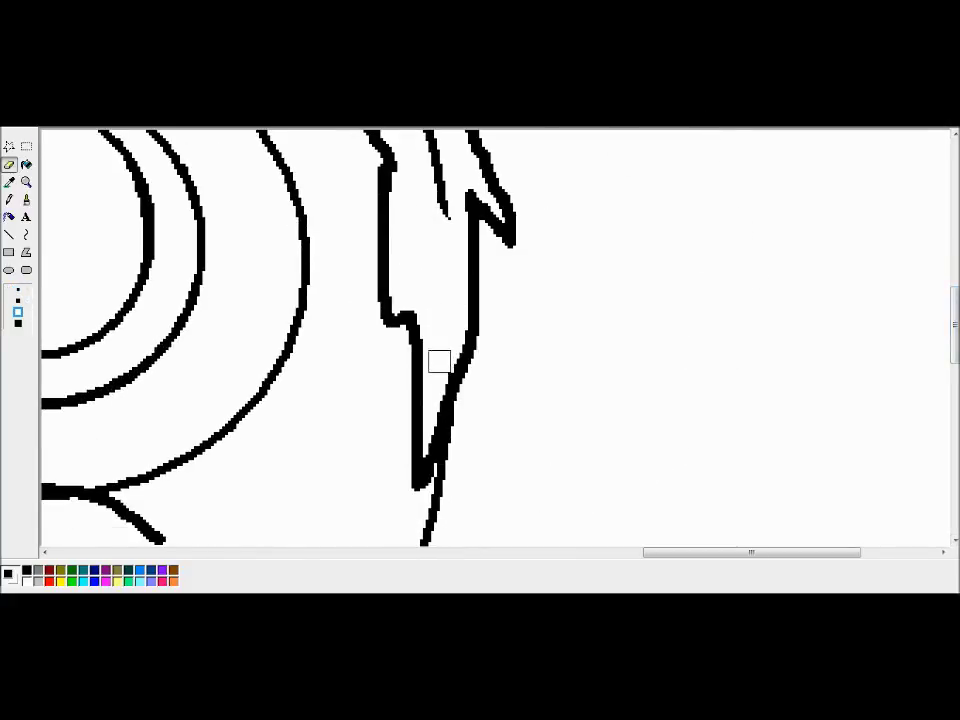
pyautogui.click(26, 164)
pyautogui.rightClick(436, 165)
pyautogui.rightClick(449, 218)
# Fill the top and lower sections of the hair with yellow.
pyautogui.click(26, 182)
pyautogui.click(776, 264)
pyautogui.moveTo(955, 314)
pyautogui.mouseDown()
pyautogui.moveTo(955, 270)
pyautogui.moveTo(947, 322)
pyautogui.moveTo(952, 307)
pyautogui.mouseUp()
pyautogui.click(61, 581)
pyautogui.click(375, 510)
pyautogui.click(570, 185)
# Choose light pink from the basic colors and fill the face with it.
pyautogui.click(162, 581)
pyautogui.click(120, 119)
pyautogui.click(153, 135)
pyautogui.click(527, 281)
pyautogui.click(427, 459)
pyautogui.click(426, 459)
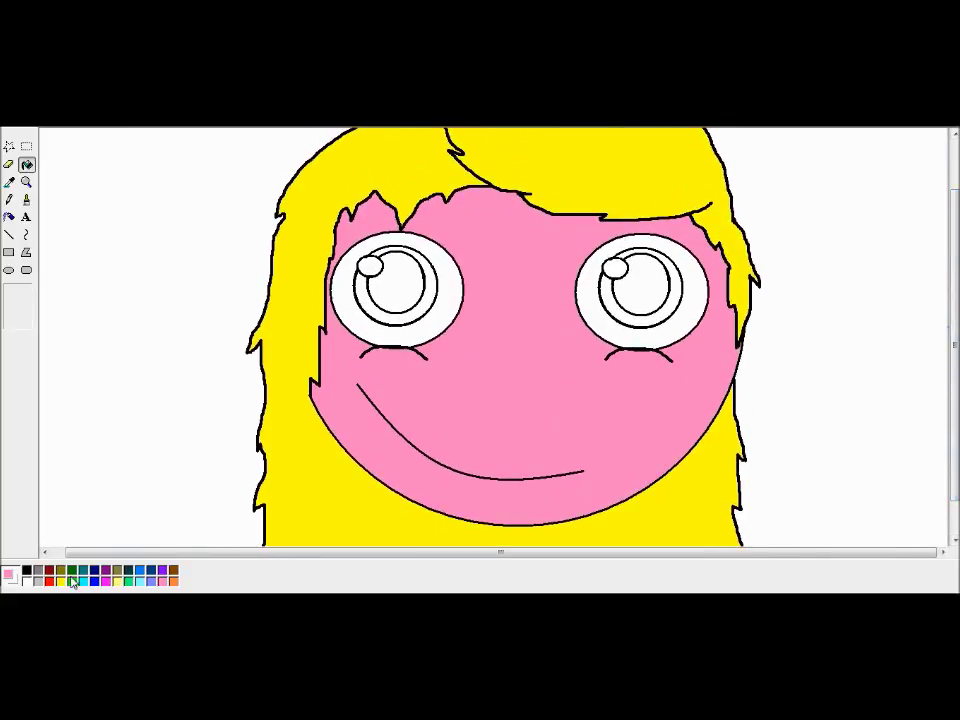
# Define a dark brown color with hue 20, saturation 240 and luminosity 39 (RGB 83, 41, 0).
pyautogui.click(120, 119)
pyautogui.click(153, 135)
pyautogui.click(480, 436)
pyautogui.moveTo(709, 363); pyautogui.dragTo(709, 373)
pyautogui.click(430, 454)
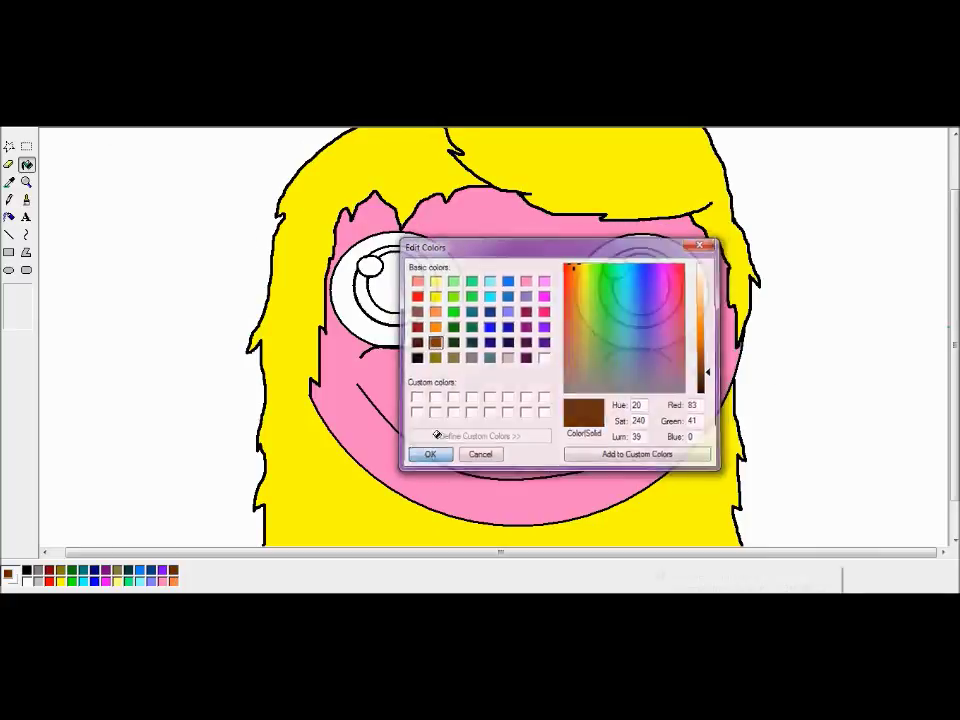
# Fill both irises with the dark brown and both pupils with near-black (RGB 6, 6, 6).
pyautogui.click(408, 320)
pyautogui.click(640, 321)
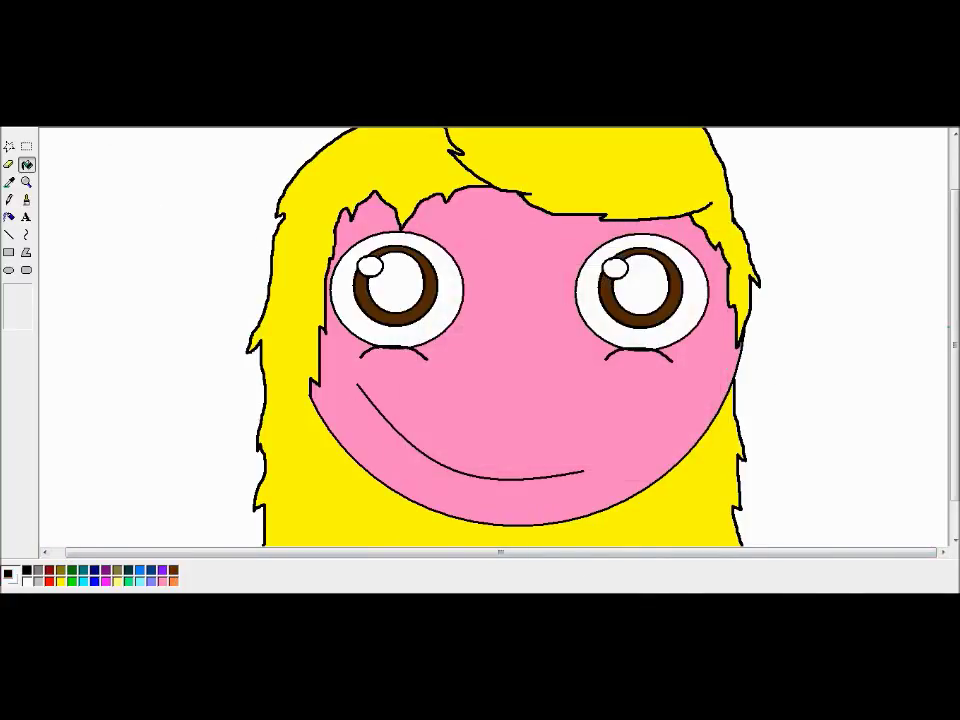
pyautogui.click(141, 137)
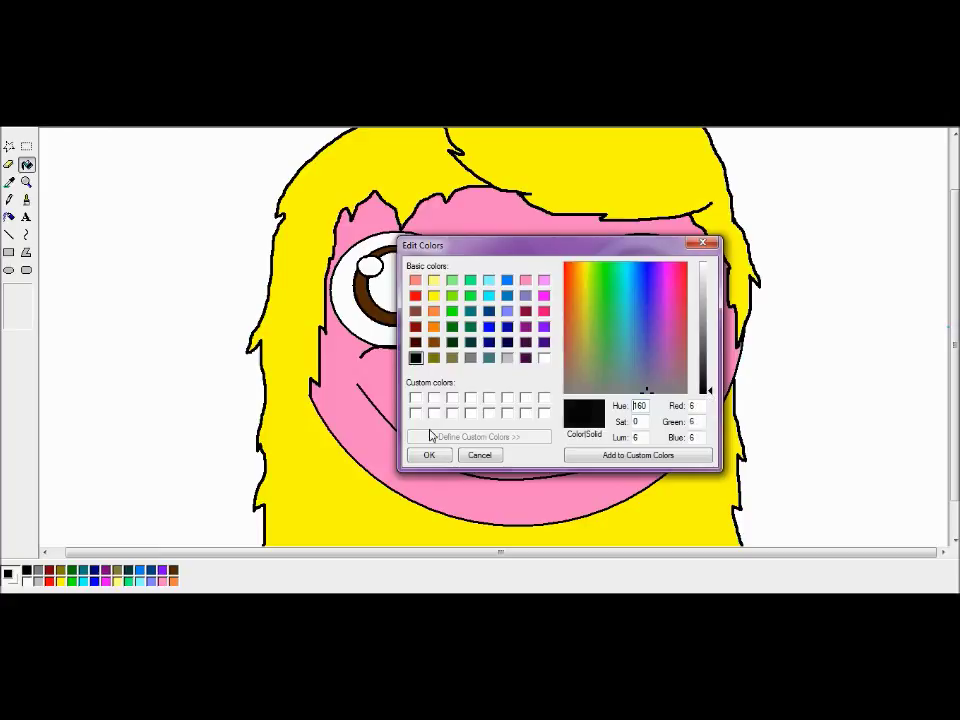
pyautogui.click(429, 455)
pyautogui.click(396, 285)
pyautogui.click(633, 290)
# Choose black from the basic colors and brush a rose's central spiral and first inner petals in the blank area beside the head.
pyautogui.click(130, 136)
pyautogui.click(416, 358)
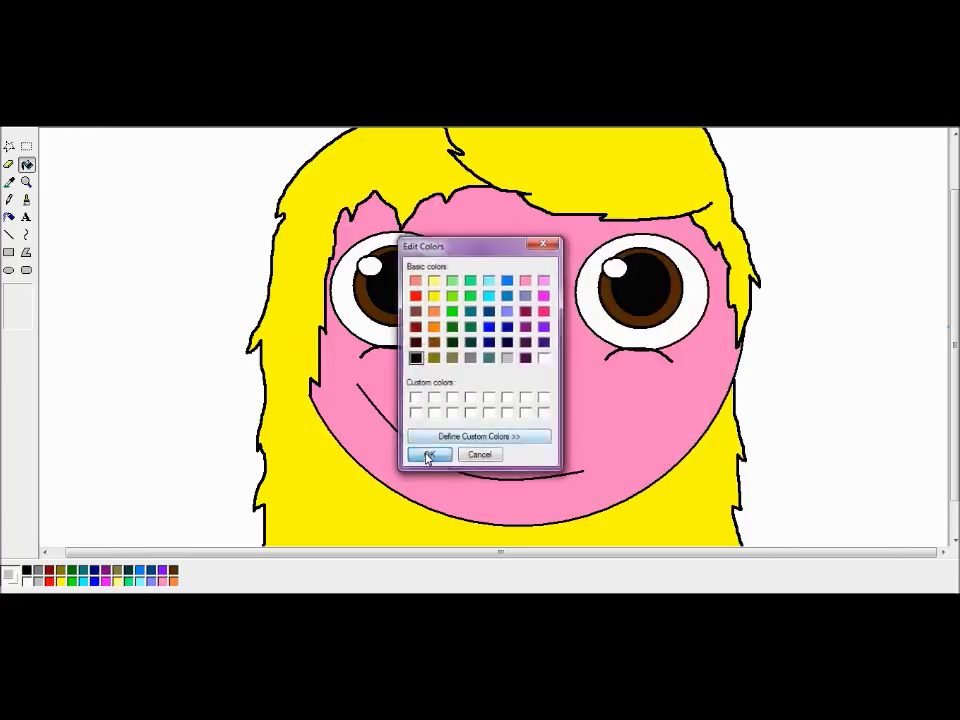
pyautogui.click(429, 456)
pyautogui.moveTo(954, 390); pyautogui.dragTo(954, 421)
pyautogui.click(26, 182)
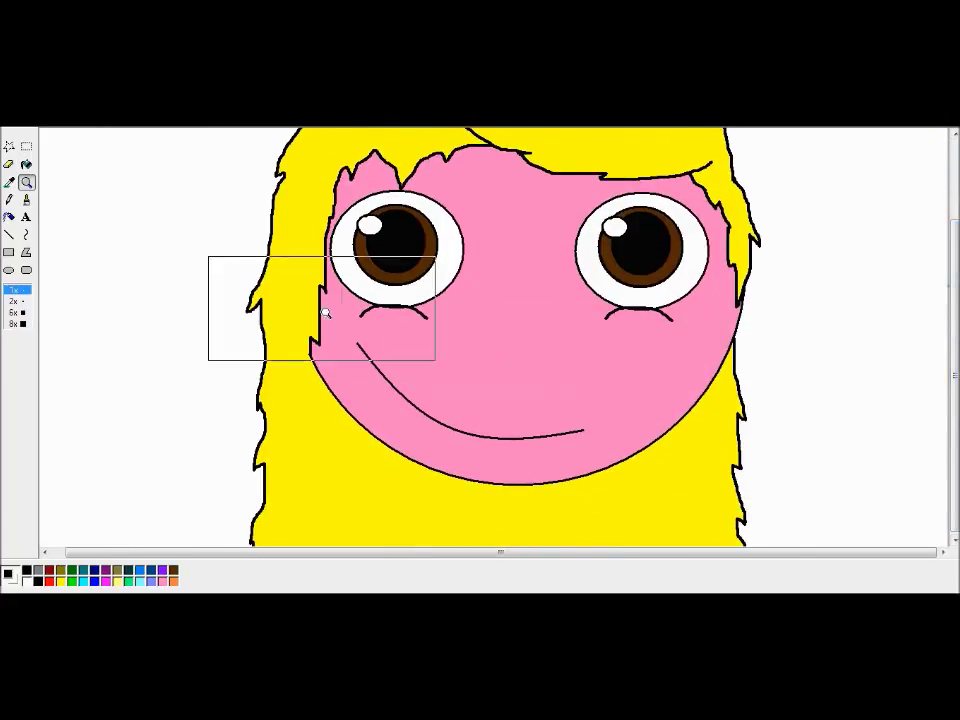
pyautogui.click(9, 270)
pyautogui.click(26, 182)
pyautogui.click(135, 238)
pyautogui.click(26, 199)
pyautogui.moveTo(372, 402); pyautogui.dragTo(366, 300)
pyautogui.moveTo(322, 358)
pyautogui.mouseDown()
pyautogui.moveTo(262, 412)
pyautogui.moveTo(415, 465)
pyautogui.mouseUp()
pyautogui.moveTo(428, 275); pyautogui.dragTo(535, 358)
pyautogui.moveTo(278, 372)
pyautogui.mouseDown()
pyautogui.moveTo(256, 192)
pyautogui.moveTo(455, 232)
pyautogui.mouseUp()
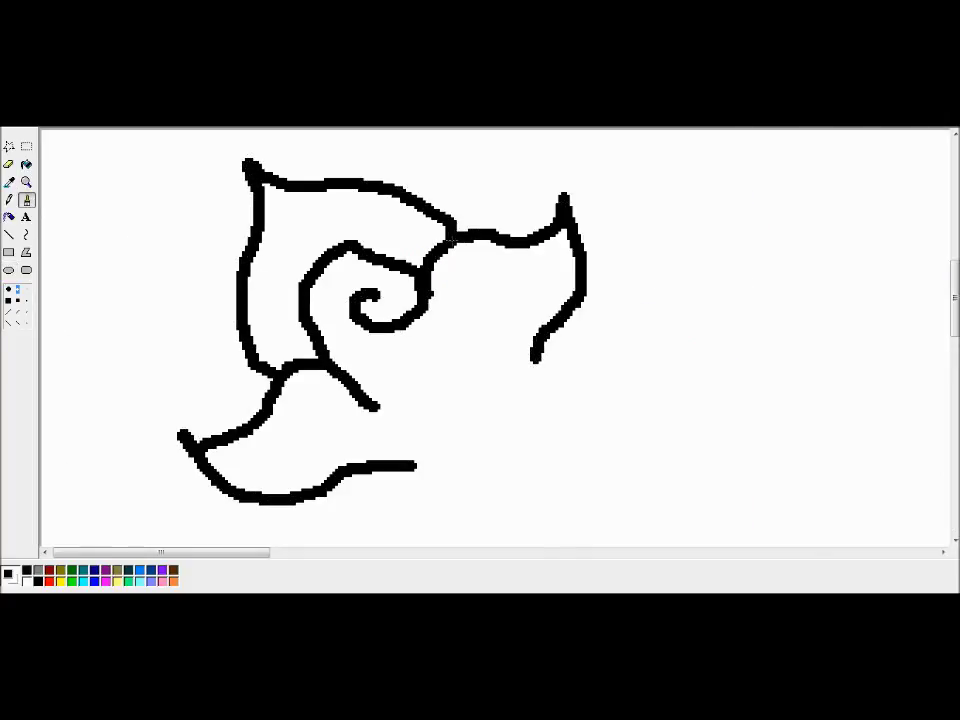
# Brush the rose's second curl and more pointed petals around and below the central spiral.
pyautogui.moveTo(238, 268); pyautogui.dragTo(240, 430)
pyautogui.moveTo(320, 180)
pyautogui.mouseDown()
pyautogui.moveTo(410, 135)
pyautogui.moveTo(510, 240)
pyautogui.mouseUp()
pyautogui.moveTo(330, 360)
pyautogui.mouseDown()
pyautogui.moveTo(645, 368)
pyautogui.moveTo(580, 297)
pyautogui.mouseUp()
pyautogui.scroll(-3, 580, 300)
pyautogui.moveTo(305, 418); pyautogui.dragTo(512, 352)
pyautogui.moveTo(430, 488)
pyautogui.mouseDown()
pyautogui.moveTo(632, 396)
pyautogui.moveTo(580, 300)
pyautogui.mouseUp()
pyautogui.moveTo(953, 331); pyautogui.dragTo(951, 315)
pyautogui.moveTo(536, 361)
pyautogui.mouseDown()
pyautogui.moveTo(446, 369)
pyautogui.moveTo(467, 336)
pyautogui.mouseUp()
# Brush the outer ring of jagged petals to complete the rose's outline.
pyautogui.click(27, 183)
pyautogui.click(306, 250)
pyautogui.click(306, 249)
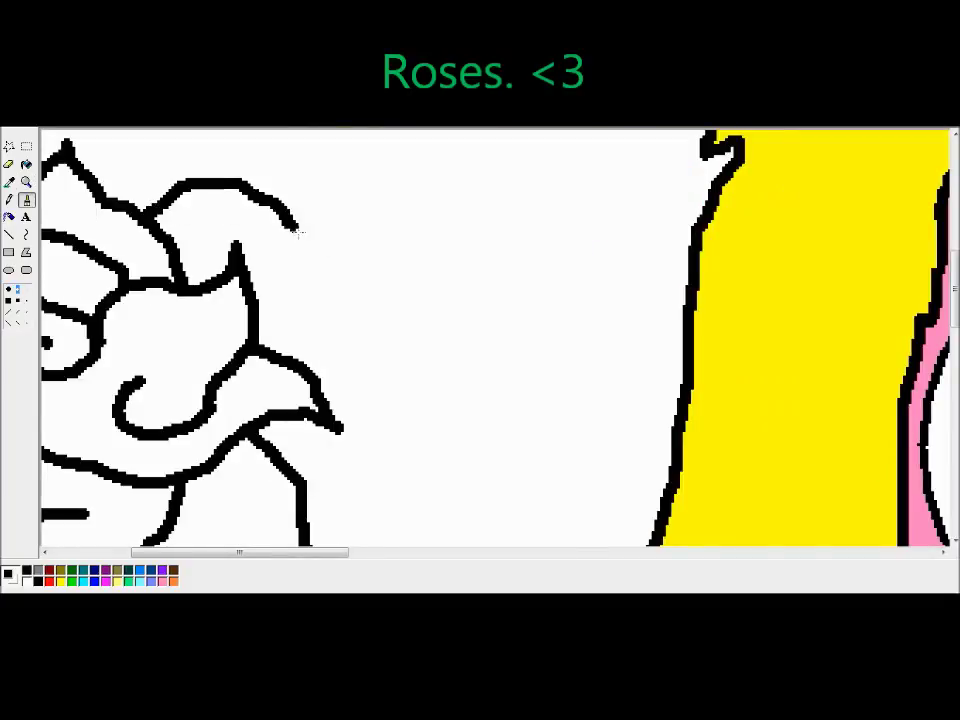
pyautogui.moveTo(345, 247)
pyautogui.mouseDown()
pyautogui.moveTo(164, 192)
pyautogui.moveTo(137, 213)
pyautogui.mouseUp()
pyautogui.click(27, 183)
pyautogui.click(171, 214)
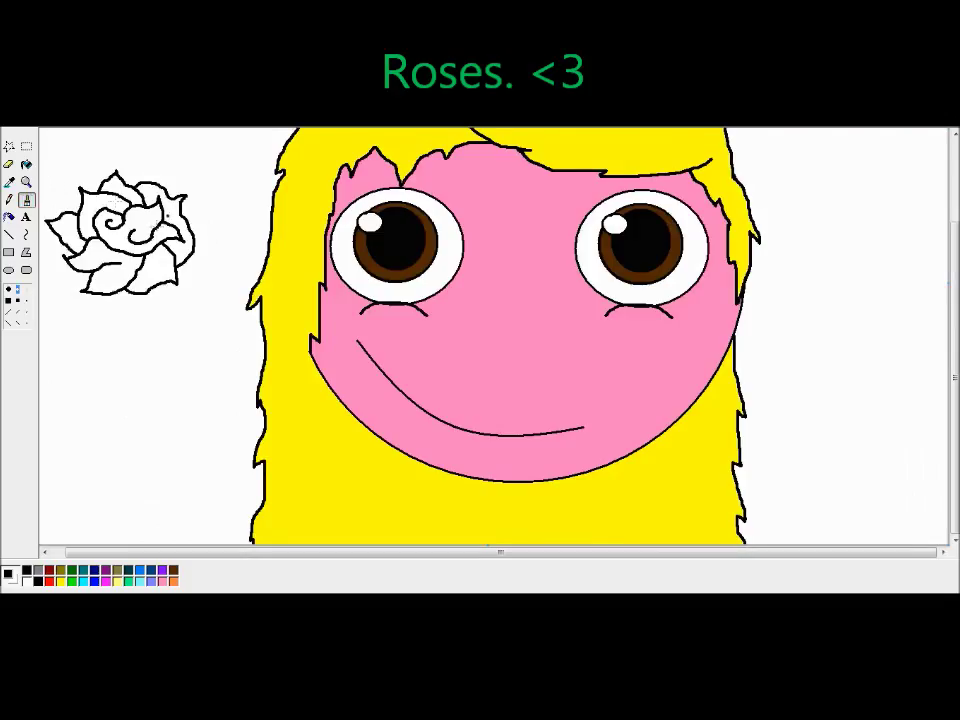
pyautogui.moveTo(64, 238); pyautogui.dragTo(50, 247)
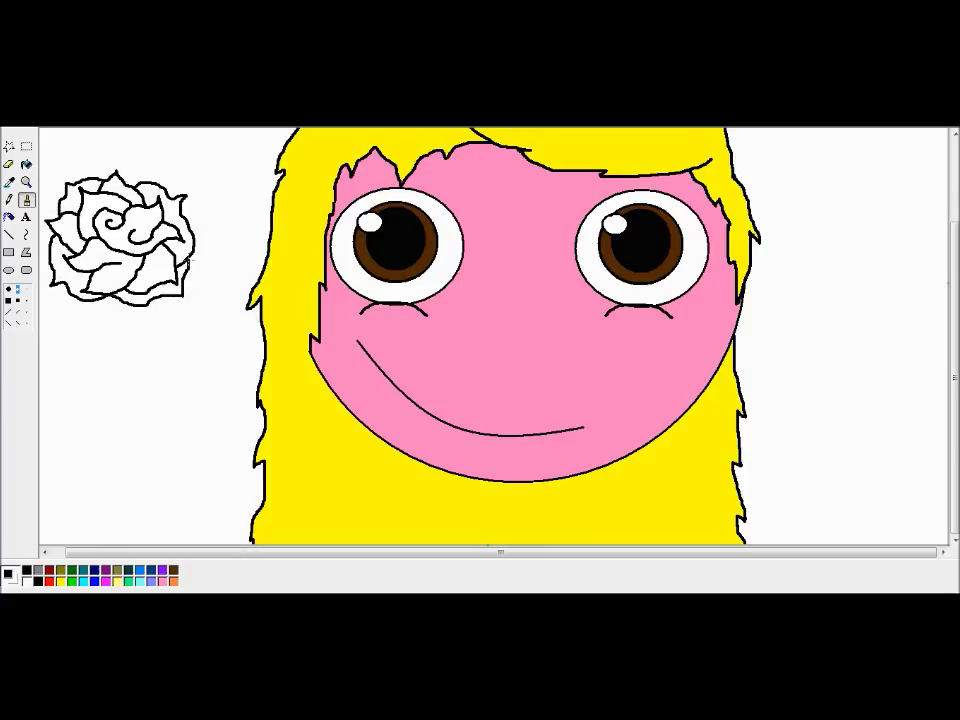
# Brush red shading boundaries inside the rose's central curls and lower petals.
pyautogui.scroll(3, 140, 250)
pyautogui.click(26, 181)
pyautogui.click(150, 360)
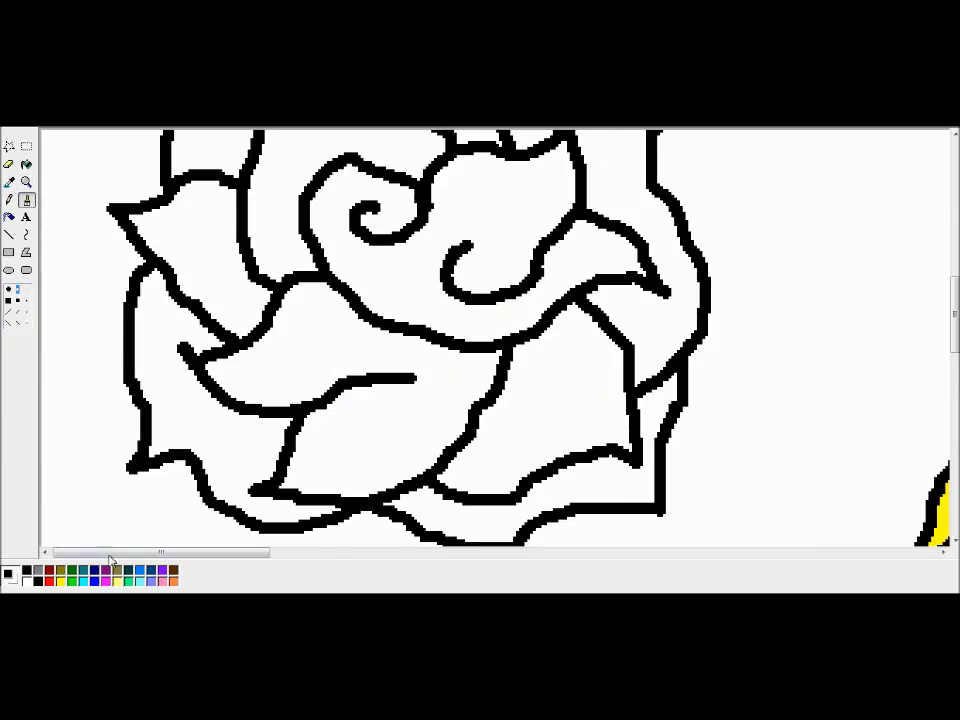
pyautogui.moveTo(140, 311)
pyautogui.mouseDown()
pyautogui.moveTo(180, 418)
pyautogui.moveTo(264, 502)
pyautogui.mouseUp()
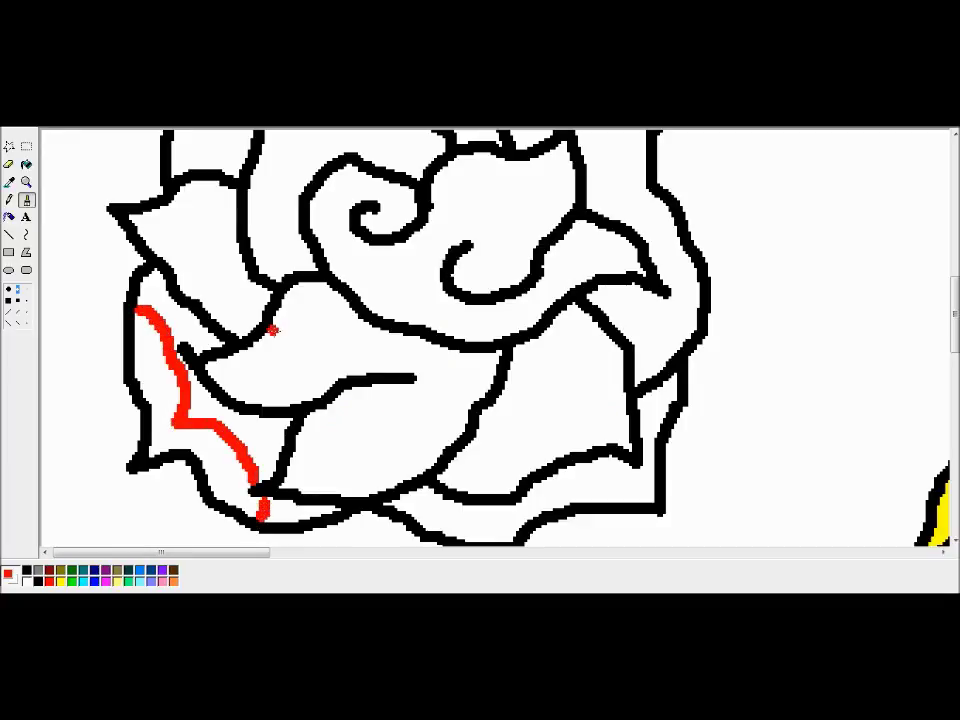
pyautogui.moveTo(313, 393); pyautogui.dragTo(345, 468)
pyautogui.moveTo(591, 325); pyautogui.dragTo(512, 480)
pyautogui.moveTo(465, 246)
pyautogui.mouseDown()
pyautogui.moveTo(504, 242)
pyautogui.moveTo(455, 204)
pyautogui.moveTo(352, 258)
pyautogui.moveTo(383, 192)
pyautogui.mouseUp()
pyautogui.moveTo(193, 188); pyautogui.dragTo(204, 267)
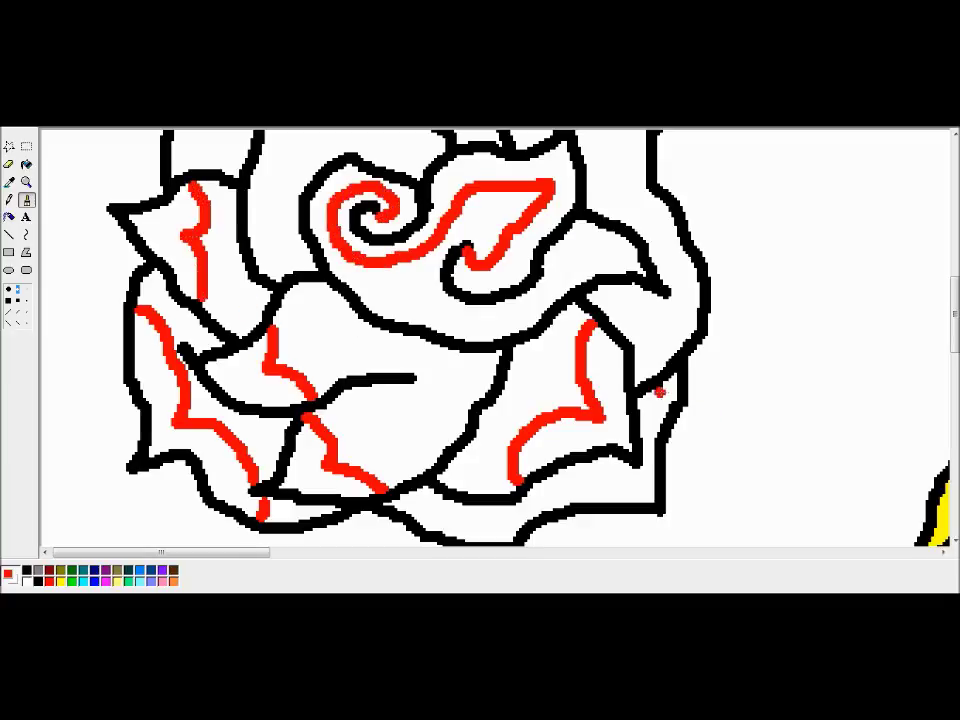
pyautogui.moveTo(627, 468)
pyautogui.mouseDown()
pyautogui.moveTo(520, 512)
pyautogui.moveTo(410, 497)
pyautogui.mouseUp()
# Brush red shading boundaries inside the rose's upper petals and below its center.
pyautogui.scroll(5, 600, 400)
pyautogui.moveTo(568, 379)
pyautogui.mouseDown()
pyautogui.moveTo(602, 392)
pyautogui.moveTo(530, 448)
pyautogui.moveTo(378, 447)
pyautogui.mouseUp()
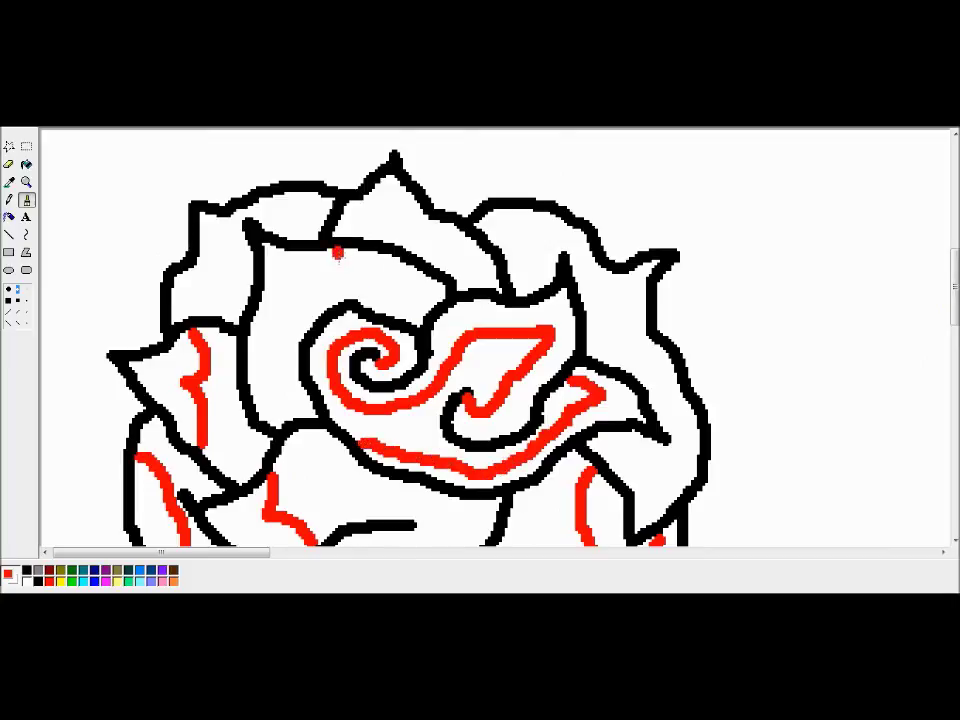
pyautogui.moveTo(337, 254); pyautogui.dragTo(256, 340)
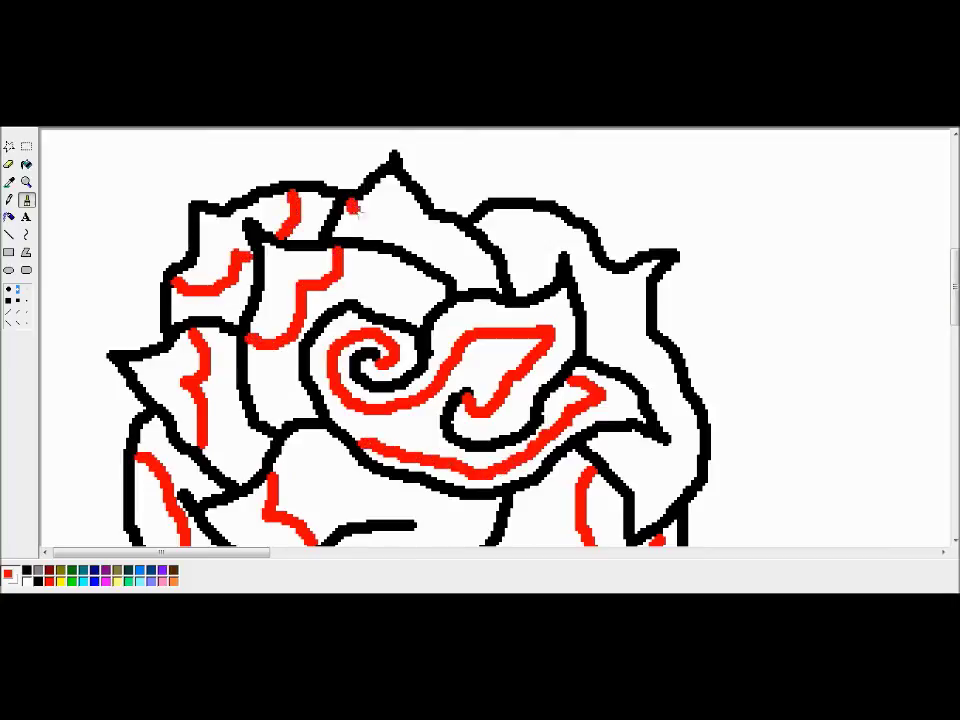
pyautogui.moveTo(351, 205); pyautogui.dragTo(452, 242)
pyautogui.moveTo(592, 300); pyautogui.dragTo(610, 366)
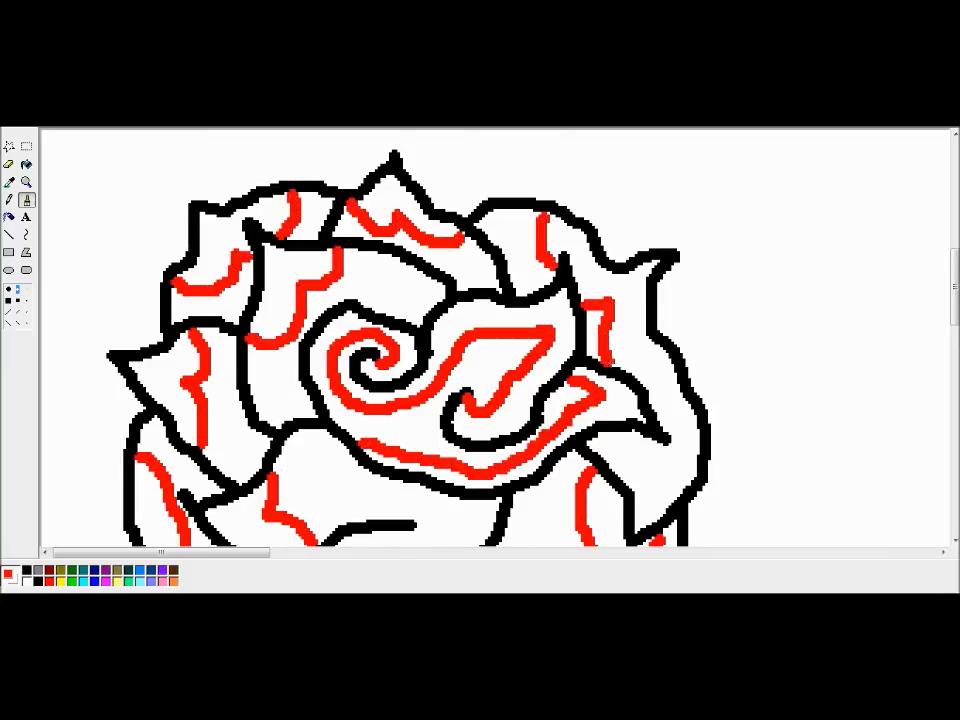
pyautogui.click(26, 164)
pyautogui.click(172, 376)
pyautogui.click(222, 250)
pyautogui.click(284, 280)
pyautogui.hotkey('ctrl', 'z')
pyautogui.hotkey('ctrl', 'z')
pyautogui.hotkey('ctrl', 'z')
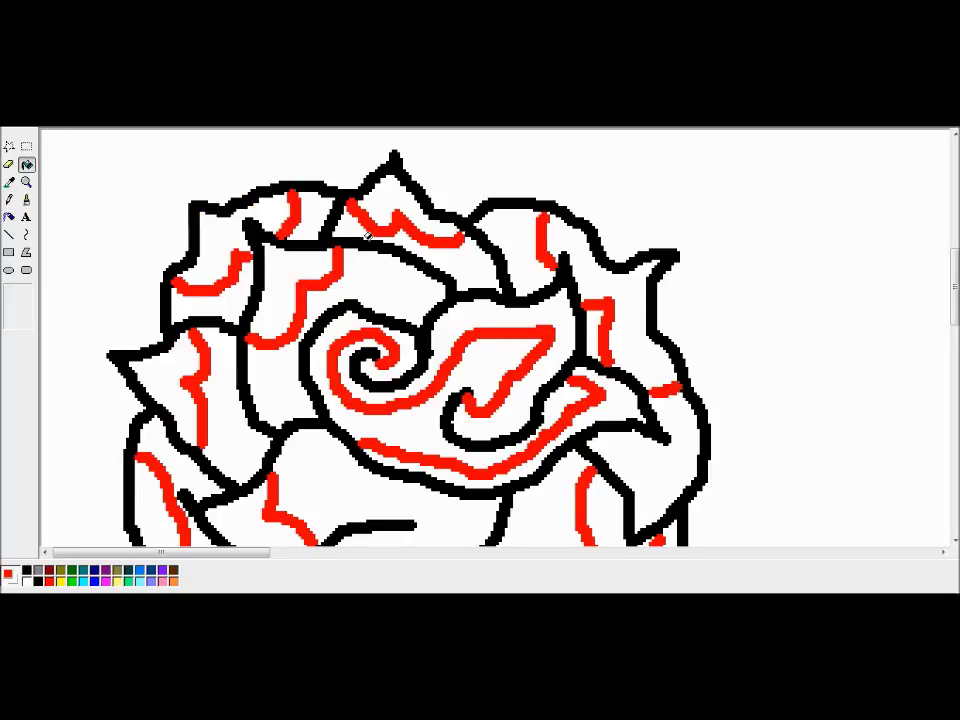
# Fill the inner parts of the rose's central and upper petals with red, leaving the tips white.
pyautogui.click(230, 396)
pyautogui.click(280, 397)
pyautogui.click(385, 424)
pyautogui.click(463, 257)
pyautogui.click(313, 213)
pyautogui.click(220, 308)
pyautogui.click(512, 240)
pyautogui.click(595, 322)
pyautogui.click(660, 462)
# Fill the inner parts of the rose's lower petals with red, leaving their edges white.
pyautogui.moveTo(955, 290); pyautogui.dragTo(955, 327)
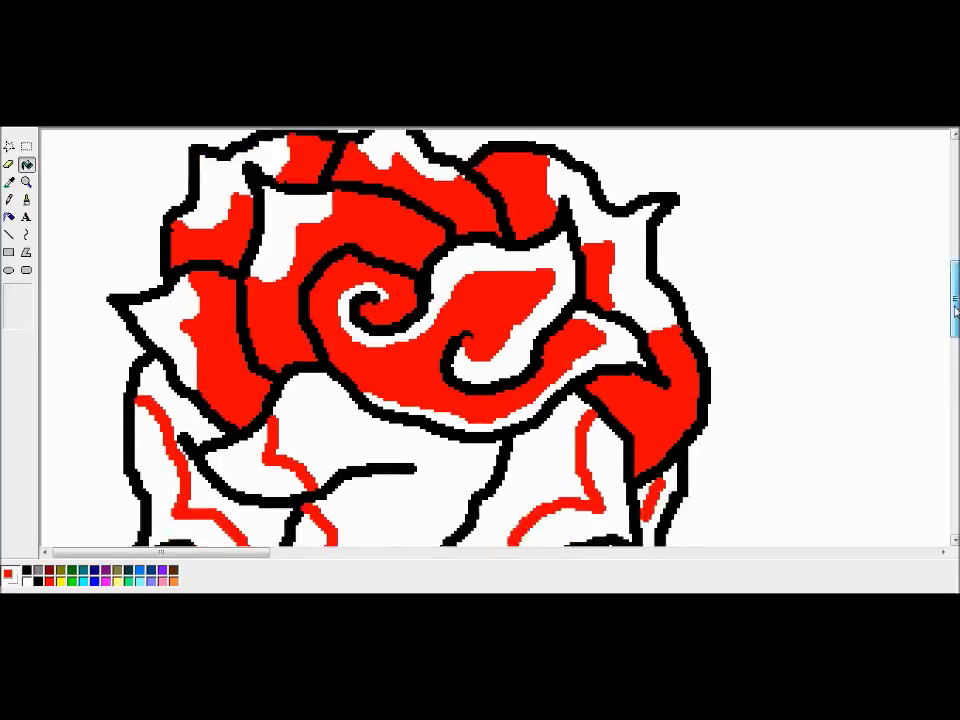
pyautogui.click(416, 339)
pyautogui.click(187, 313)
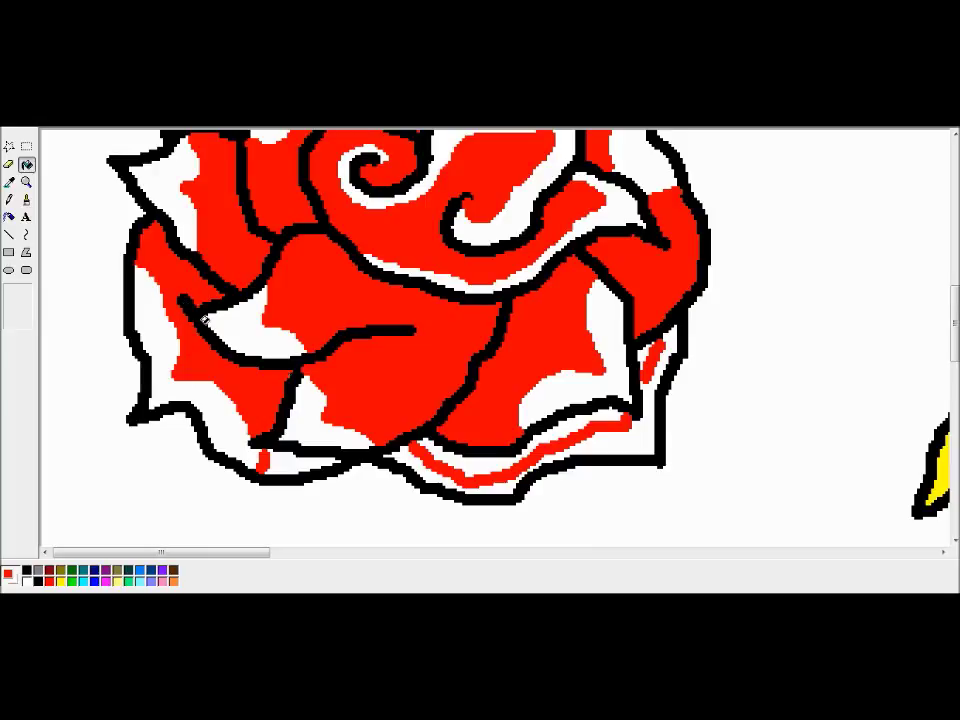
pyautogui.click(286, 457)
pyautogui.click(510, 463)
pyautogui.click(646, 361)
pyautogui.moveTo(953, 347); pyautogui.dragTo(953, 328)
pyautogui.click(50, 571)
pyautogui.click(95, 225)
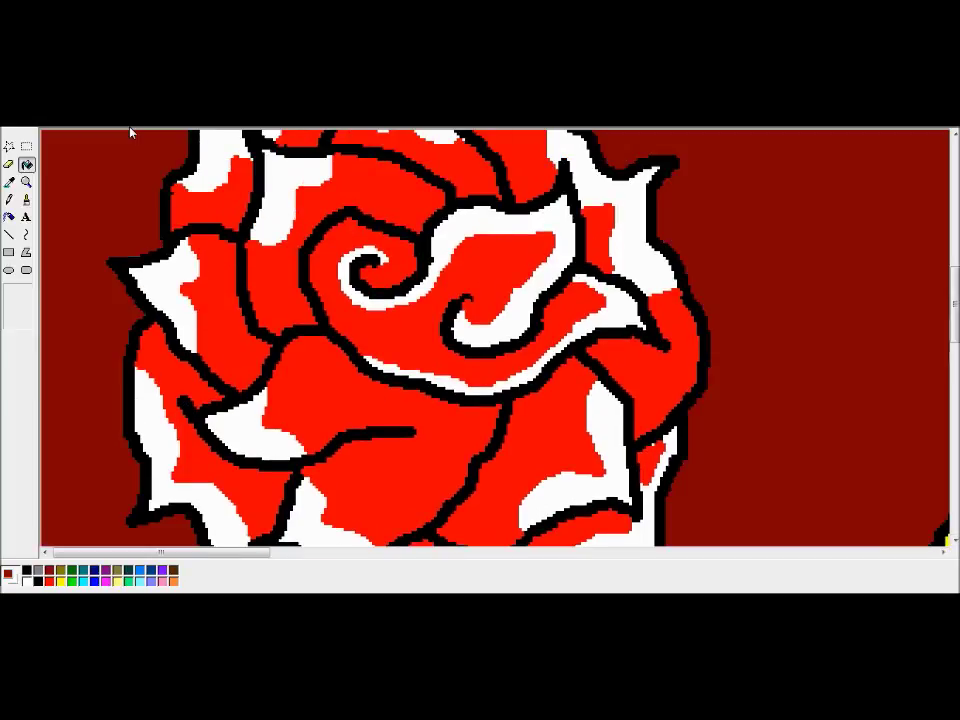
pyautogui.hotkey('ctrl', 'z')
# Define a slightly darker red and fill the white tip of the lower inner petal with it.
pyautogui.click(128, 123)
pyautogui.click(140, 137)
pyautogui.click(415, 296)
pyautogui.click(537, 437)
pyautogui.moveTo(709, 328); pyautogui.dragTo(709, 349)
pyautogui.click(429, 454)
pyautogui.click(284, 446)
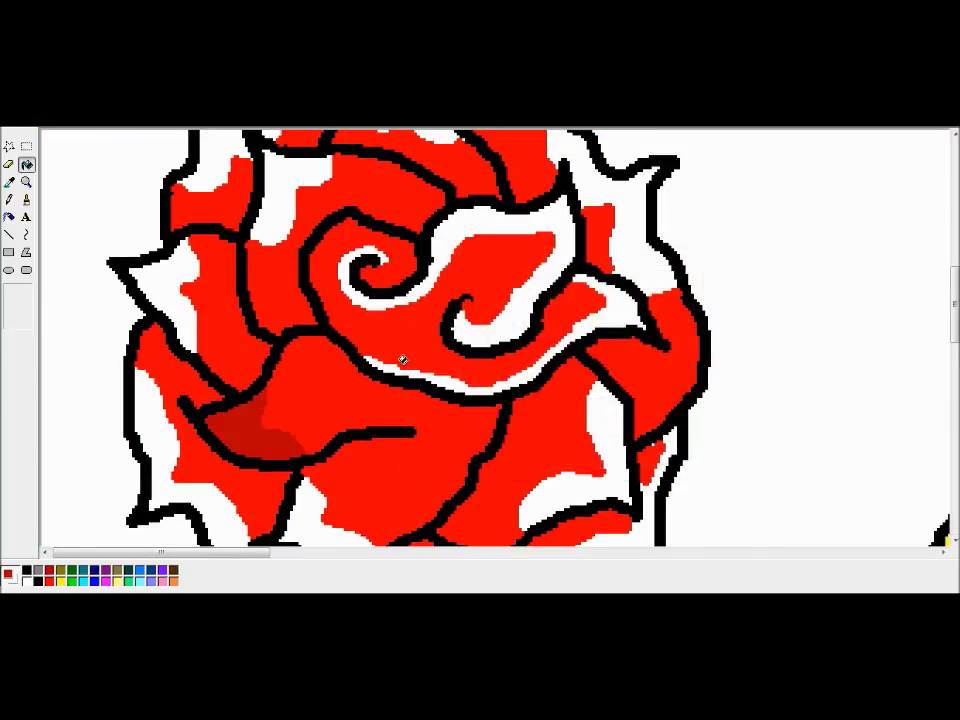
# Fill the remaining white petal edges and tips of the rose with the darker red.
pyautogui.click(400, 370)
pyautogui.click(355, 288)
pyautogui.click(182, 278)
pyautogui.click(283, 195)
pyautogui.click(155, 410)
pyautogui.click(560, 492)
pyautogui.click(640, 240)
pyautogui.moveTo(954, 298)
pyautogui.mouseDown()
pyautogui.moveTo(954, 329)
pyautogui.moveTo(954, 283)
pyautogui.mouseUp()
pyautogui.click(661, 278)
pyautogui.click(507, 424)
pyautogui.click(446, 252)
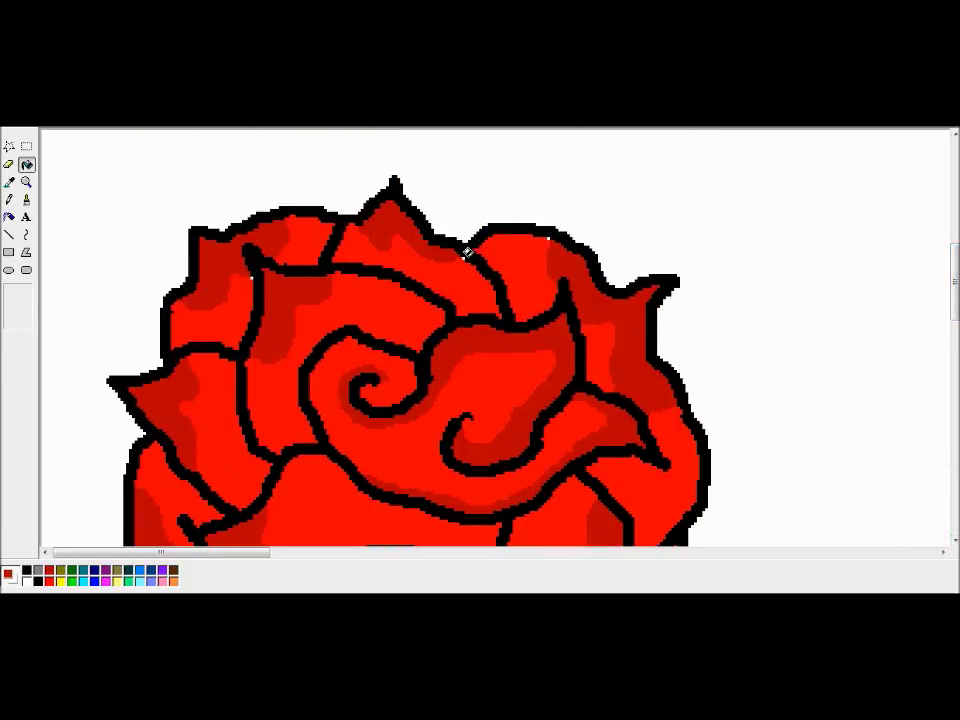
pyautogui.click(253, 271)
pyautogui.hotkey('ctrl', 'z')
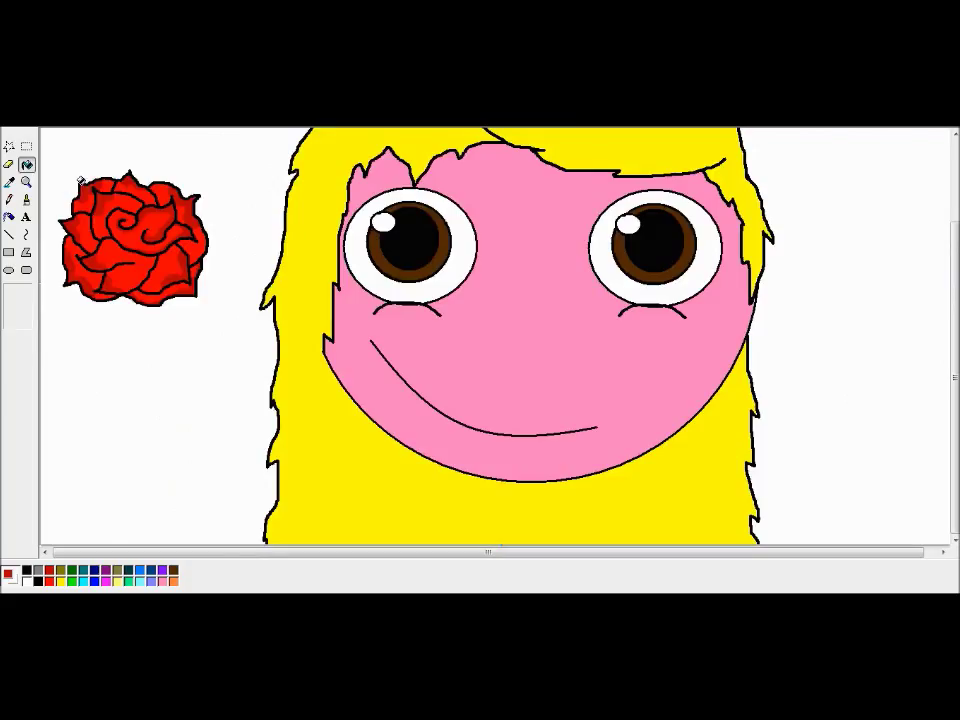
# Place a copy of the finished rose on each upper side of the head and delete the leftover rose.
pyautogui.moveTo(188, 163)
pyautogui.mouseDown()
pyautogui.moveTo(224, 293)
pyautogui.moveTo(137, 152)
pyautogui.moveTo(190, 163)
pyautogui.mouseUp()
pyautogui.scroll(3, 457, 306)
pyautogui.moveTo(92, 343); pyautogui.dragTo(280, 211)
pyautogui.moveTo(350, 188); pyautogui.dragTo(760, 190)
pyautogui.hotkey('ctrl', 'v')
pyautogui.moveTo(133, 240); pyautogui.dragTo(161, 266)
pyautogui.moveTo(260, 344); pyautogui.dragTo(190, 273)
pyautogui.moveTo(160, 243)
pyautogui.mouseDown()
pyautogui.moveTo(339, 208)
pyautogui.moveTo(256, 365)
pyautogui.moveTo(302, 304)
pyautogui.moveTo(316, 317)
pyautogui.moveTo(348, 317)
pyautogui.moveTo(428, 247)
pyautogui.mouseUp()
pyautogui.press('Delete')
# Draw a small black-outlined daisy with a round center and six petals in the blank area beside the head.
pyautogui.moveTo(955, 290)
pyautogui.mouseDown()
pyautogui.moveTo(955, 376)
pyautogui.moveTo(955, 288)
pyautogui.mouseUp()
pyautogui.click(27, 200)
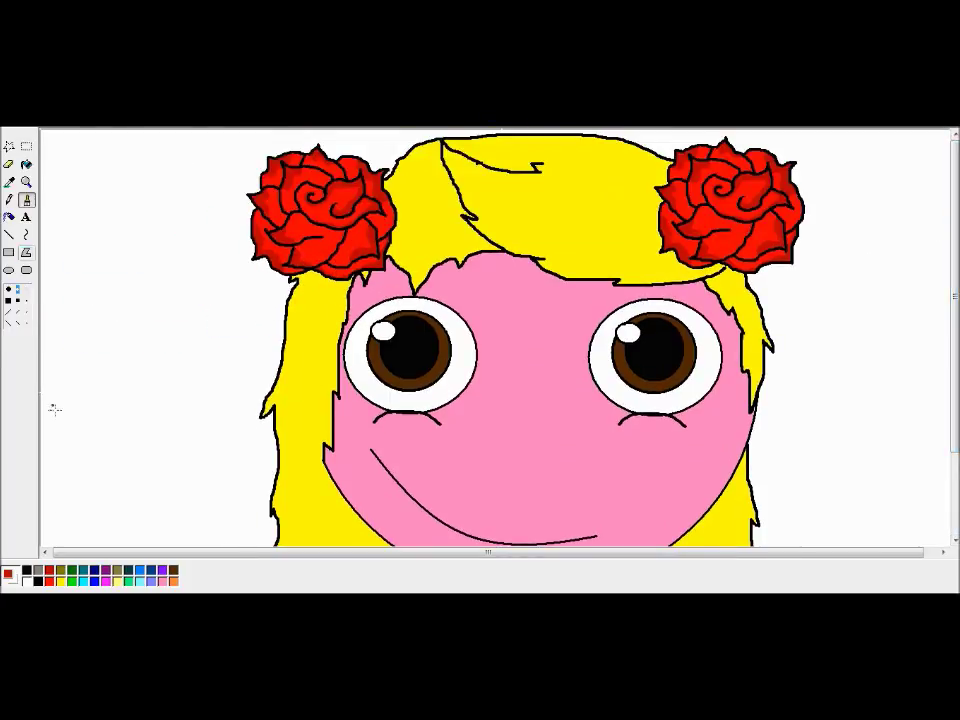
pyautogui.click(9, 270)
pyautogui.moveTo(116, 305); pyautogui.dragTo(129, 317)
pyautogui.click(27, 182)
pyautogui.click(127, 312)
pyautogui.click(27, 200)
pyautogui.moveTo(351, 290)
pyautogui.mouseDown()
pyautogui.moveTo(384, 280)
pyautogui.moveTo(408, 318)
pyautogui.mouseUp()
pyautogui.moveTo(354, 386); pyautogui.dragTo(346, 338)
pyautogui.moveTo(348, 334)
pyautogui.mouseDown()
pyautogui.moveTo(307, 346)
pyautogui.moveTo(343, 315)
pyautogui.mouseUp()
pyautogui.moveTo(341, 312)
pyautogui.mouseDown()
pyautogui.moveTo(285, 279)
pyautogui.moveTo(338, 268)
pyautogui.mouseUp()
# Fill the daisy's round center with yellow.
pyautogui.click(61, 581)
pyautogui.click(27, 164)
pyautogui.click(369, 311)
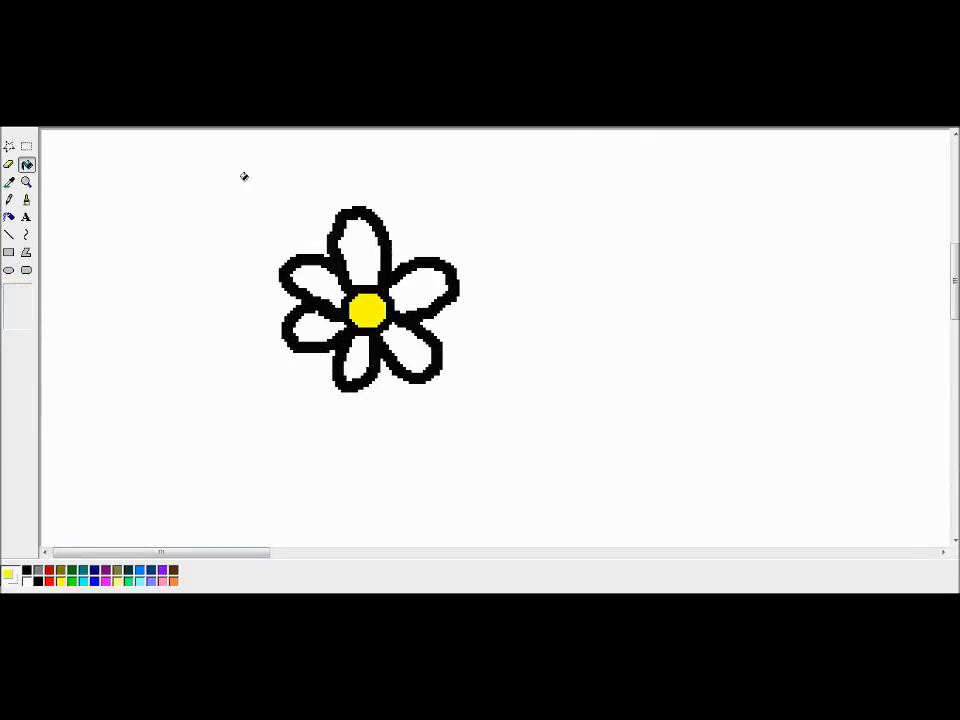
# Define a very light gray and fill the daisy's petals with it.
pyautogui.click(119, 121)
pyautogui.click(140, 137)
pyautogui.click(478, 437)
pyautogui.click(703, 268)
pyautogui.click(429, 454)
pyautogui.click(358, 246)
pyautogui.click(320, 286)
pyautogui.click(318, 328)
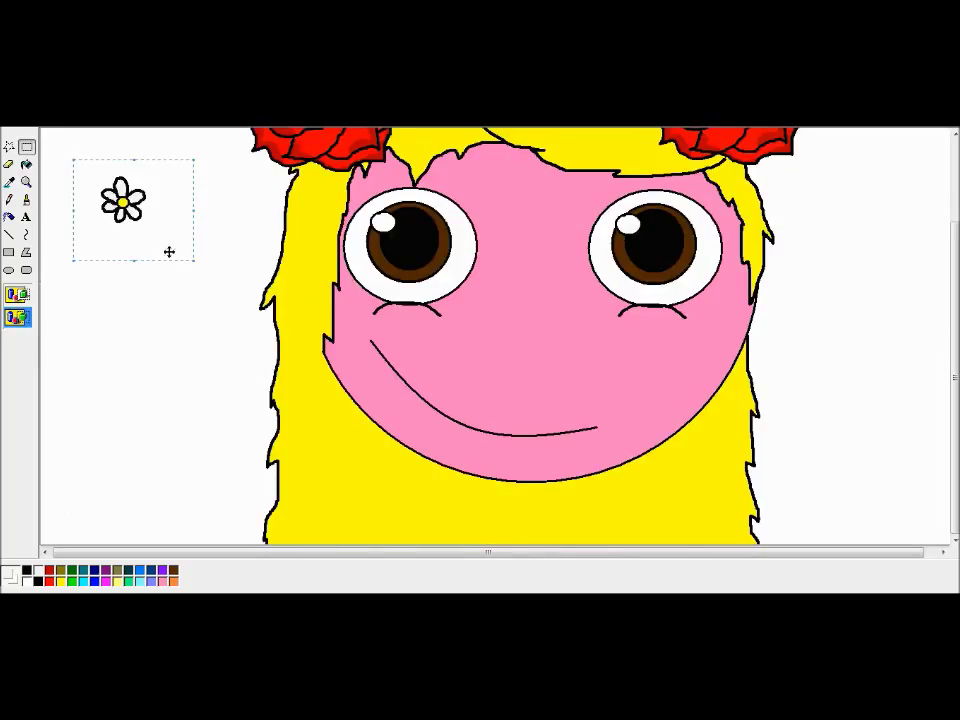
pyautogui.scroll(3, 921, 231)
pyautogui.moveTo(122, 313); pyautogui.dragTo(426, 261)
pyautogui.hotkey('ctrl', 'v')
pyautogui.hotkey('ctrl', 'z')
pyautogui.hotkey('ctrl', 'z')
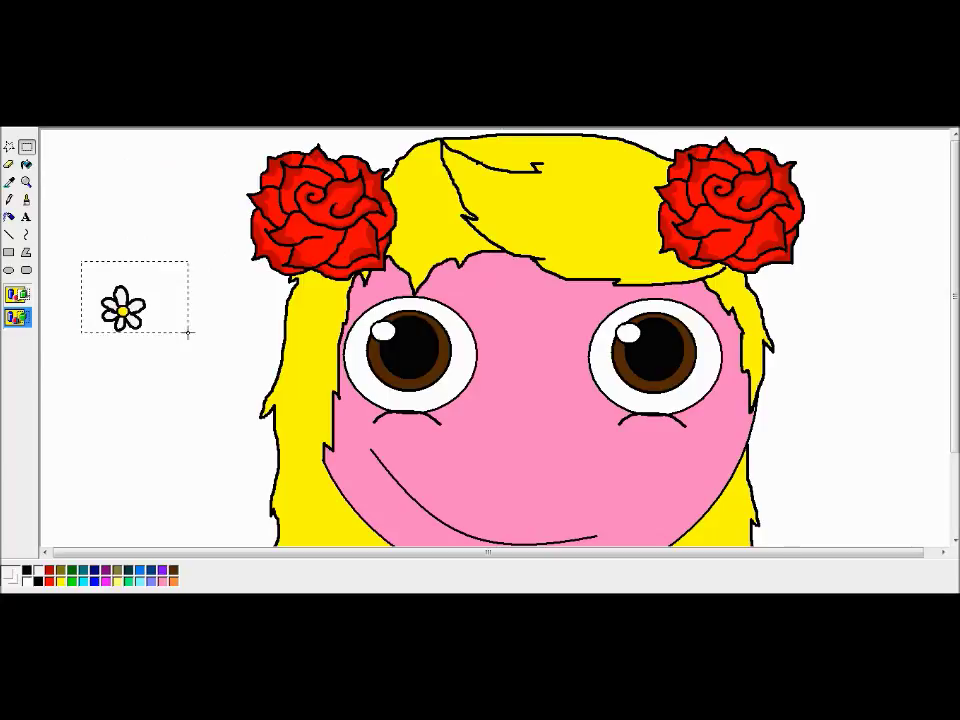
# Place three daisies in a row along the edge of the fringe between the eyes.
pyautogui.moveTo(122, 313); pyautogui.dragTo(416, 266)
pyautogui.hotkey('ctrl', 'v')
pyautogui.moveTo(81, 172); pyautogui.dragTo(571, 268)
pyautogui.hotkey('ctrl', 'v')
pyautogui.hotkey('ctrl', 'r')
pyautogui.press('Escape')
# Paste another daisy, flip or rotate it, and place it on the fringe above the right eye.
pyautogui.hotkey('ctrl', 'v')
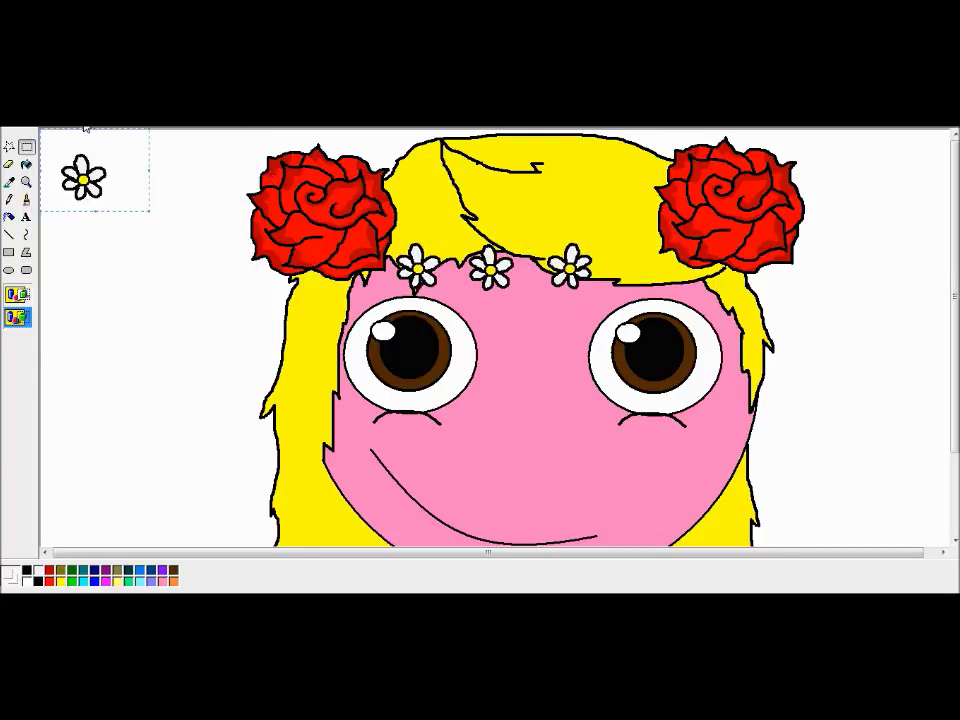
pyautogui.hotkey('ctrl', 'r')
pyautogui.click(84, 221)
pyautogui.click(91, 266)
pyautogui.click(211, 178)
pyautogui.moveTo(81, 172); pyautogui.dragTo(640, 259)
# Paste four more daisies, placing two along the lower edge of each rose.
pyautogui.hotkey('ctrl', 'v')
pyautogui.moveTo(81, 172); pyautogui.dragTo(715, 270)
pyautogui.hotkey('ctrl', 'v')
pyautogui.moveTo(81, 172); pyautogui.dragTo(256, 276)
pyautogui.hotkey('ctrl', 'v')
pyautogui.hotkey('ctrl', 'v')
pyautogui.moveTo(81, 172); pyautogui.dragTo(755, 276)
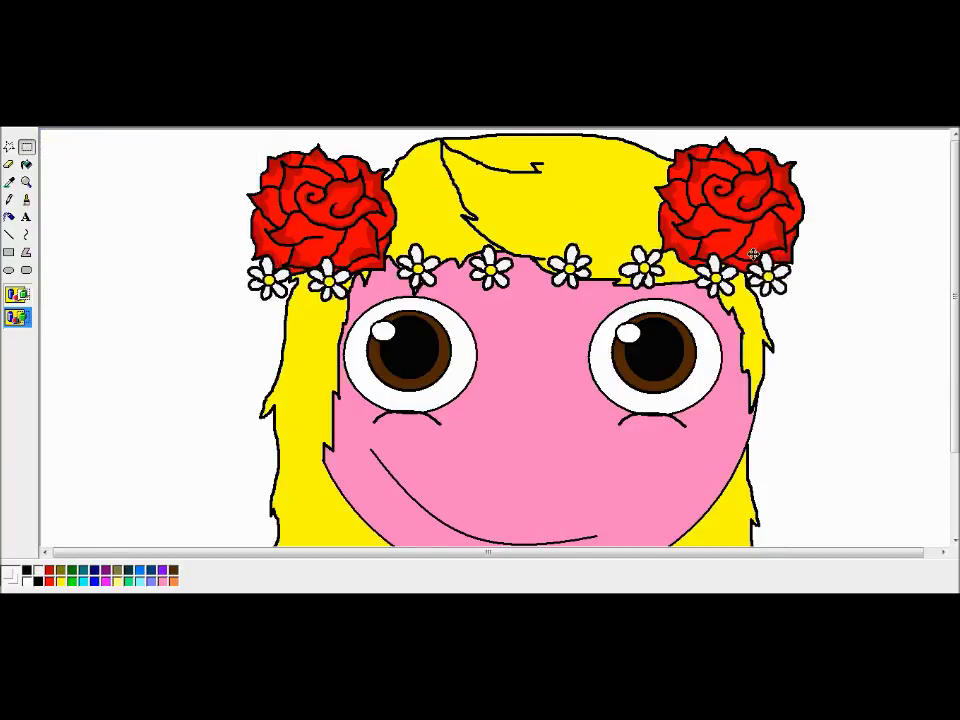
# Brush the black hair outline across the rightmost daisy and fill the petal parts inside the hair with yellow.
pyautogui.click(27, 164)
pyautogui.click(27, 182)
pyautogui.click(767, 294)
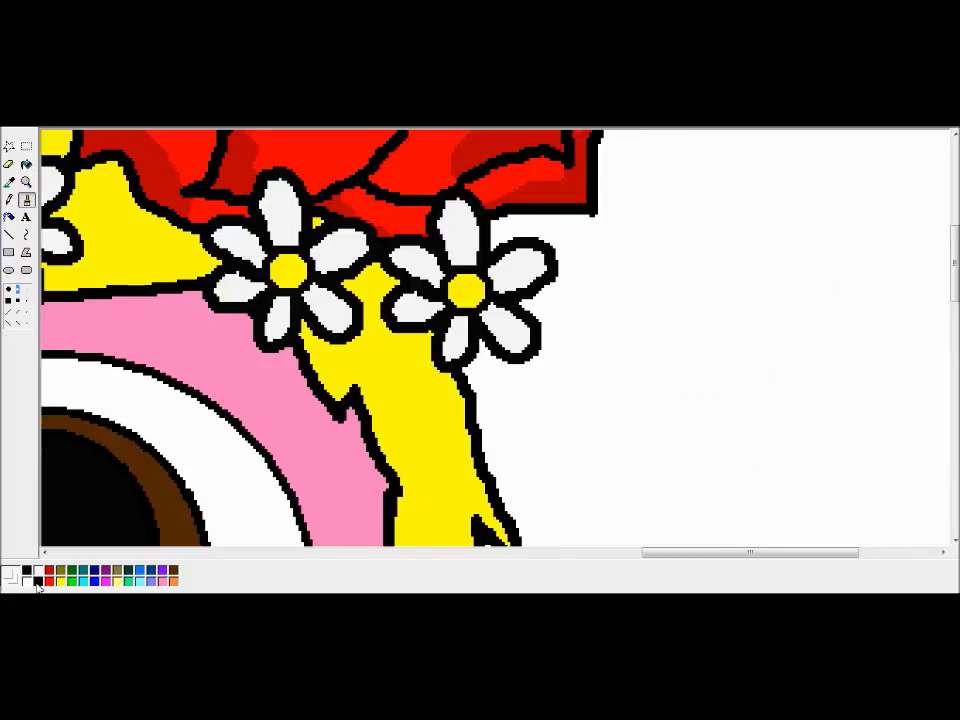
pyautogui.click(29, 166)
pyautogui.click(61, 581)
pyautogui.click(412, 309)
pyautogui.click(400, 261)
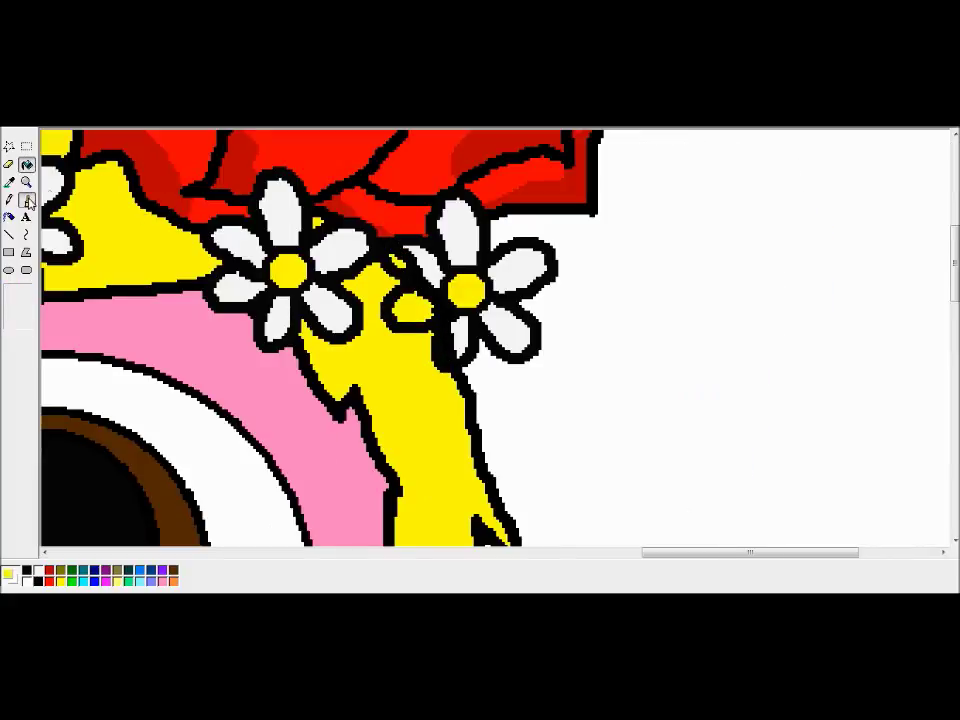
# Paint over the leftover black petal outlines inside the hair strand with yellow.
pyautogui.click(27, 200)
pyautogui.moveTo(383, 263); pyautogui.dragTo(433, 327)
pyautogui.click(388, 306)
pyautogui.click(27, 182)
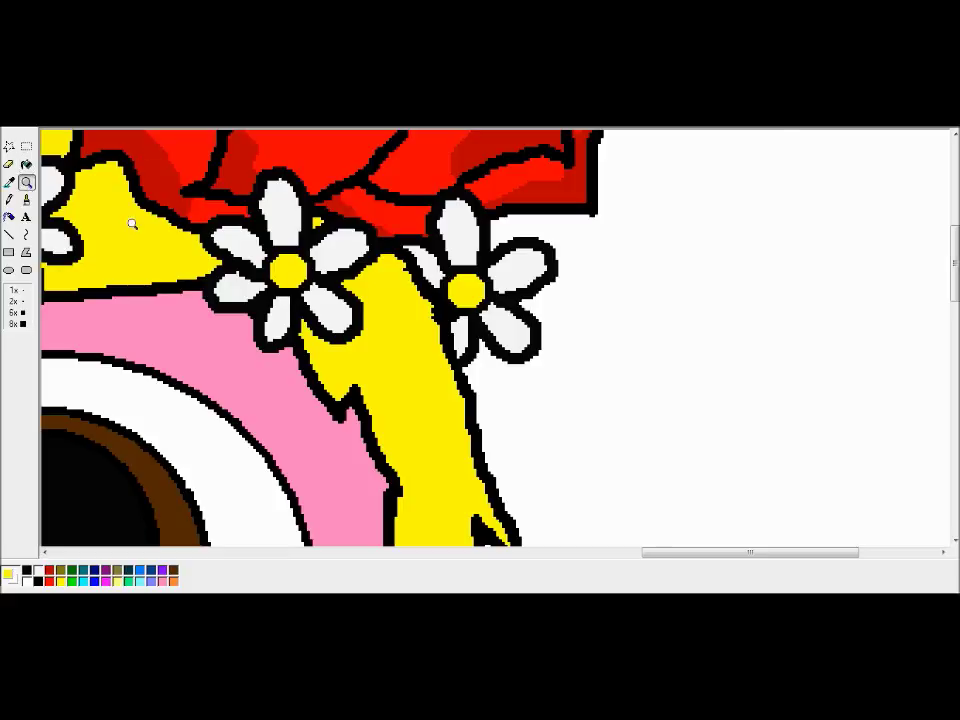
# Brush black outlines of a vine between the two leftmost daisies and fill the vine parts with white.
pyautogui.click(131, 221)
pyautogui.moveTo(954, 320); pyautogui.dragTo(954, 215)
pyautogui.click(27, 182)
pyautogui.click(345, 298)
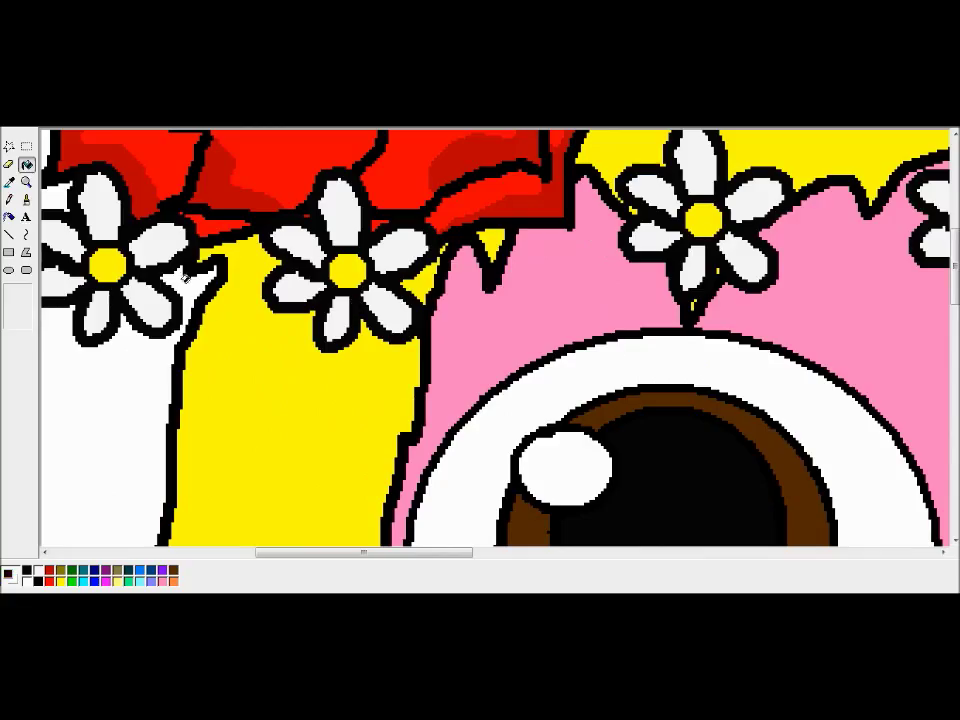
pyautogui.click(203, 272)
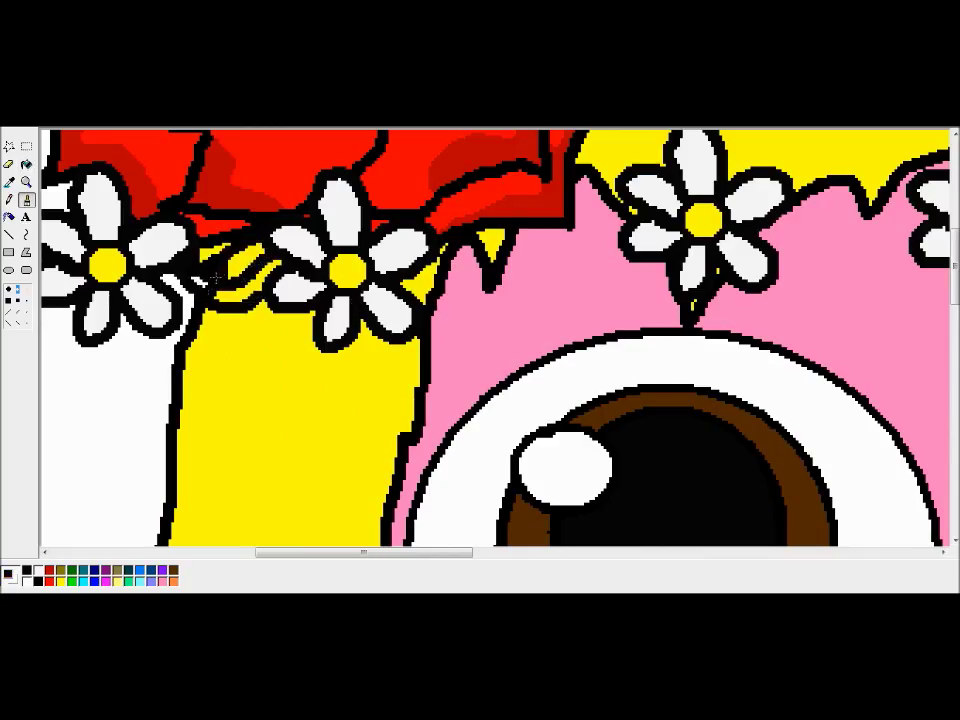
pyautogui.hotkey('ctrl', 'z')
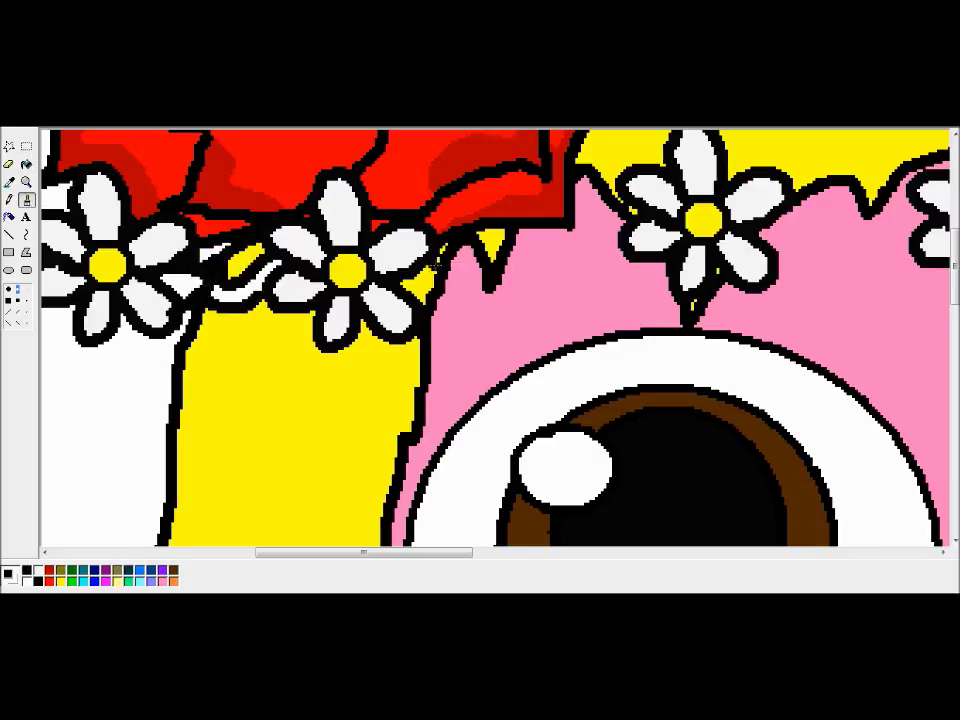
# Outline the vine in black from the second daisy through the third to the fourth, whitening the stretch before the third.
pyautogui.moveTo(440, 271)
pyautogui.mouseDown()
pyautogui.moveTo(610, 200)
pyautogui.moveTo(620, 215)
pyautogui.moveTo(570, 255)
pyautogui.moveTo(610, 233)
pyautogui.moveTo(600, 228)
pyautogui.moveTo(494, 289)
pyautogui.mouseUp()
pyautogui.hotkey('ctrl', 'z')
pyautogui.click(26, 164)
pyautogui.click(586, 218)
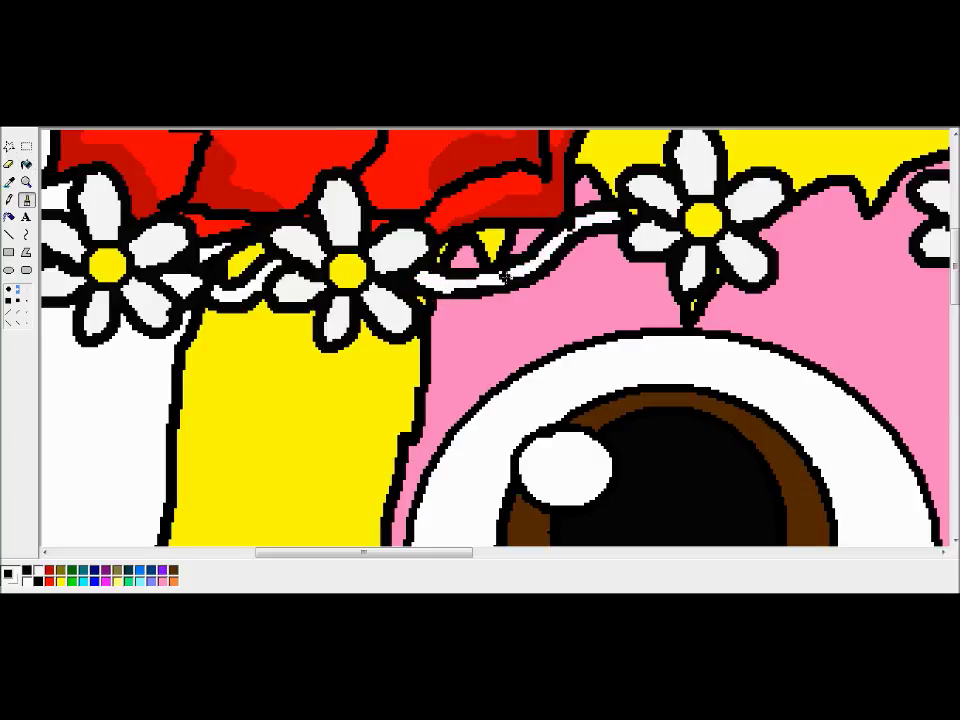
pyautogui.moveTo(392, 552); pyautogui.dragTo(502, 538)
pyautogui.moveTo(313, 236)
pyautogui.mouseDown()
pyautogui.moveTo(376, 242)
pyautogui.moveTo(463, 197)
pyautogui.mouseUp()
pyautogui.moveTo(470, 218)
pyautogui.mouseDown()
pyautogui.moveTo(387, 266)
pyautogui.moveTo(335, 260)
pyautogui.mouseUp()
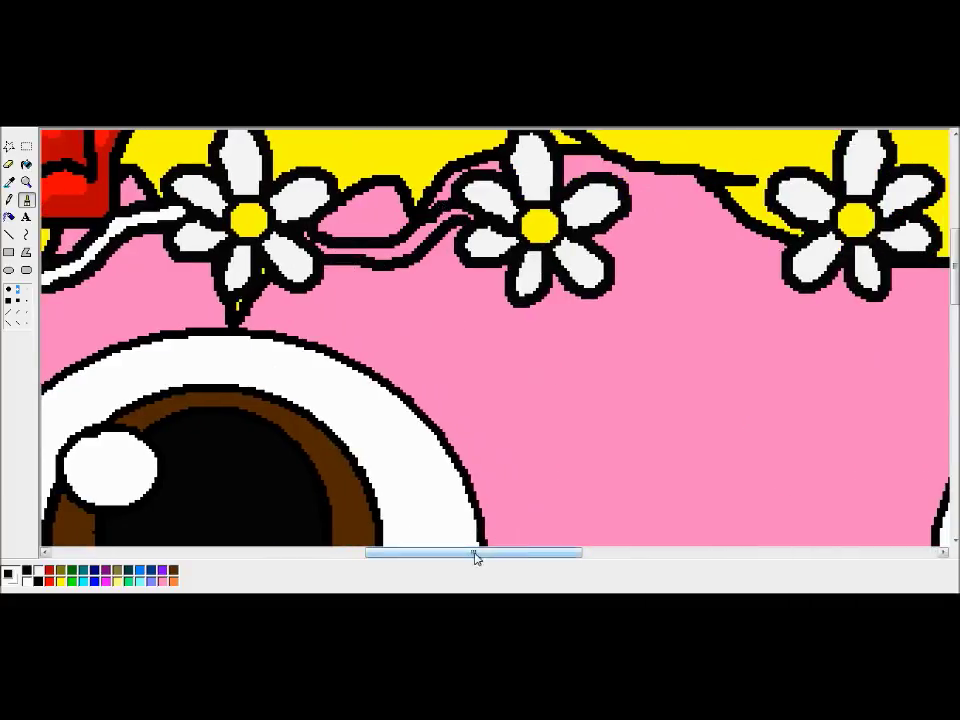
# Outline the vine between the fourth, fifth and sixth daisies and fill its segments with white.
pyautogui.moveTo(474, 556); pyautogui.dragTo(567, 556)
pyautogui.moveTo(557, 200)
pyautogui.mouseDown()
pyautogui.moveTo(621, 187)
pyautogui.moveTo(671, 212)
pyautogui.moveTo(558, 226)
pyautogui.mouseUp()
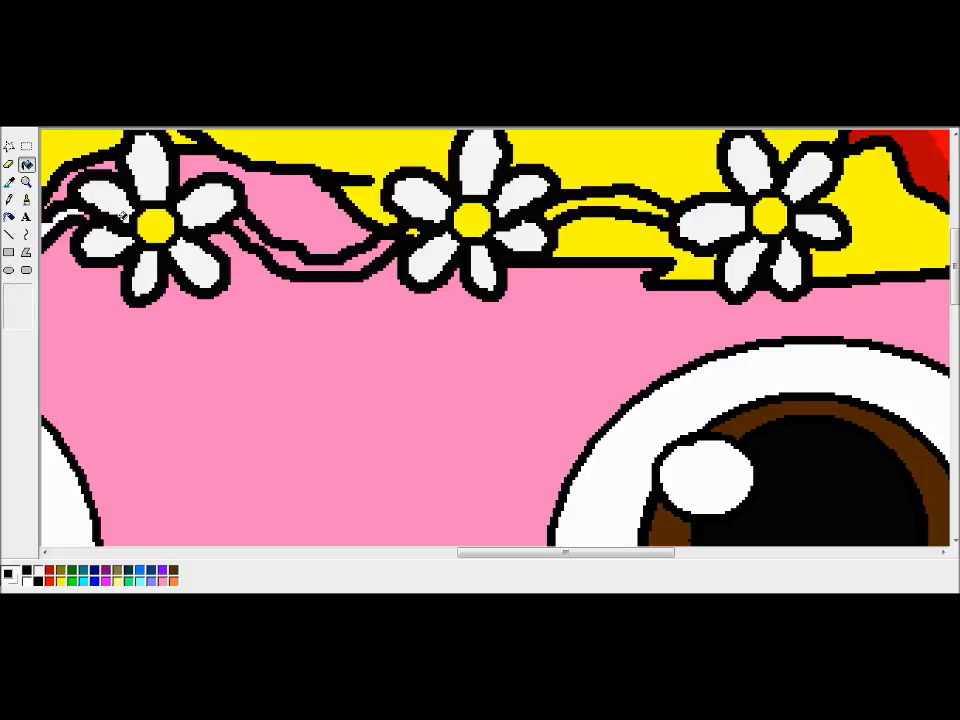
pyautogui.click(258, 235)
pyautogui.moveTo(489, 553); pyautogui.dragTo(507, 553)
pyautogui.click(27, 200)
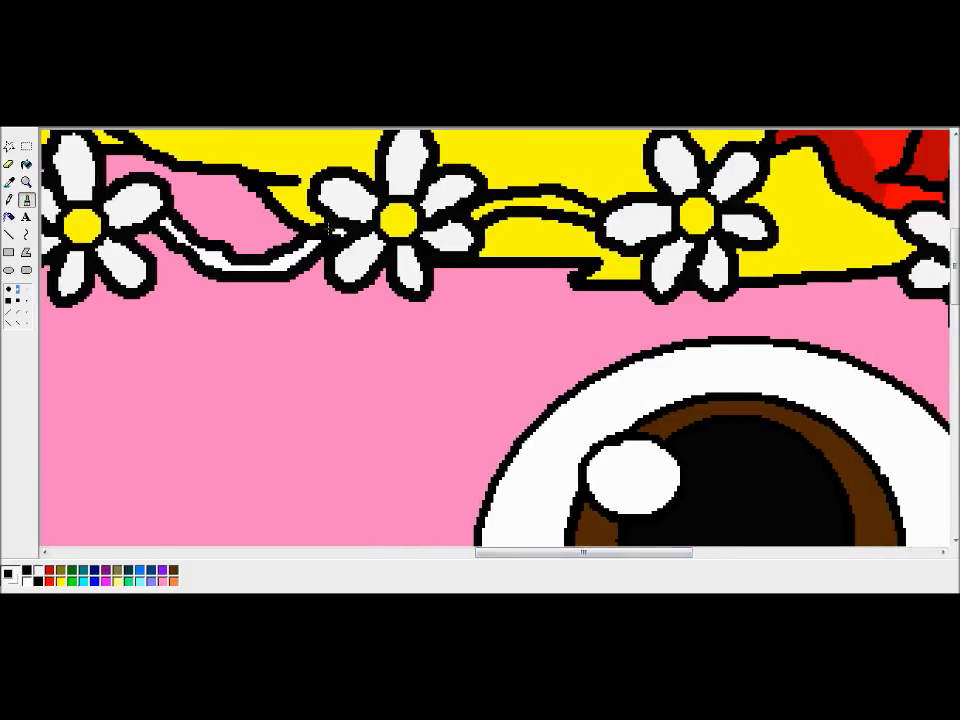
pyautogui.click(27, 164)
pyautogui.rightClick(537, 203)
# Outline the vine between the last three daisies under the right rose and fill it with white.
pyautogui.click(27, 182)
pyautogui.click(75, 180)
pyautogui.click(27, 182)
pyautogui.click(693, 171)
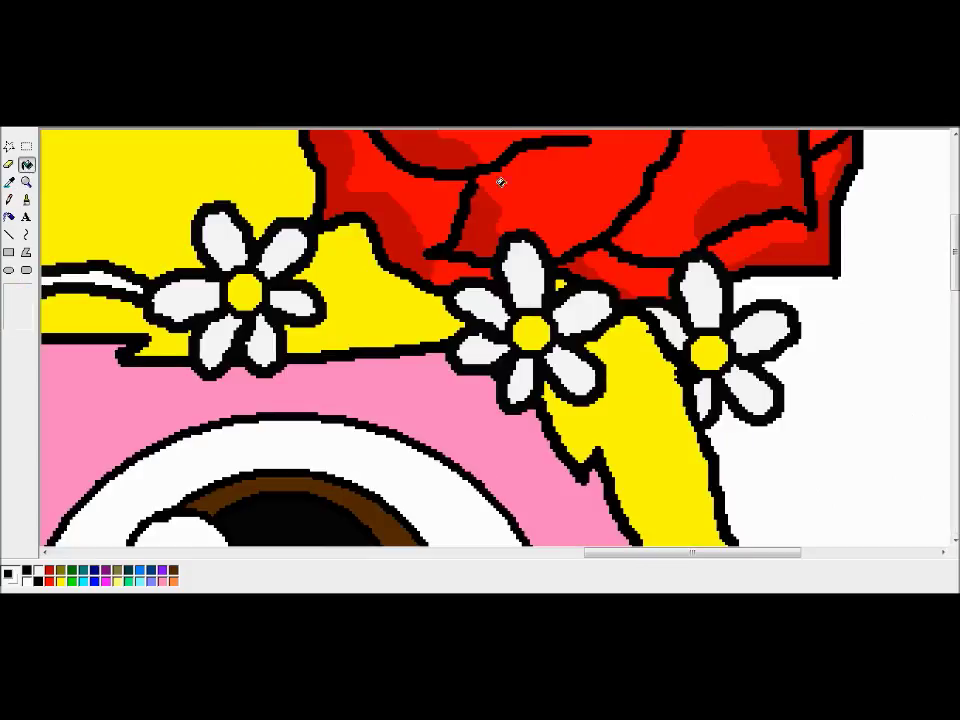
pyautogui.click(27, 200)
pyautogui.moveTo(325, 301); pyautogui.dragTo(447, 359)
pyautogui.moveTo(597, 358); pyautogui.dragTo(687, 369)
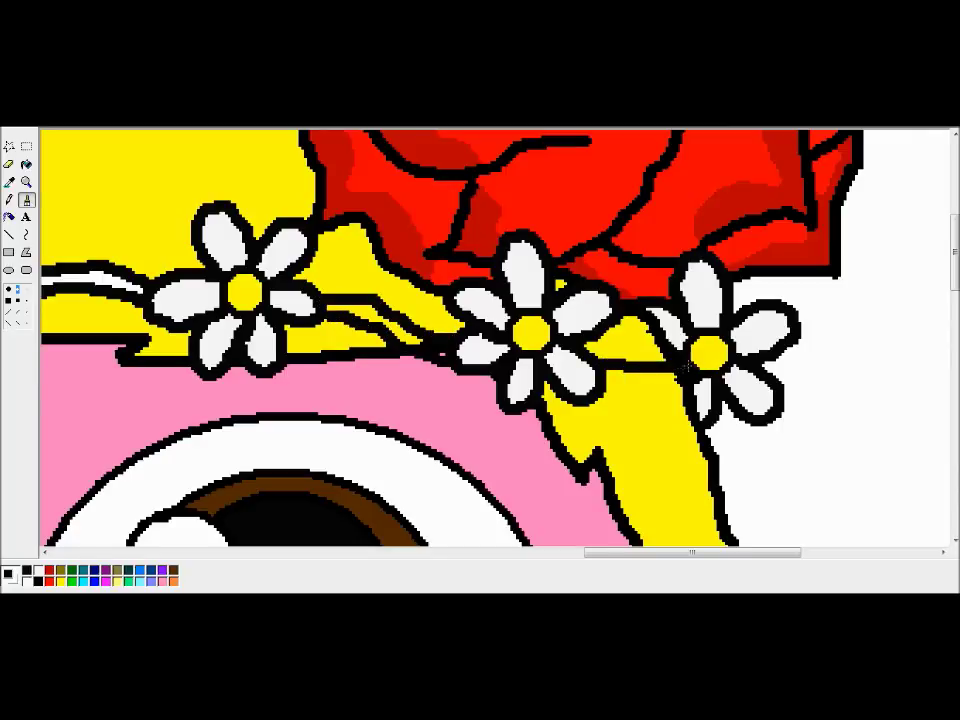
pyautogui.click(27, 164)
pyautogui.rightClick(374, 311)
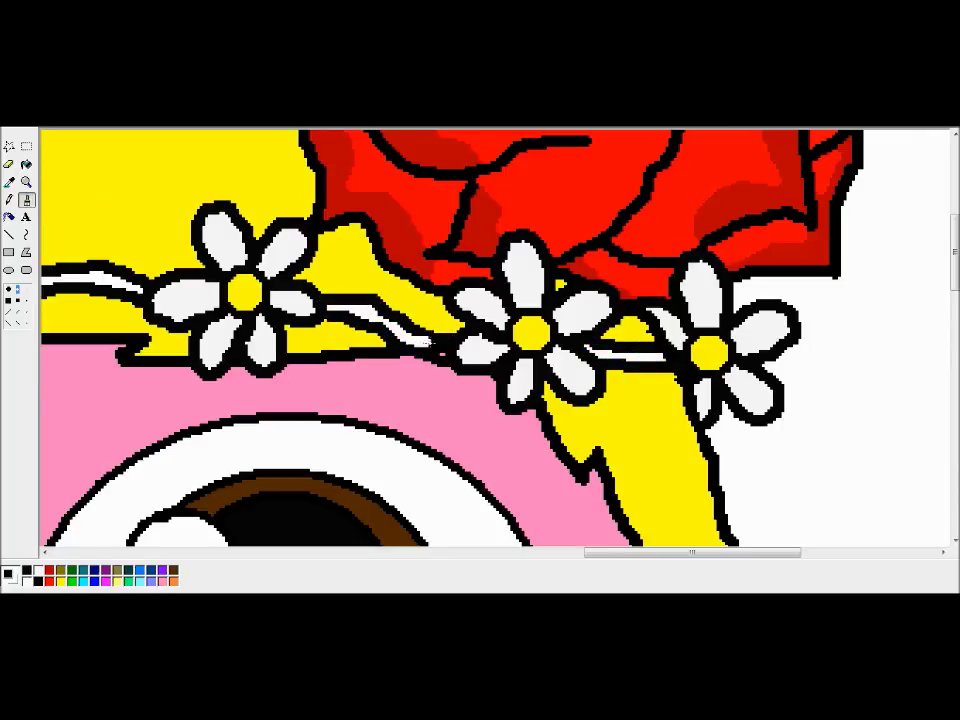
# Fill the white vine segments between all the daisies with bright green.
pyautogui.click(98, 540)
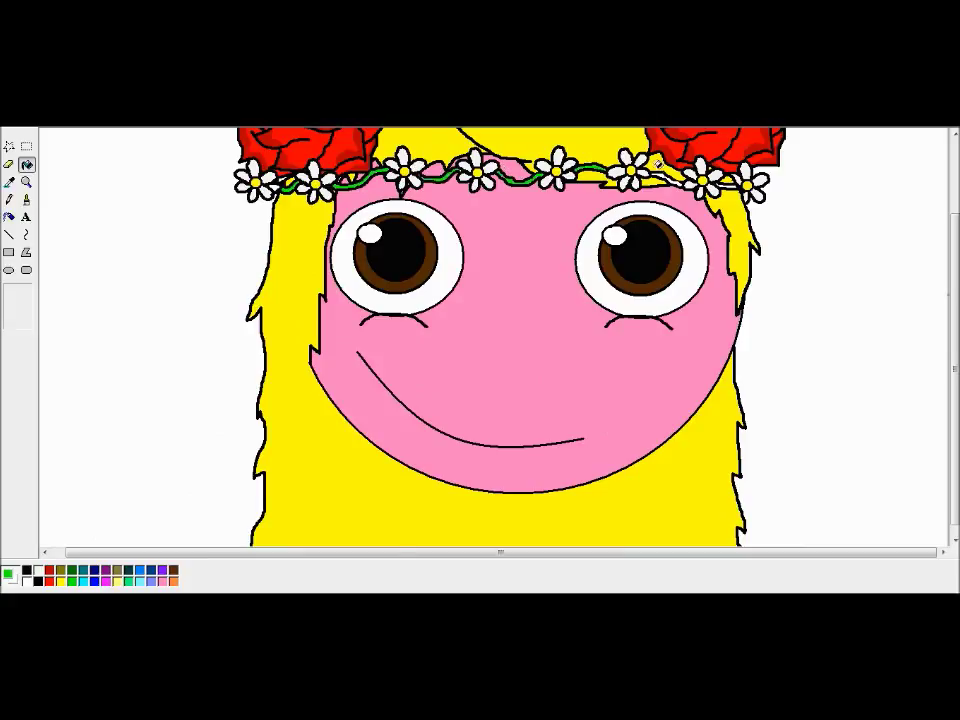
pyautogui.scroll(2, 878, 133)
pyautogui.scroll(-1, 872, 216)
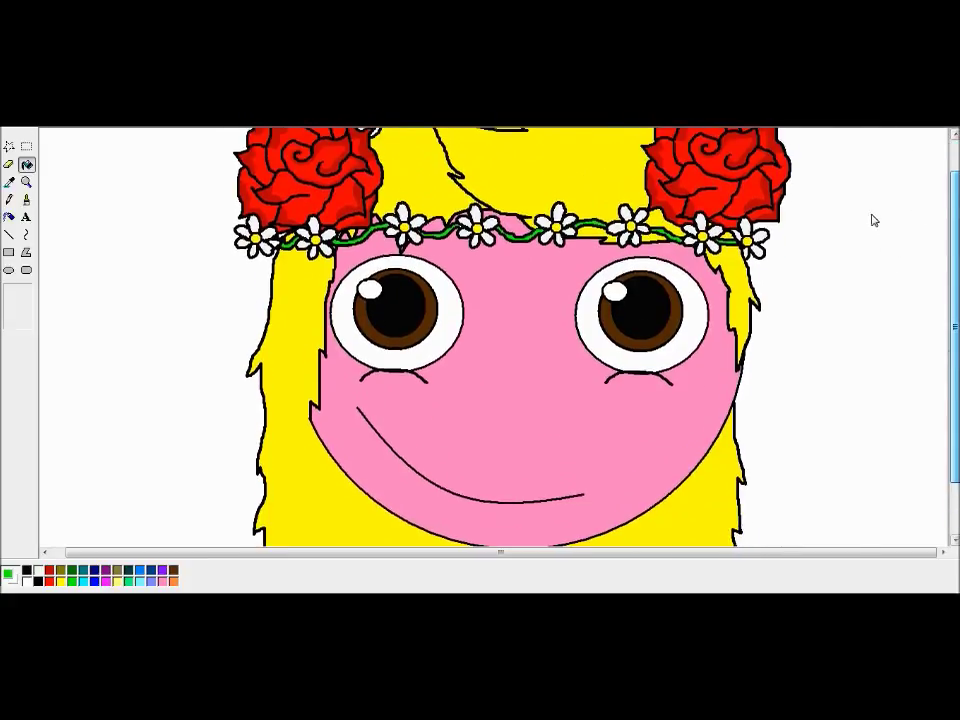
# Brush a black jagged leaf outline sweeping down and outward from the left rose.
pyautogui.click(26, 182)
pyautogui.click(205, 206)
pyautogui.moveTo(625, 229)
pyautogui.mouseDown()
pyautogui.moveTo(503, 256)
pyautogui.moveTo(416, 380)
pyautogui.moveTo(381, 511)
pyautogui.mouseUp()
pyautogui.moveTo(953, 245); pyautogui.dragTo(949, 305)
pyautogui.moveTo(365, 192)
pyautogui.mouseDown()
pyautogui.moveTo(321, 340)
pyautogui.moveTo(536, 182)
pyautogui.mouseUp()
pyautogui.scroll(6, 600, 400)
pyautogui.moveTo(536, 482); pyautogui.dragTo(652, 366)
# Brush a black jagged leaf outline running down and outward from beneath the right rose.
pyautogui.click(26, 182)
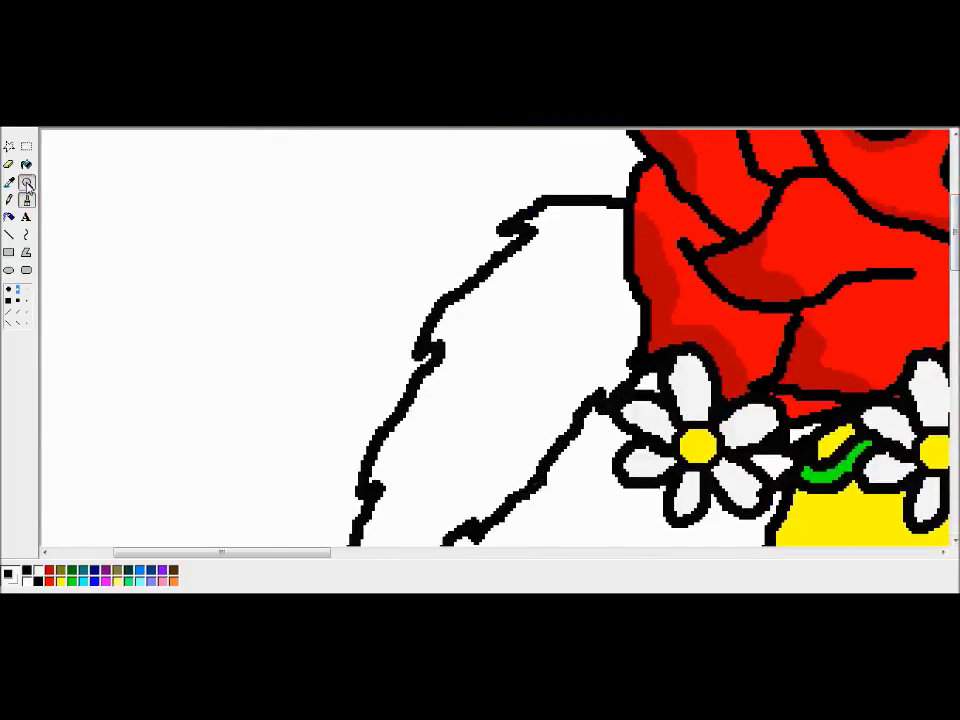
pyautogui.click(70, 190)
pyautogui.click(26, 182)
pyautogui.click(832, 214)
pyautogui.moveTo(242, 334)
pyautogui.mouseDown()
pyautogui.moveTo(401, 493)
pyautogui.moveTo(587, 587)
pyautogui.mouseUp()
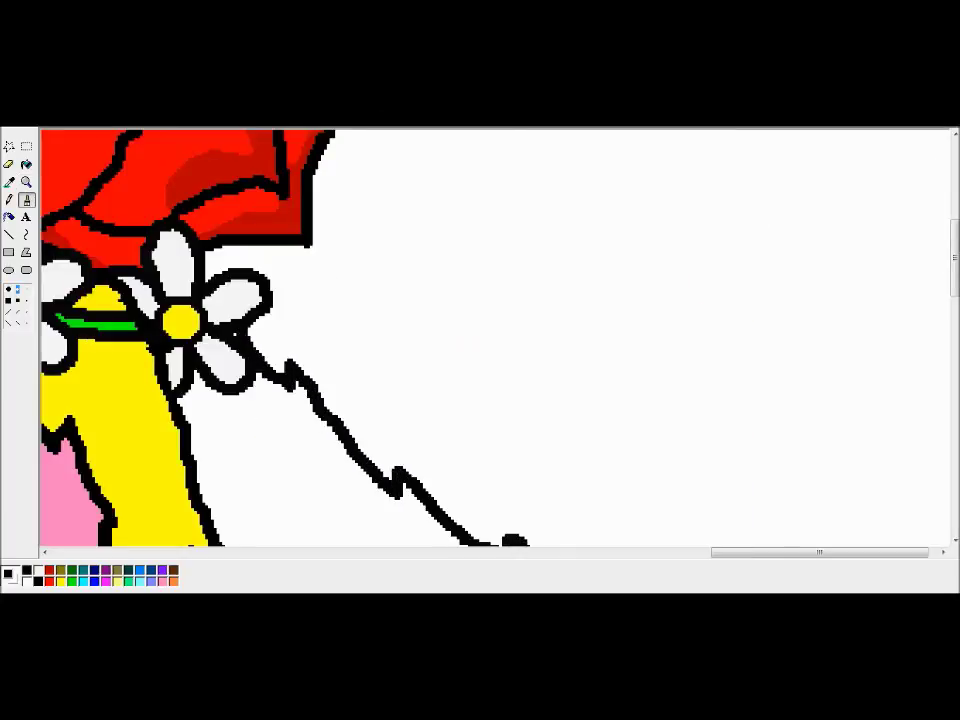
pyautogui.moveTo(592, 490)
pyautogui.mouseDown()
pyautogui.moveTo(397, 266)
pyautogui.moveTo(291, 204)
pyautogui.mouseUp()
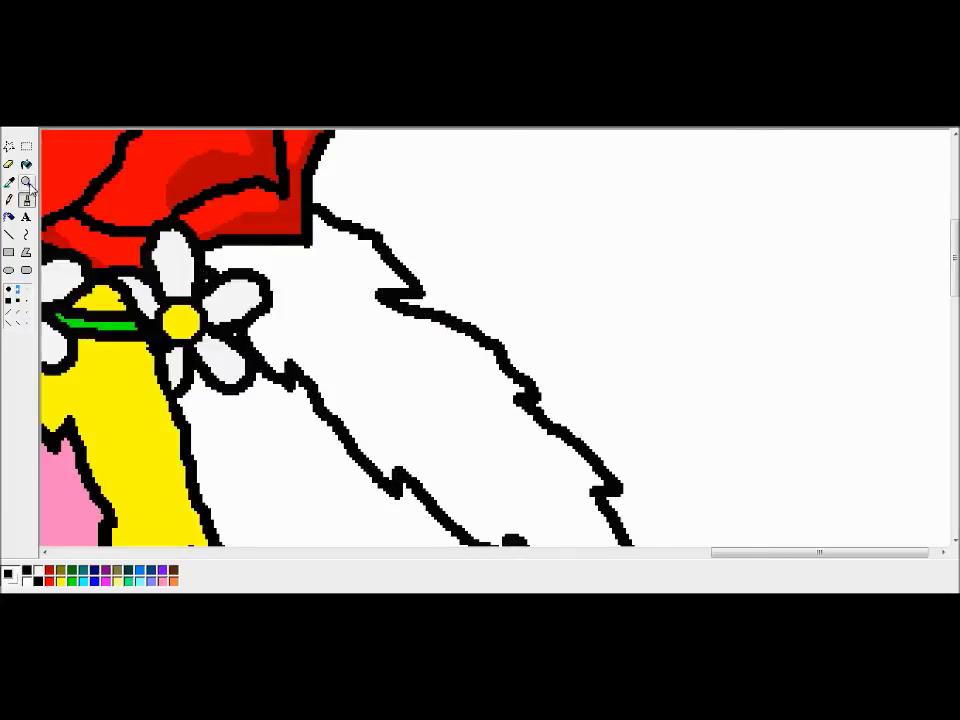
# Outline a jagged leaf rising from the left rose over the hair and fill its inside with white.
pyautogui.click(26, 182)
pyautogui.click(64, 188)
pyautogui.moveTo(954, 372); pyautogui.dragTo(954, 284)
pyautogui.click(26, 182)
pyautogui.click(415, 178)
pyautogui.moveTo(240, 243)
pyautogui.mouseDown()
pyautogui.moveTo(289, 188)
pyautogui.moveTo(398, 132)
pyautogui.mouseUp()
pyautogui.moveTo(357, 393)
pyautogui.mouseDown()
pyautogui.moveTo(499, 283)
pyautogui.moveTo(515, 136)
pyautogui.mouseUp()
pyautogui.click(26, 163)
pyautogui.rightClick(420, 280)
pyautogui.click(26, 199)
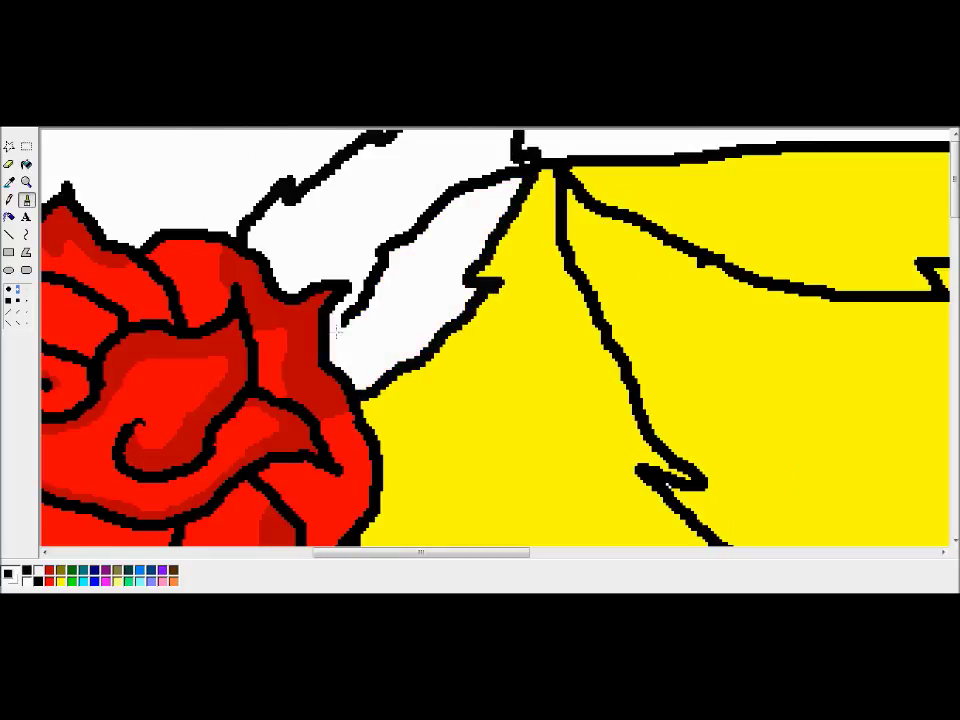
pyautogui.rightClick(383, 266)
# Outline a jagged leaf extending sideways from the right rose and close its tip inside the canvas.
pyautogui.click(26, 182)
pyautogui.click(54, 180)
pyautogui.click(26, 182)
pyautogui.click(834, 214)
pyautogui.click(26, 199)
pyautogui.moveTo(283, 214)
pyautogui.mouseDown()
pyautogui.moveTo(350, 173)
pyautogui.moveTo(649, 150)
pyautogui.moveTo(945, 255)
pyautogui.mouseUp()
pyautogui.moveTo(945, 318)
pyautogui.mouseDown()
pyautogui.moveTo(838, 303)
pyautogui.moveTo(680, 325)
pyautogui.moveTo(303, 408)
pyautogui.mouseUp()
pyautogui.click(26, 182)
pyautogui.click(131, 214)
pyautogui.moveTo(953, 259); pyautogui.dragTo(953, 212)
pyautogui.click(26, 181)
pyautogui.click(793, 198)
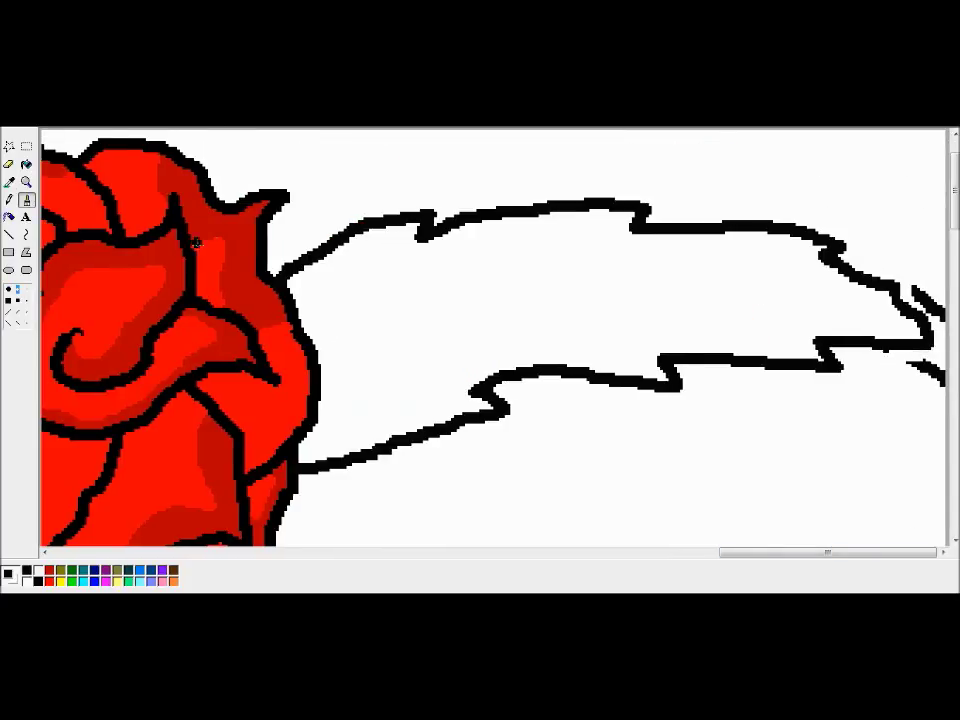
# Fill all four leaves beside the roses with dark green.
pyautogui.click(26, 163)
pyautogui.click(26, 182)
pyautogui.click(139, 209)
pyautogui.click(72, 570)
pyautogui.click(207, 238)
pyautogui.click(388, 152)
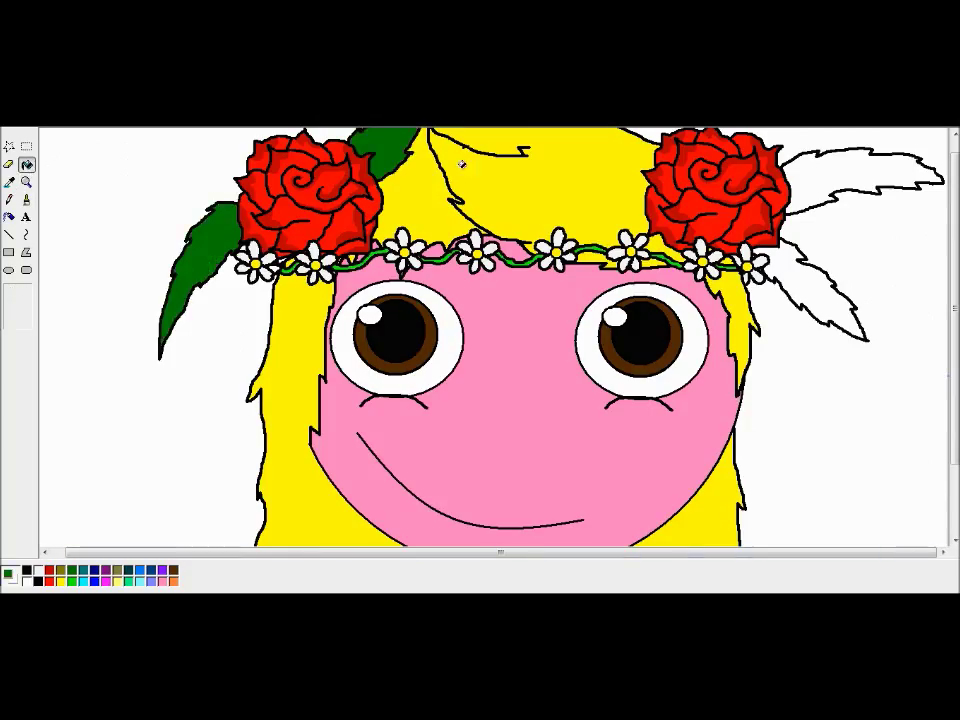
pyautogui.click(797, 268)
pyautogui.click(838, 175)
# Brush a black midrib and short side veins on the lower leaf beside the left rose.
pyautogui.click(27, 184)
pyautogui.click(263, 245)
pyautogui.click(27, 200)
pyautogui.click(27, 570)
pyautogui.moveTo(391, 237)
pyautogui.mouseDown()
pyautogui.moveTo(210, 441)
pyautogui.moveTo(150, 530)
pyautogui.mouseUp()
pyautogui.moveTo(245, 432); pyautogui.dragTo(243, 472)
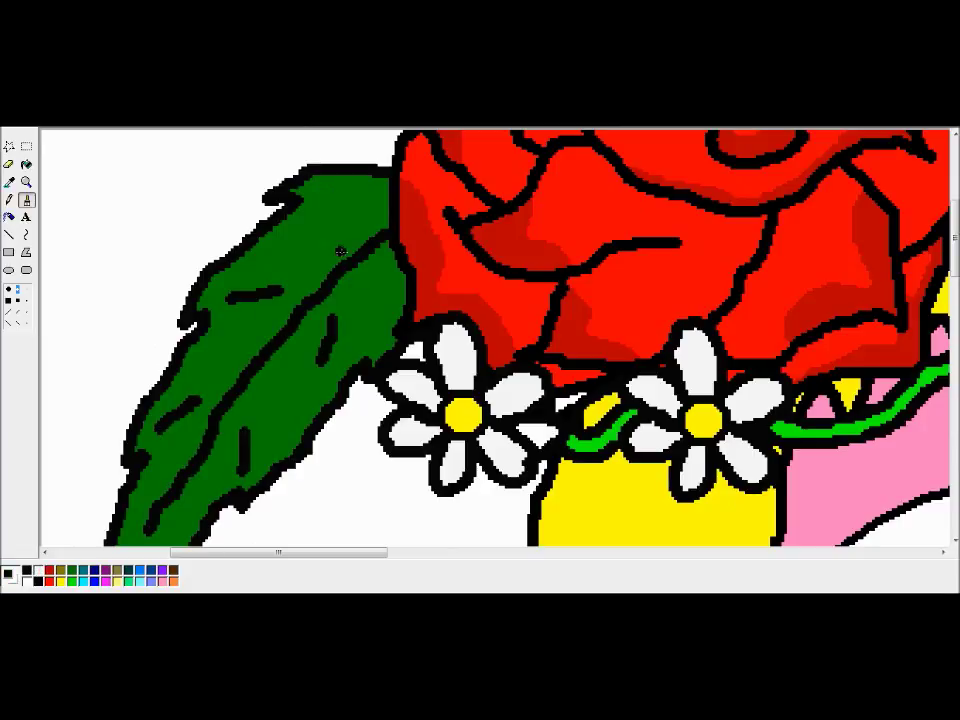
# Brush a black midrib and short side veins on the leaf rising above the left rose.
pyautogui.moveTo(956, 266); pyautogui.dragTo(956, 206)
pyautogui.moveTo(355, 555); pyautogui.dragTo(502, 555)
pyautogui.moveTo(323, 290); pyautogui.dragTo(440, 133)
pyautogui.moveTo(434, 195); pyautogui.dragTo(467, 184)
pyautogui.moveTo(289, 257); pyautogui.dragTo(291, 210)
# Brush a black midrib and short side veins on the leaf extending sideways from the right rose.
pyautogui.click(26, 182)
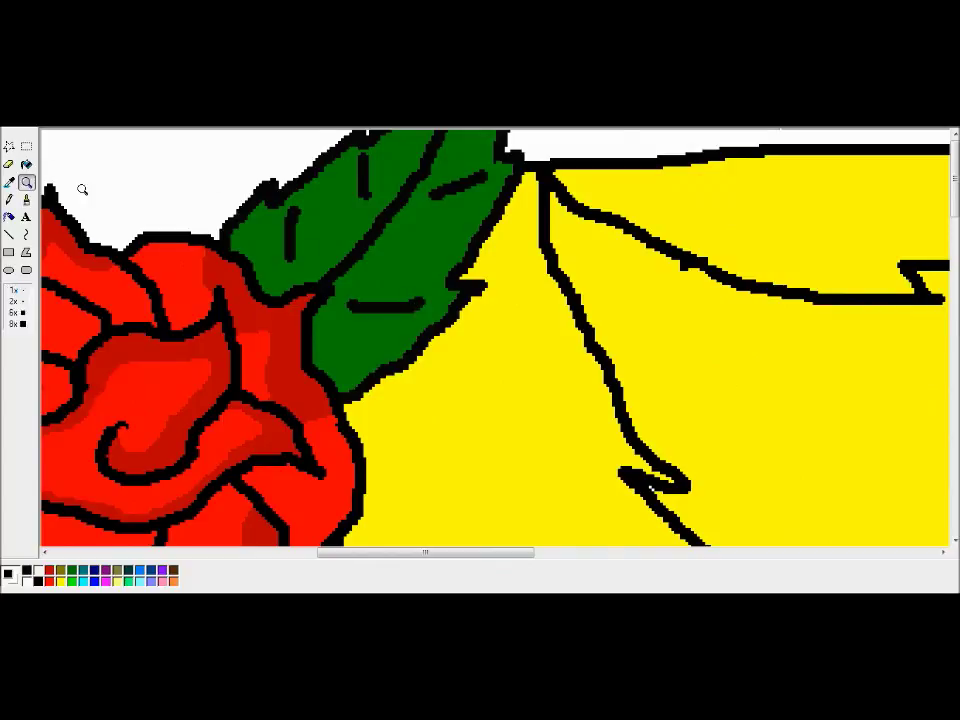
pyautogui.click(81, 189)
pyautogui.click(27, 182)
pyautogui.click(835, 209)
pyautogui.moveTo(300, 311)
pyautogui.mouseDown()
pyautogui.moveTo(572, 260)
pyautogui.moveTo(820, 268)
pyautogui.mouseUp()
pyautogui.moveTo(722, 221); pyautogui.dragTo(757, 218)
pyautogui.moveTo(389, 225); pyautogui.dragTo(354, 258)
pyautogui.moveTo(377, 356); pyautogui.dragTo(435, 366)
pyautogui.moveTo(820, 268); pyautogui.dragTo(916, 300)
# Brush a black midrib and short curved veins on the lower leaf beneath the right rose.
pyautogui.click(27, 182)
pyautogui.click(66, 178)
pyautogui.click(27, 182)
pyautogui.click(848, 284)
pyautogui.click(27, 200)
pyautogui.moveTo(238, 182)
pyautogui.mouseDown()
pyautogui.moveTo(547, 466)
pyautogui.moveTo(592, 534)
pyautogui.mouseUp()
pyautogui.moveTo(439, 411); pyautogui.dragTo(458, 456)
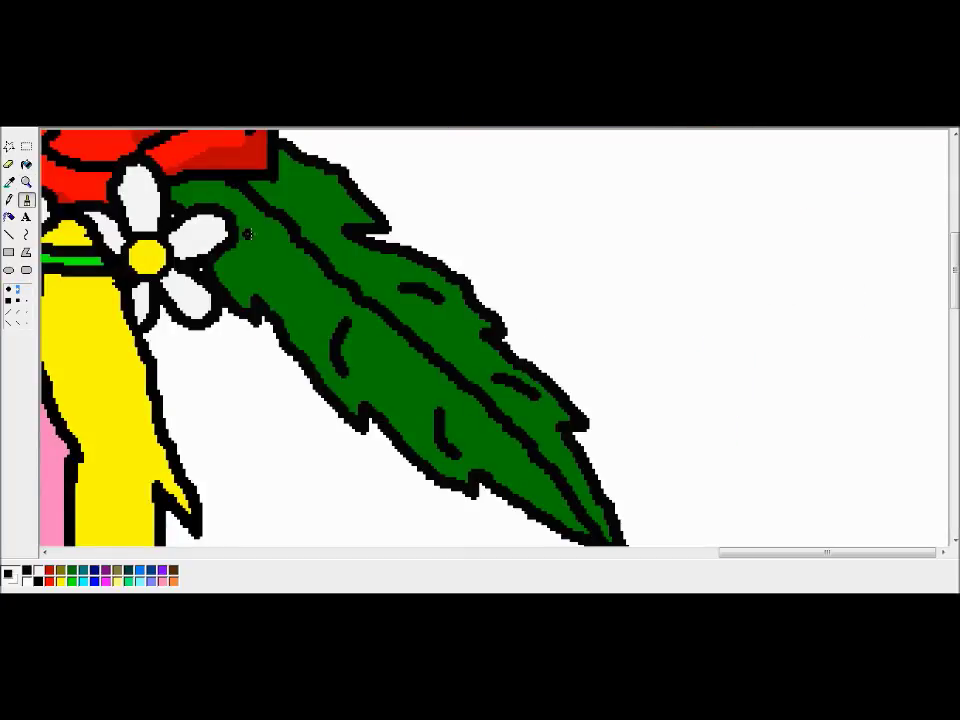
pyautogui.click(27, 182)
pyautogui.click(66, 185)
pyautogui.click(27, 182)
pyautogui.click(372, 335)
pyautogui.click(27, 200)
pyautogui.moveTo(455, 328); pyautogui.dragTo(386, 362)
pyautogui.click(27, 182)
pyautogui.click(106, 186)
pyautogui.hotkey('ctrl', 'z')
# Brush a small curled black cheek line around the left end of the smile.
pyautogui.click(27, 182)
pyautogui.click(360, 319)
pyautogui.moveTo(514, 390)
pyautogui.mouseDown()
pyautogui.moveTo(424, 386)
pyautogui.moveTo(443, 431)
pyautogui.mouseUp()
# Sample the face's pink and define a slightly darker custom pink from it.
pyautogui.click(27, 182)
pyautogui.click(8, 184)
pyautogui.click(385, 312)
pyautogui.click(126, 120)
pyautogui.click(150, 134)
pyautogui.click(479, 437)
pyautogui.moveTo(711, 298); pyautogui.dragTo(710, 304)
pyautogui.click(432, 457)
# Brush a darker pink shadow contour around the lower part of the right eye and fill the enclosed areas with it.
pyautogui.click(26, 181)
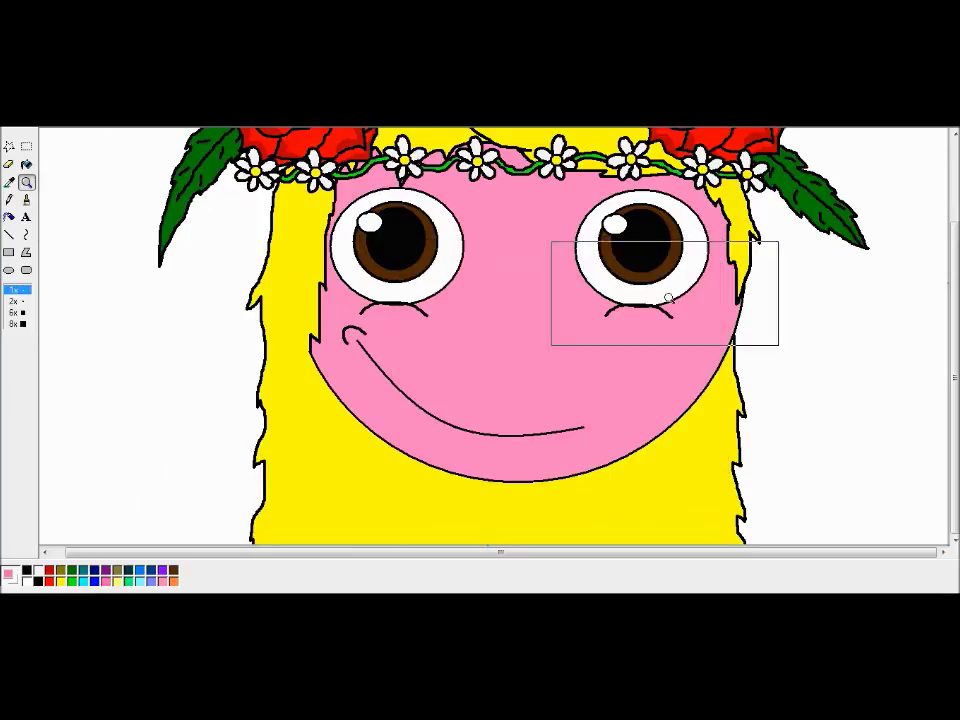
pyautogui.click(660, 295)
pyautogui.moveTo(206, 280)
pyautogui.mouseDown()
pyautogui.moveTo(229, 341)
pyautogui.moveTo(283, 419)
pyautogui.mouseUp()
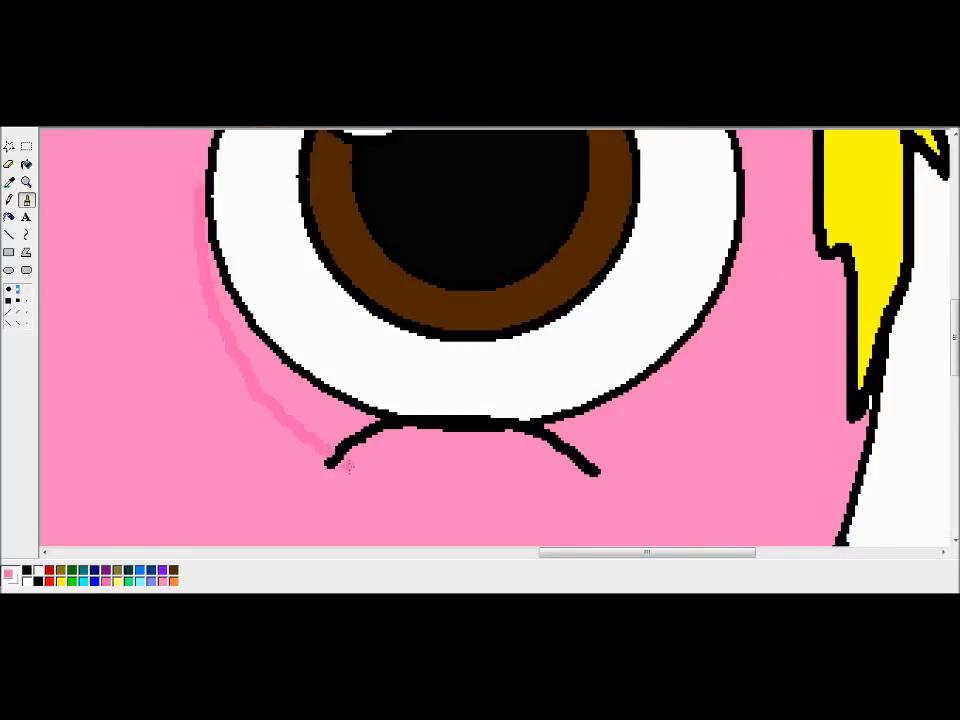
pyautogui.moveTo(430, 445)
pyautogui.mouseDown()
pyautogui.moveTo(612, 482)
pyautogui.moveTo(705, 351)
pyautogui.mouseUp()
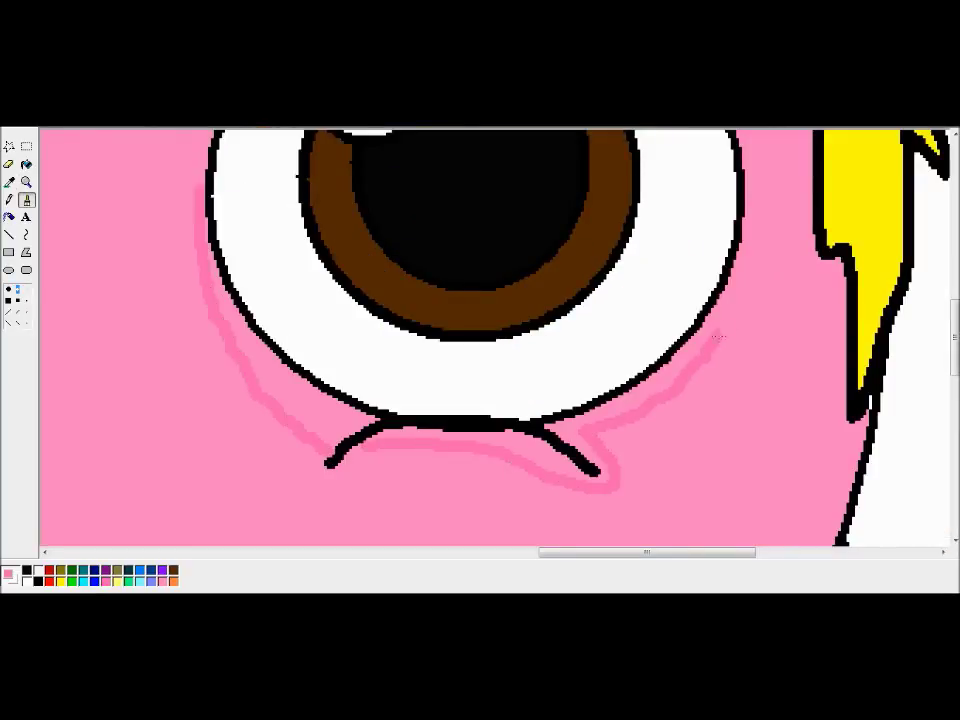
pyautogui.click(218, 273)
pyautogui.click(436, 432)
# Brush a darker pink shadow contour all around the left eye and its lower lid line.
pyautogui.click(26, 182)
pyautogui.click(88, 178)
pyautogui.click(26, 182)
pyautogui.click(415, 271)
pyautogui.click(26, 200)
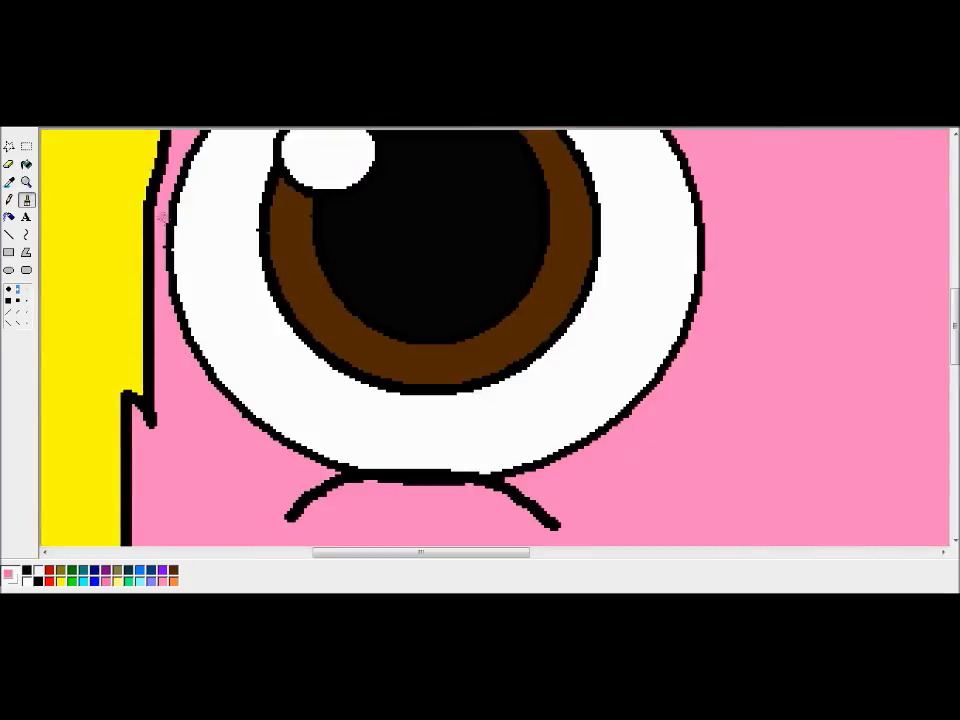
pyautogui.moveTo(186, 395)
pyautogui.mouseDown()
pyautogui.moveTo(272, 482)
pyautogui.moveTo(322, 508)
pyautogui.moveTo(533, 534)
pyautogui.mouseUp()
pyautogui.moveTo(574, 479)
pyautogui.mouseDown()
pyautogui.moveTo(708, 345)
pyautogui.moveTo(714, 212)
pyautogui.mouseUp()
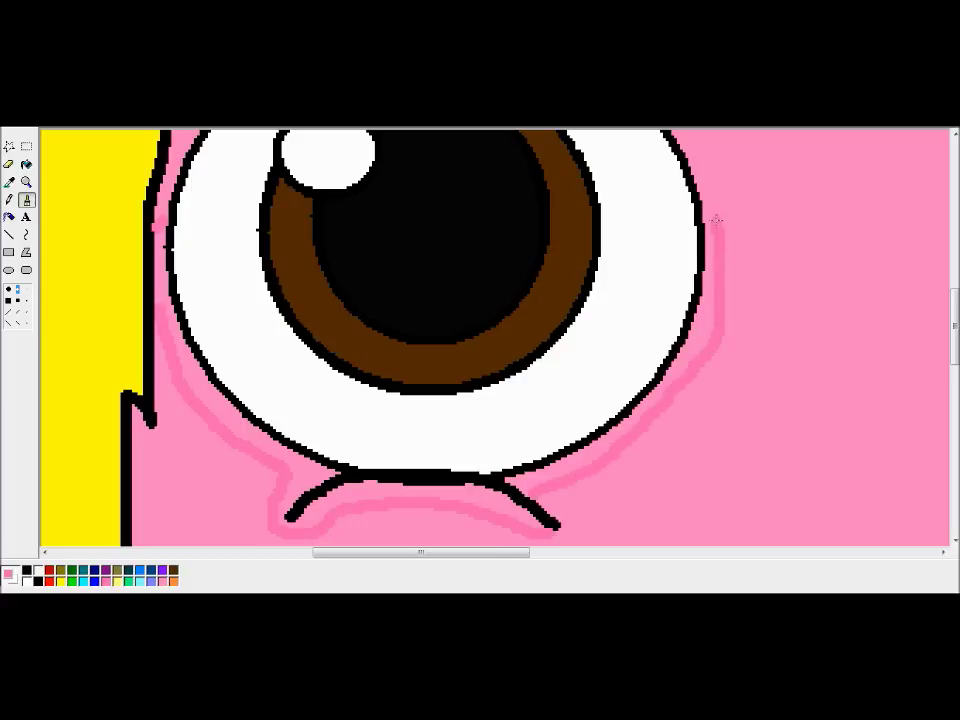
pyautogui.scroll(3, 716, 240)
pyautogui.moveTo(720, 439); pyautogui.dragTo(670, 307)
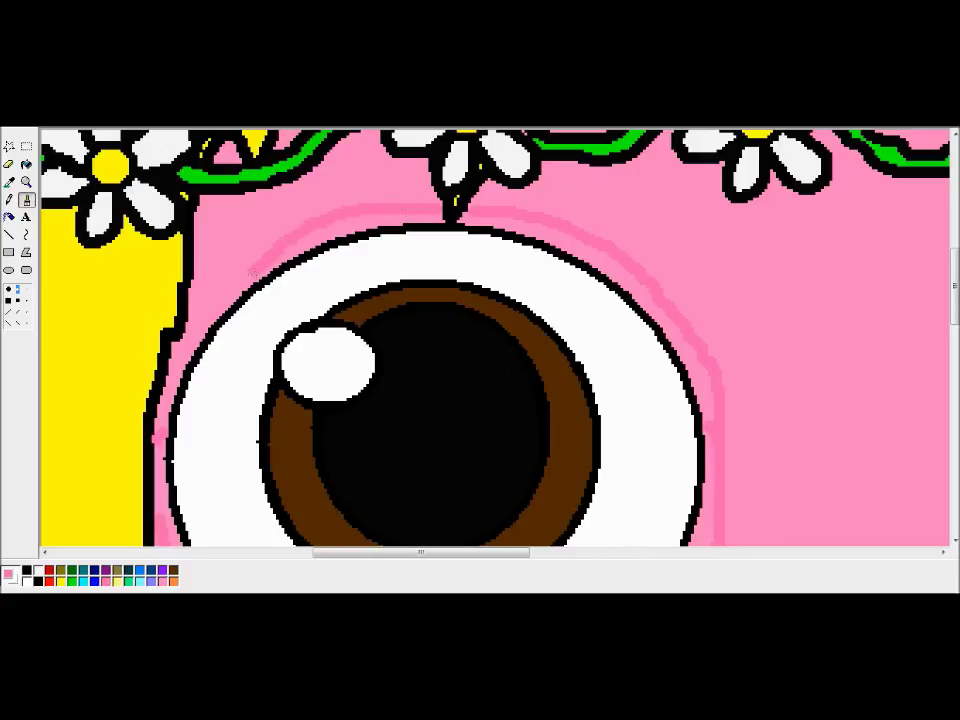
# Fill the areas between the left eye and its shadow contour with the darker pink.
pyautogui.click(26, 163)
pyautogui.click(360, 220)
pyautogui.moveTo(956, 286); pyautogui.dragTo(956, 332)
pyautogui.click(270, 440)
pyautogui.click(495, 459)
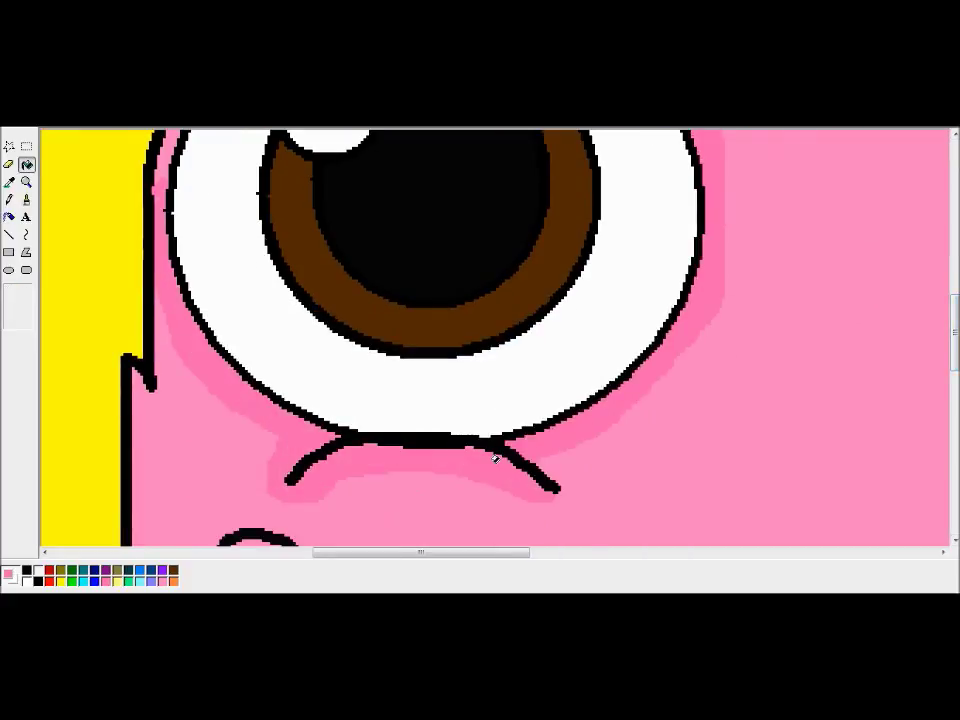
# Brush a darker pink shadow contour below the smile, running from its left curl to its right end.
pyautogui.click(26, 183)
pyautogui.click(247, 228)
pyautogui.click(26, 183)
pyautogui.click(453, 384)
pyautogui.click(26, 200)
pyautogui.moveTo(106, 167)
pyautogui.mouseDown()
pyautogui.moveTo(114, 224)
pyautogui.moveTo(333, 487)
pyautogui.mouseUp()
pyautogui.moveTo(461, 552); pyautogui.dragTo(574, 552)
pyautogui.scroll(-5, 877, 383)
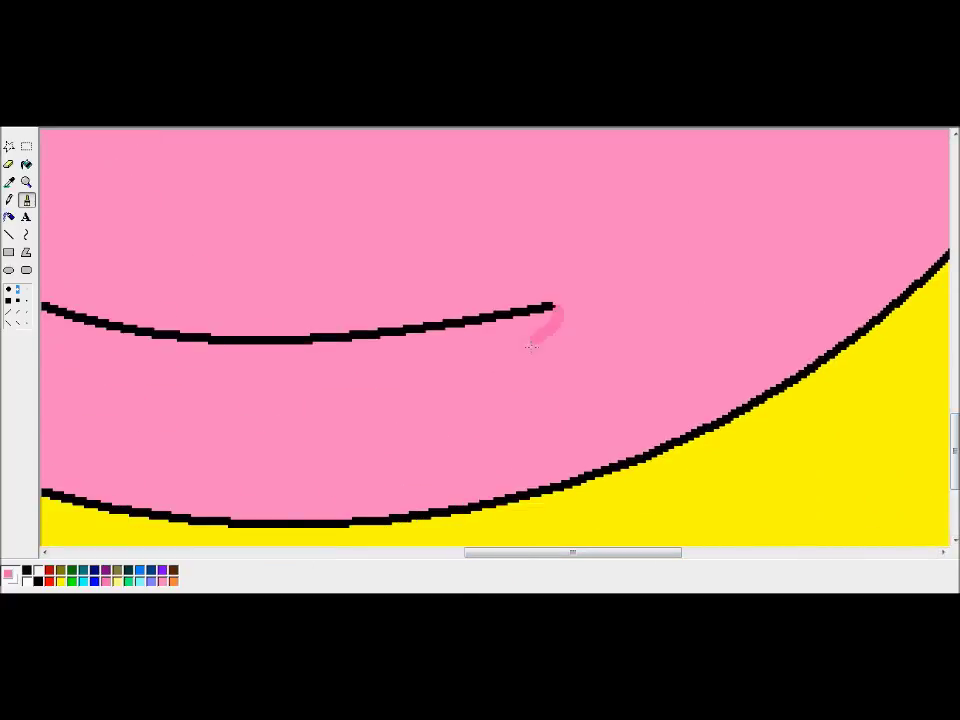
pyautogui.moveTo(531, 347); pyautogui.dragTo(377, 405)
pyautogui.moveTo(514, 553); pyautogui.dragTo(416, 554)
pyautogui.moveTo(273, 285)
pyautogui.mouseDown()
pyautogui.moveTo(368, 332)
pyautogui.moveTo(729, 407)
pyautogui.mouseUp()
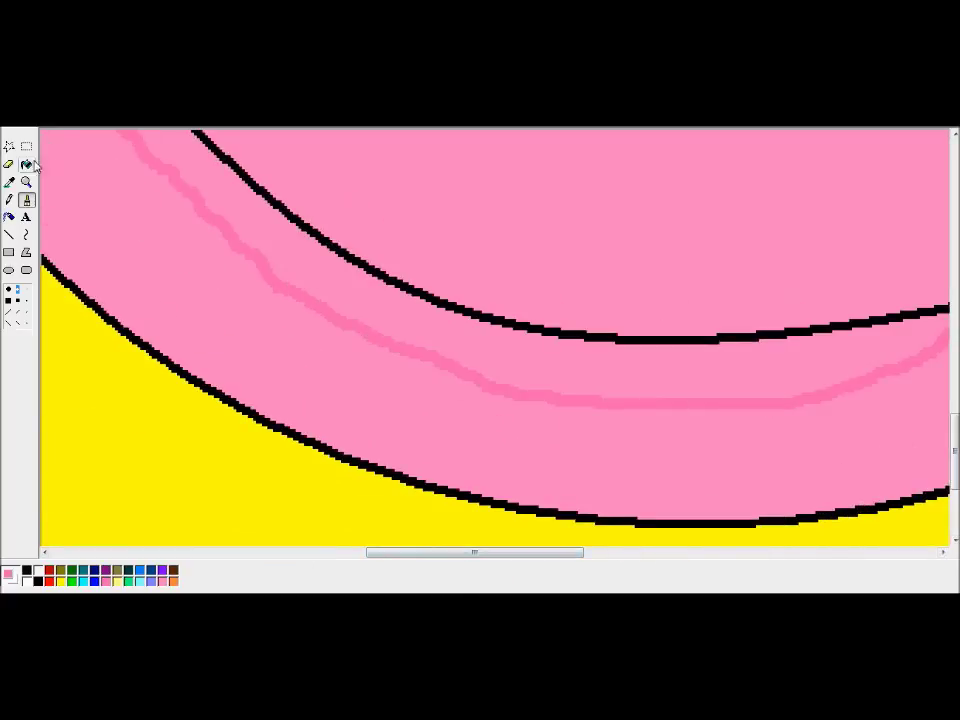
# Brush a darker pink shadow contour inside the lower-left edge of the face.
pyautogui.click(26, 181)
pyautogui.click(90, 186)
pyautogui.click(26, 183)
pyautogui.click(380, 345)
pyautogui.click(27, 200)
pyautogui.moveTo(262, 206); pyautogui.dragTo(352, 471)
pyautogui.scroll(-5, 534, 557)
pyautogui.moveTo(417, 219); pyautogui.dragTo(408, 212)
pyautogui.moveTo(396, 262); pyautogui.dragTo(625, 490)
# Extend the darker pink contour along the chin and up the right edge of the face, and fill the enclosed strip.
pyautogui.moveTo(484, 552); pyautogui.dragTo(579, 572)
pyautogui.moveTo(954, 430); pyautogui.dragTo(954, 462)
pyautogui.moveTo(238, 320)
pyautogui.mouseDown()
pyautogui.moveTo(340, 359)
pyautogui.moveTo(718, 401)
pyautogui.moveTo(820, 396)
pyautogui.mouseUp()
pyautogui.moveTo(578, 552); pyautogui.dragTo(690, 548)
pyautogui.moveTo(364, 392)
pyautogui.mouseDown()
pyautogui.moveTo(467, 364)
pyautogui.moveTo(790, 170)
pyautogui.mouseUp()
pyautogui.scroll(7, 790, 170)
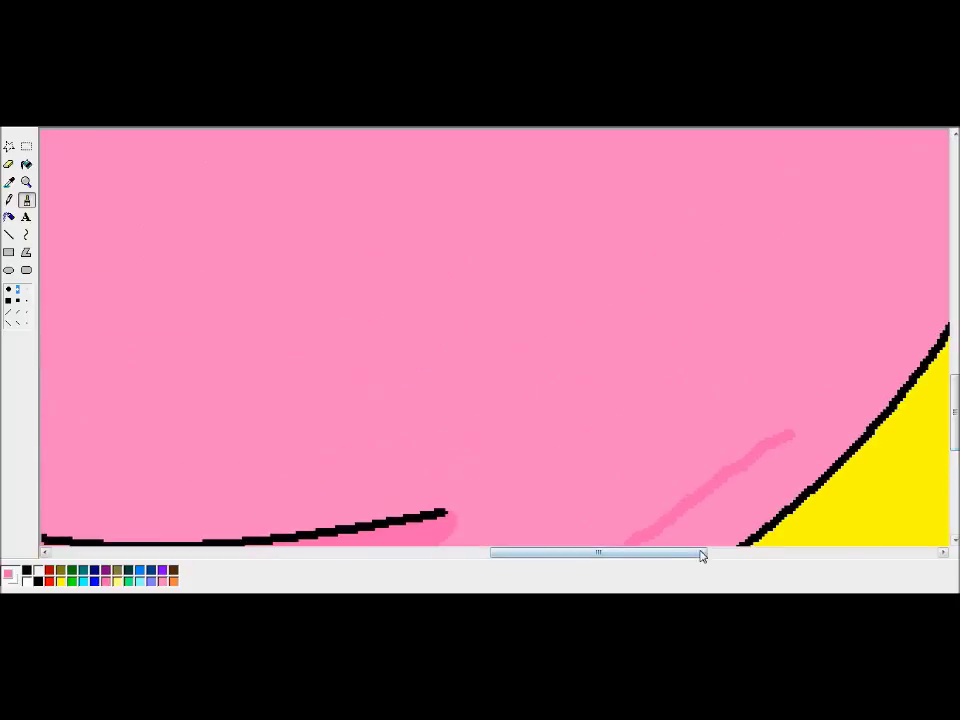
pyautogui.moveTo(598, 552); pyautogui.dragTo(670, 552)
pyautogui.moveTo(489, 422); pyautogui.dragTo(658, 200)
pyautogui.scroll(5, 658, 200)
pyautogui.moveTo(653, 482); pyautogui.dragTo(748, 352)
pyautogui.click(32, 170)
pyautogui.click(703, 468)
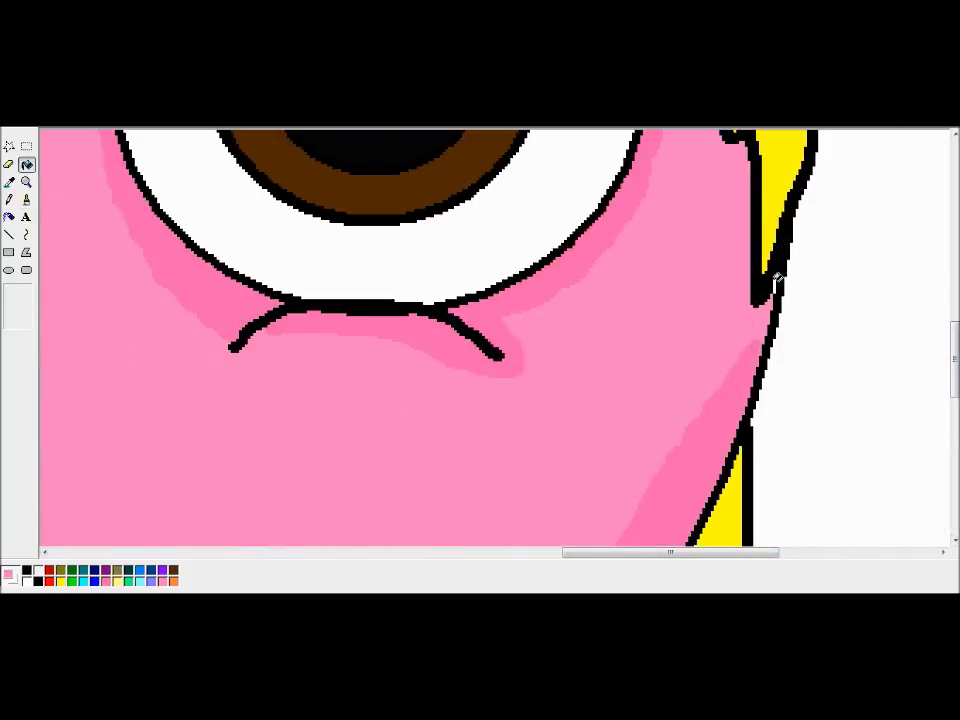
# Fill the small forehead patches between the daisy headband and the hair with the darker pink.
pyautogui.click(27, 182)
pyautogui.click(79, 186)
pyautogui.moveTo(953, 288); pyautogui.dragTo(935, 231)
pyautogui.click(27, 182)
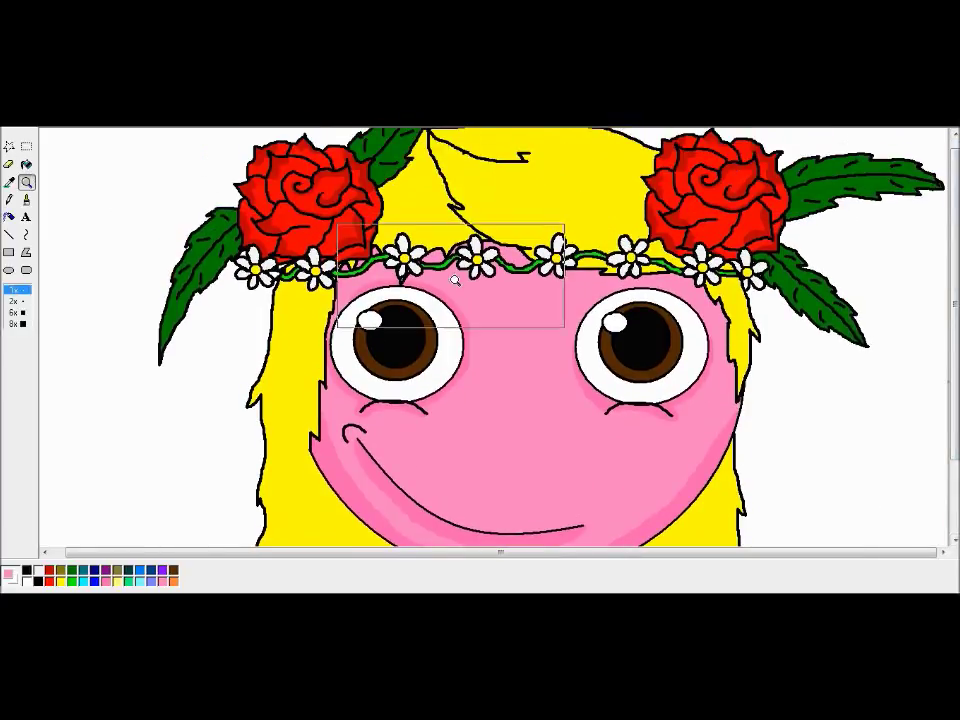
pyautogui.click(455, 280)
pyautogui.click(563, 238)
# Choose light yellow and brush contours beside the black strand lines on the crown, down to the headband.
pyautogui.click(27, 182)
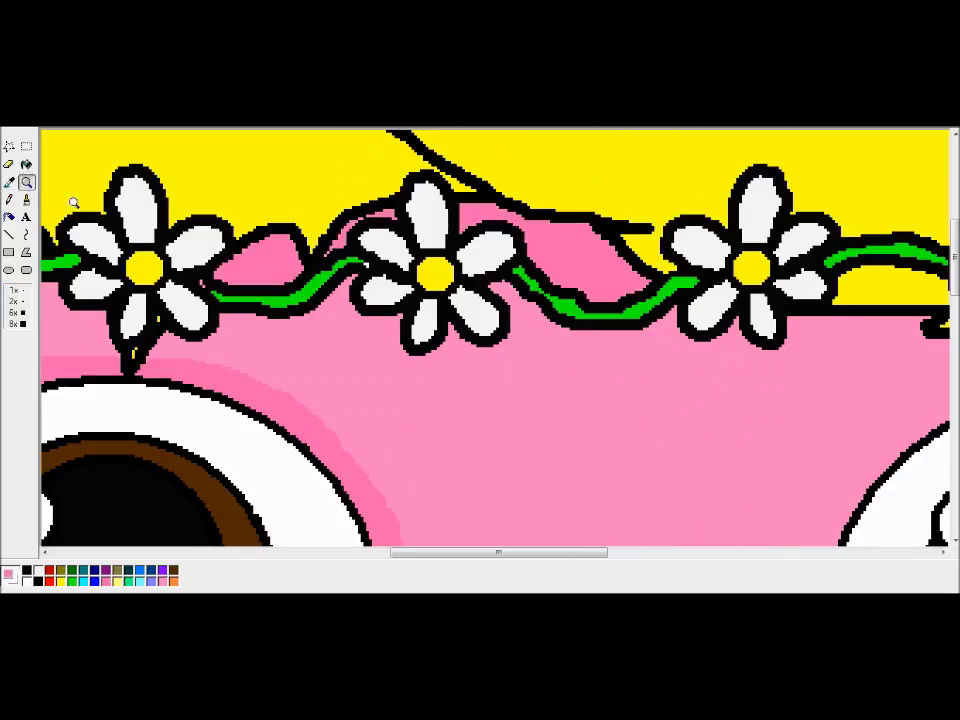
pyautogui.click(73, 203)
pyautogui.moveTo(954, 312); pyautogui.dragTo(952, 228)
pyautogui.click(125, 120)
pyautogui.click(150, 139)
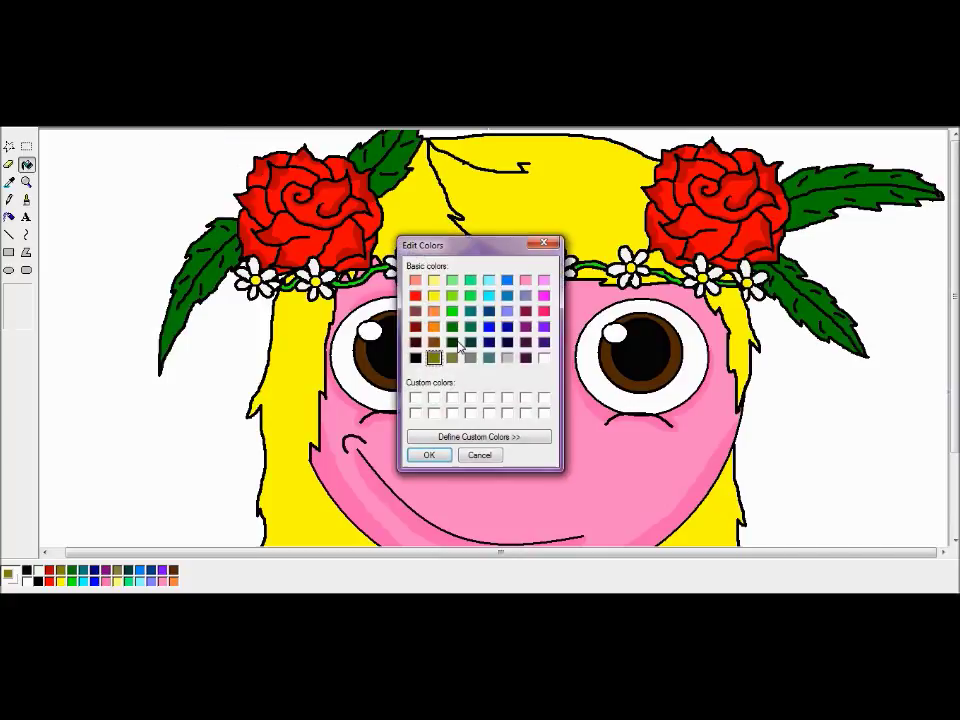
pyautogui.click(429, 455)
pyautogui.click(27, 182)
pyautogui.click(500, 180)
pyautogui.click(26, 199)
pyautogui.moveTo(588, 258)
pyautogui.mouseDown()
pyautogui.moveTo(597, 326)
pyautogui.moveTo(300, 289)
pyautogui.moveTo(279, 396)
pyautogui.moveTo(385, 490)
pyautogui.mouseUp()
pyautogui.scroll(-3, 385, 490)
pyautogui.scroll(-1, 385, 330)
pyautogui.moveTo(385, 293)
pyautogui.mouseDown()
pyautogui.moveTo(450, 375)
pyautogui.moveTo(596, 425)
pyautogui.mouseUp()
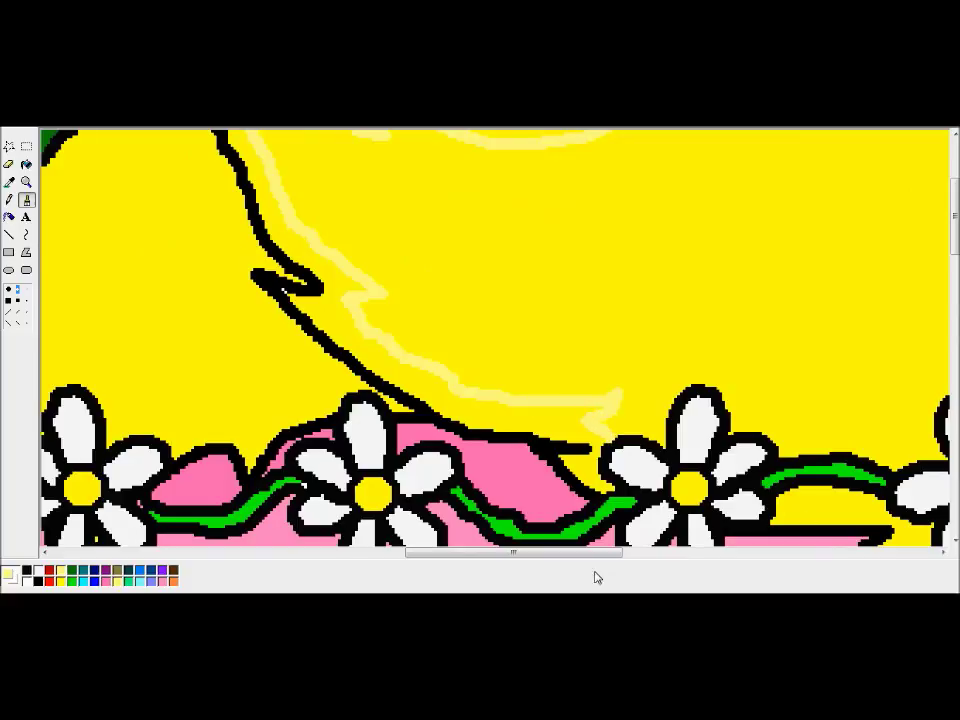
# Brush light yellow contours on the hair around the headband's right part and down the short lock beside the right eye.
pyautogui.moveTo(596, 551); pyautogui.dragTo(706, 551)
pyautogui.scroll(-3, 350, 330)
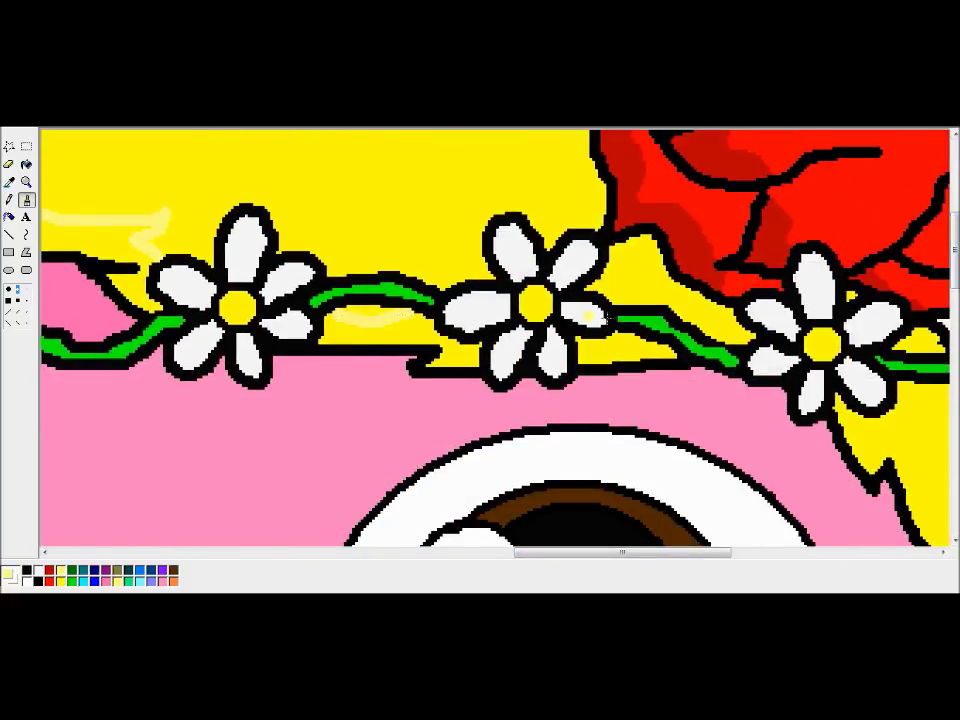
pyautogui.moveTo(545, 551); pyautogui.dragTo(645, 551)
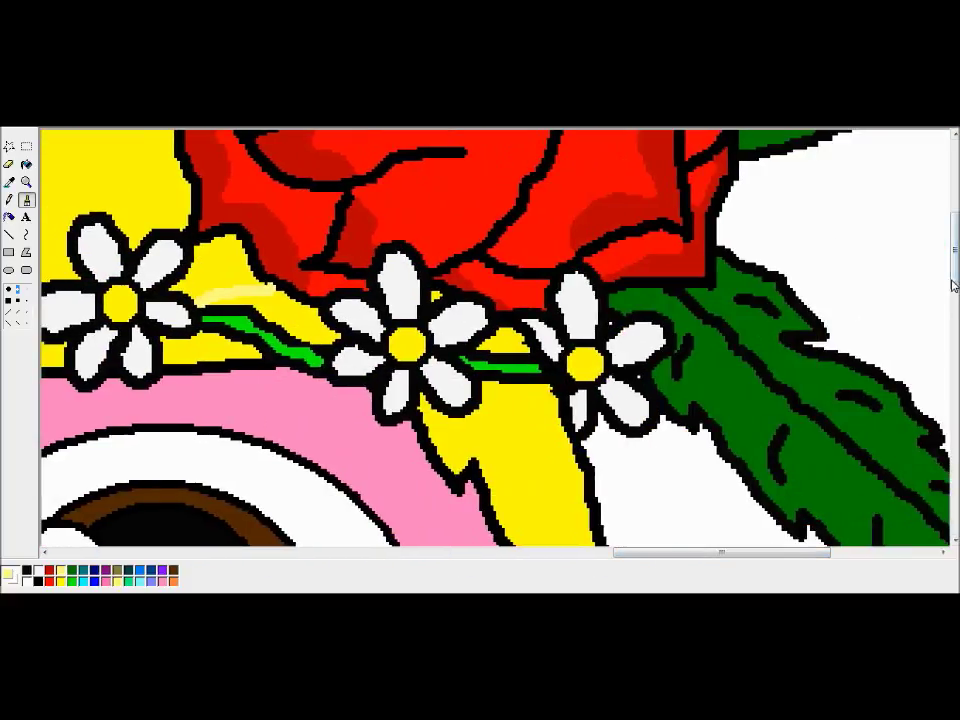
pyautogui.scroll(-3, 450, 330)
pyautogui.moveTo(470, 198)
pyautogui.mouseDown()
pyautogui.moveTo(550, 400)
pyautogui.moveTo(572, 507)
pyautogui.moveTo(587, 484)
pyautogui.mouseUp()
# Fill the contoured areas of the crown hair and the right lock with the light yellow.
pyautogui.click(27, 182)
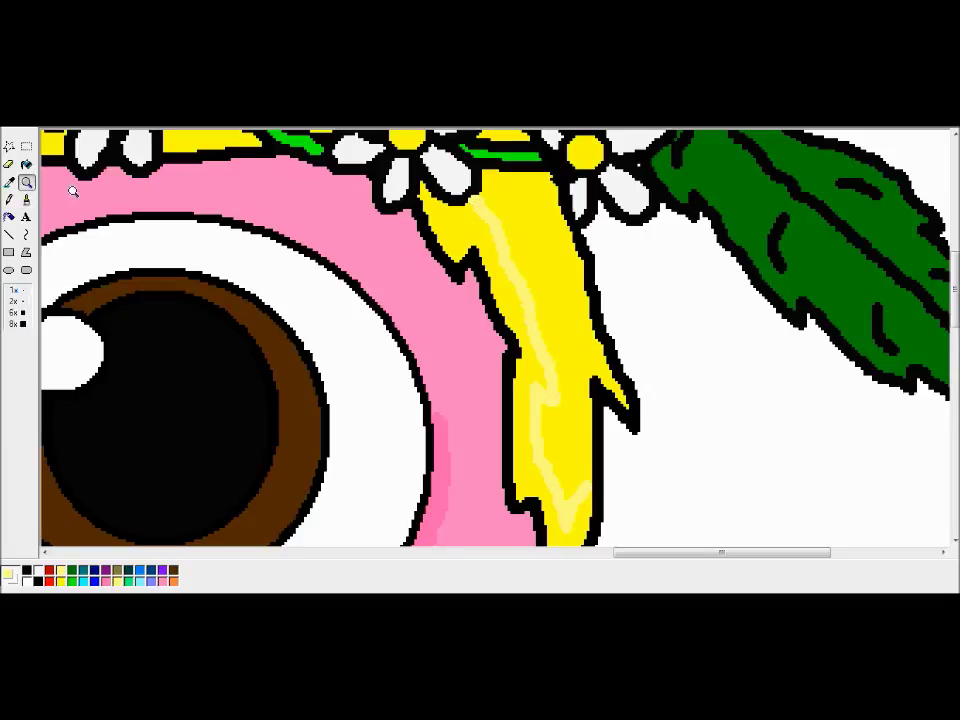
pyautogui.click(72, 190)
pyautogui.moveTo(955, 262); pyautogui.dragTo(955, 175)
pyautogui.click(28, 164)
pyautogui.click(516, 174)
pyautogui.click(514, 253)
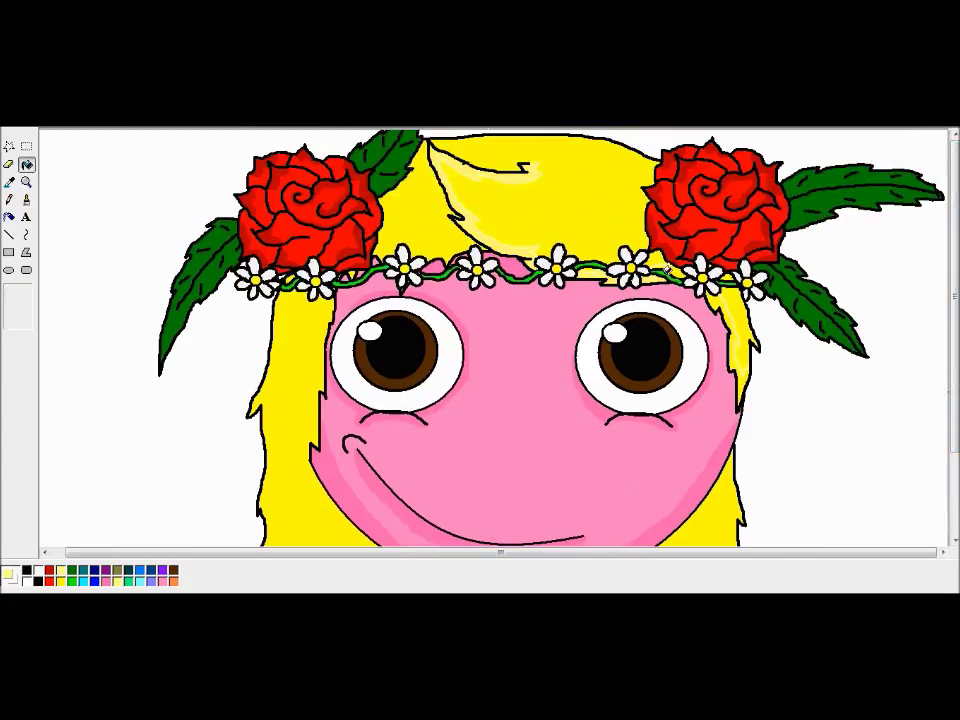
# Mix a slightly darker yellow and refill the light yellow hair areas with it.
pyautogui.moveTo(954, 300); pyautogui.dragTo(954, 325)
pyautogui.click(120, 119)
pyautogui.click(150, 137)
pyautogui.click(515, 437)
pyautogui.moveTo(709, 297); pyautogui.dragTo(710, 336)
pyautogui.click(429, 455)
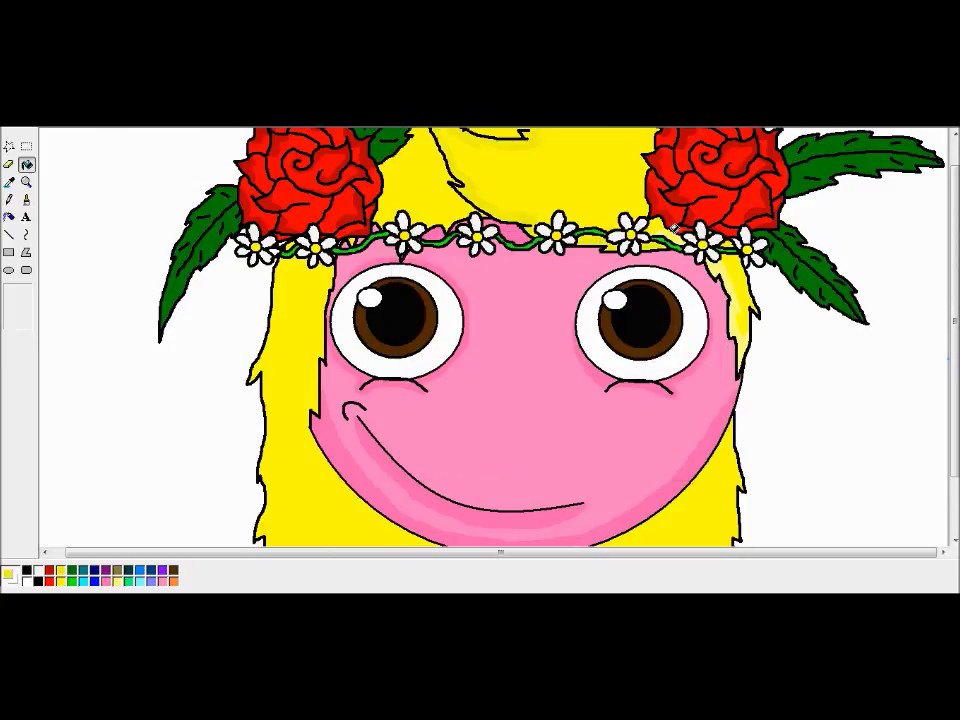
# Darken the custom yellow to luminosity 104 (RGB 221, 221, 0) and refill the hair shading with it.
pyautogui.scroll(1, 560, 250)
pyautogui.hotkey('alt', 'c')
pyautogui.press('e')
pyautogui.click(479, 437)
pyautogui.moveTo(709, 336); pyautogui.dragTo(710, 342)
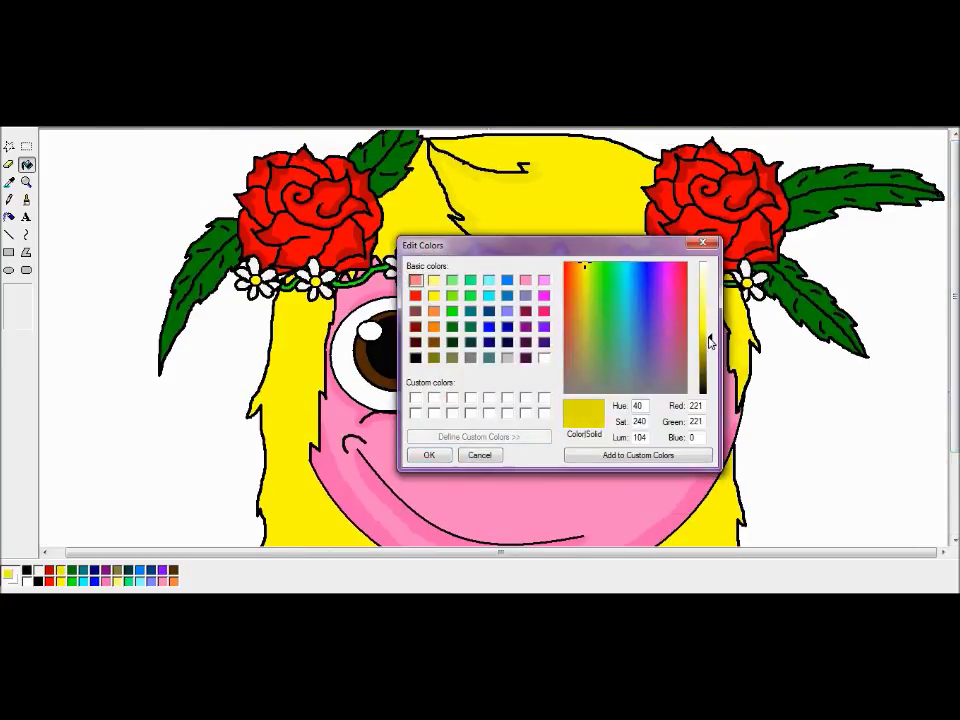
pyautogui.click(429, 455)
pyautogui.click(720, 301)
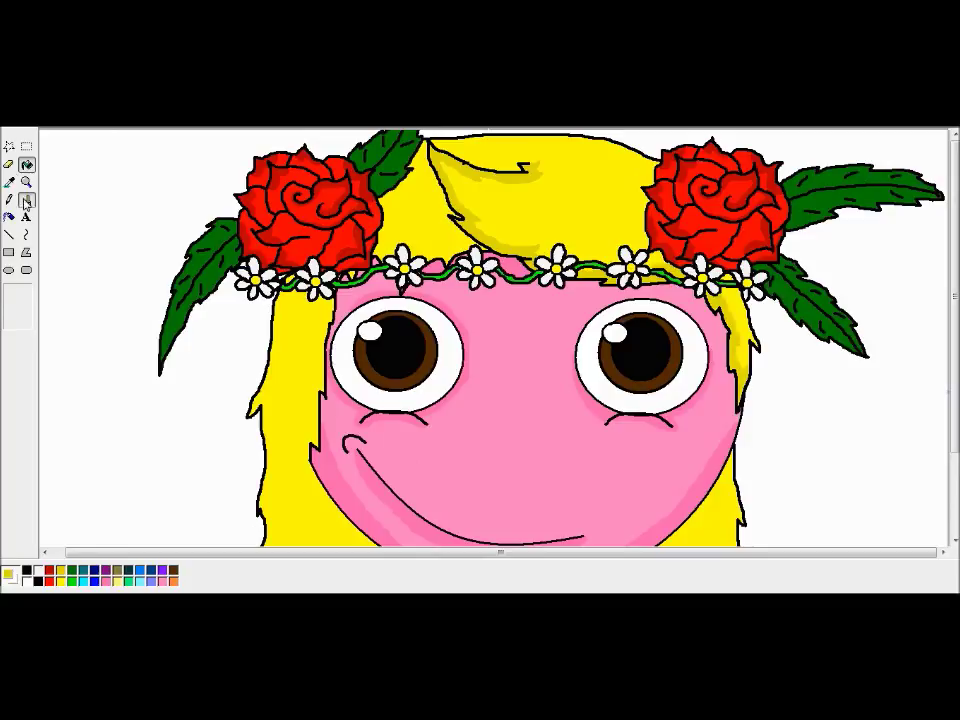
# Brush jagged black strand lines on the side hair, below the chin and on the crown.
pyautogui.click(27, 200)
pyautogui.click(28, 571)
pyautogui.scroll(-3, 220, 327)
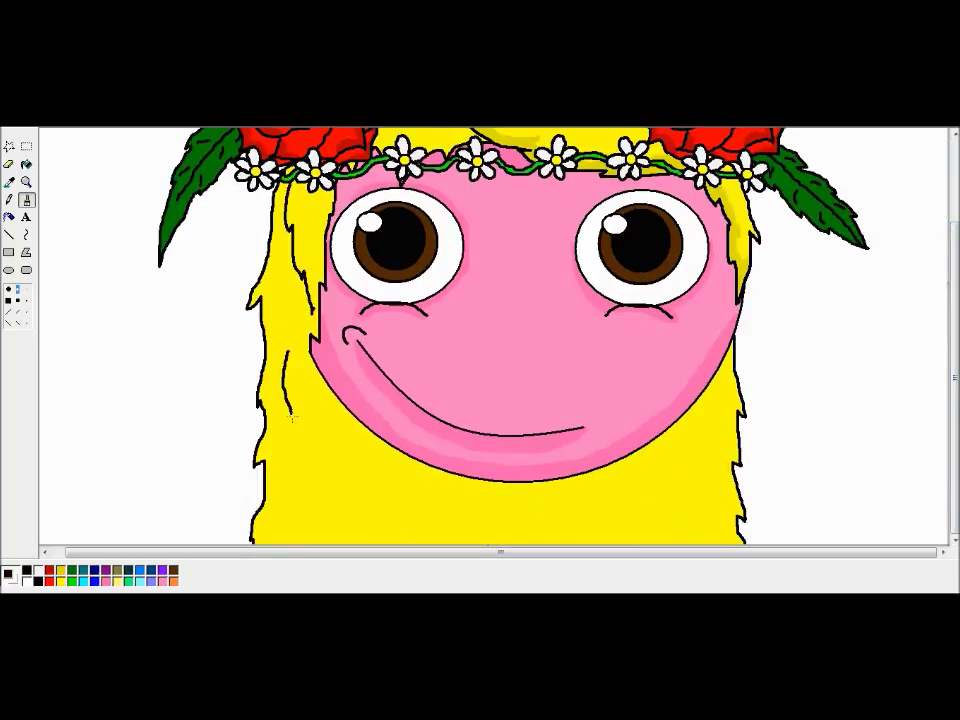
pyautogui.moveTo(700, 503); pyautogui.dragTo(697, 544)
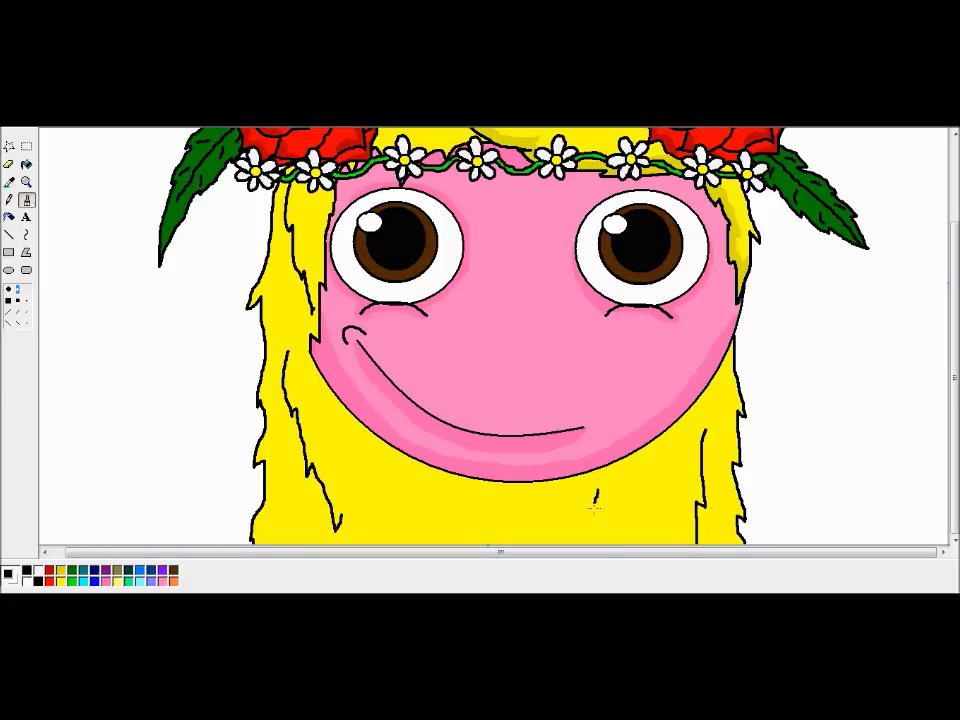
pyautogui.scroll(3, 702, 248)
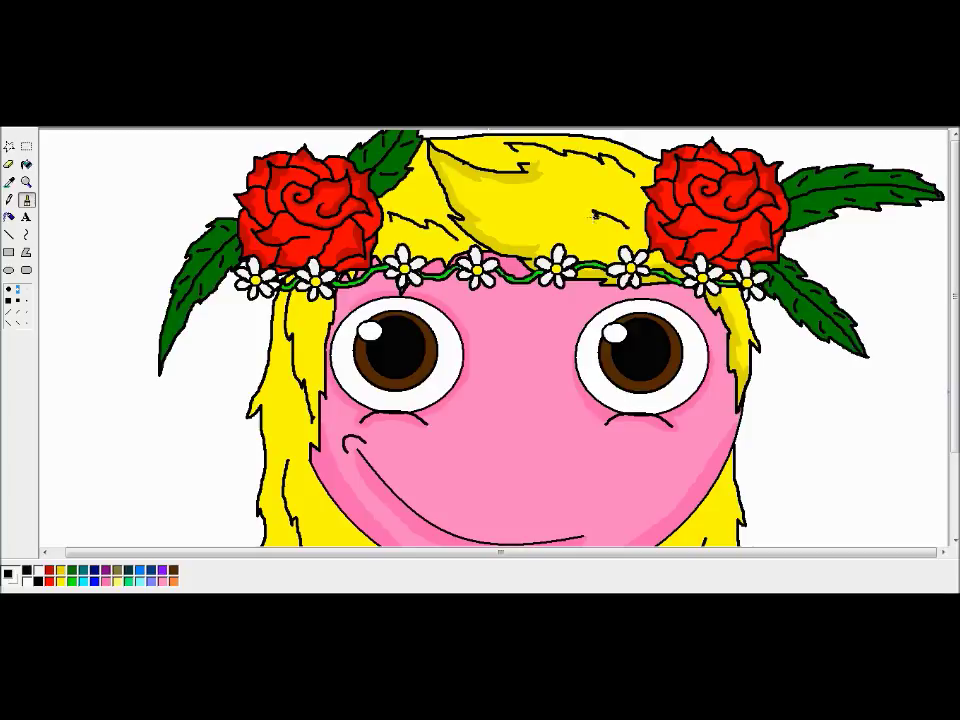
# Brush a dark yellow shadow contour beside the strand line next to the left eye and fill the enclosed area.
pyautogui.click(492, 248)
pyautogui.click(27, 182)
pyautogui.click(317, 324)
pyautogui.moveTo(241, 256)
pyautogui.mouseDown()
pyautogui.moveTo(266, 390)
pyautogui.moveTo(254, 450)
pyautogui.mouseUp()
pyautogui.moveTo(955, 281); pyautogui.dragTo(955, 316)
pyautogui.scroll(-2, 258, 200)
pyautogui.moveTo(250, 205)
pyautogui.mouseDown()
pyautogui.moveTo(250, 272)
pyautogui.moveTo(297, 393)
pyautogui.mouseUp()
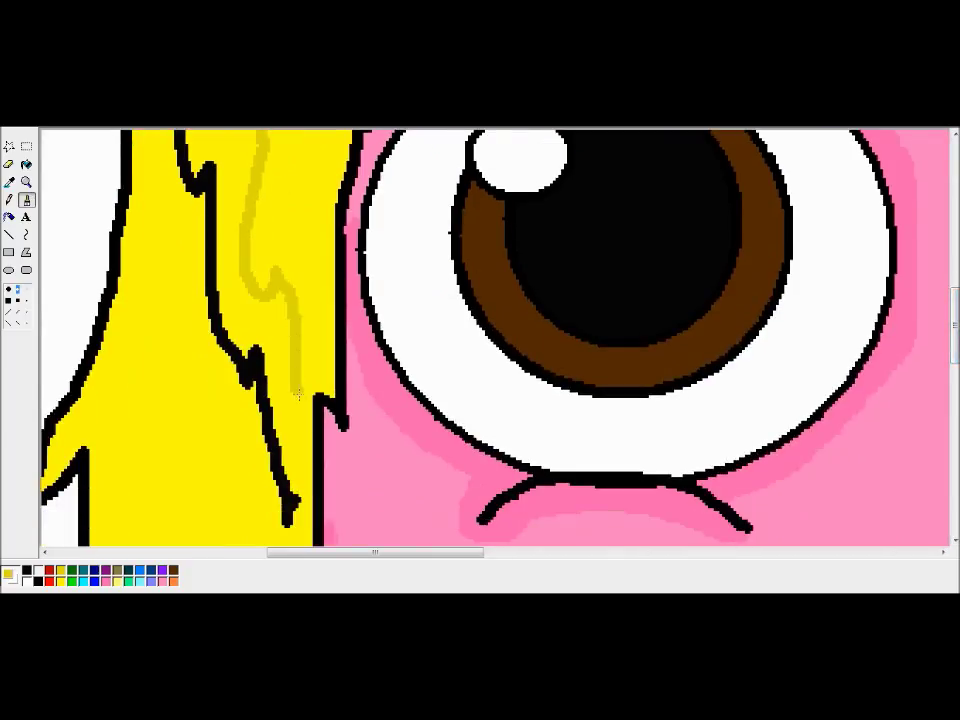
pyautogui.scroll(9, 305, 491)
pyautogui.click(27, 164)
pyautogui.click(202, 294)
pyautogui.click(235, 360)
# Brush a dark yellow shadow contour beside the long strand line in the lower left hair.
pyautogui.click(27, 182)
pyautogui.click(63, 191)
pyautogui.click(27, 182)
pyautogui.click(339, 380)
pyautogui.click(27, 200)
pyautogui.moveTo(286, 228)
pyautogui.mouseDown()
pyautogui.moveTo(315, 189)
pyautogui.moveTo(350, 413)
pyautogui.moveTo(375, 455)
pyautogui.mouseUp()
pyautogui.moveTo(957, 384); pyautogui.dragTo(957, 405)
pyautogui.scroll(-7, 375, 300)
pyautogui.moveTo(370, 185); pyautogui.dragTo(489, 489)
pyautogui.scroll(-6, 489, 480)
pyautogui.moveTo(481, 305)
pyautogui.mouseDown()
pyautogui.moveTo(522, 445)
pyautogui.moveTo(492, 495)
pyautogui.mouseUp()
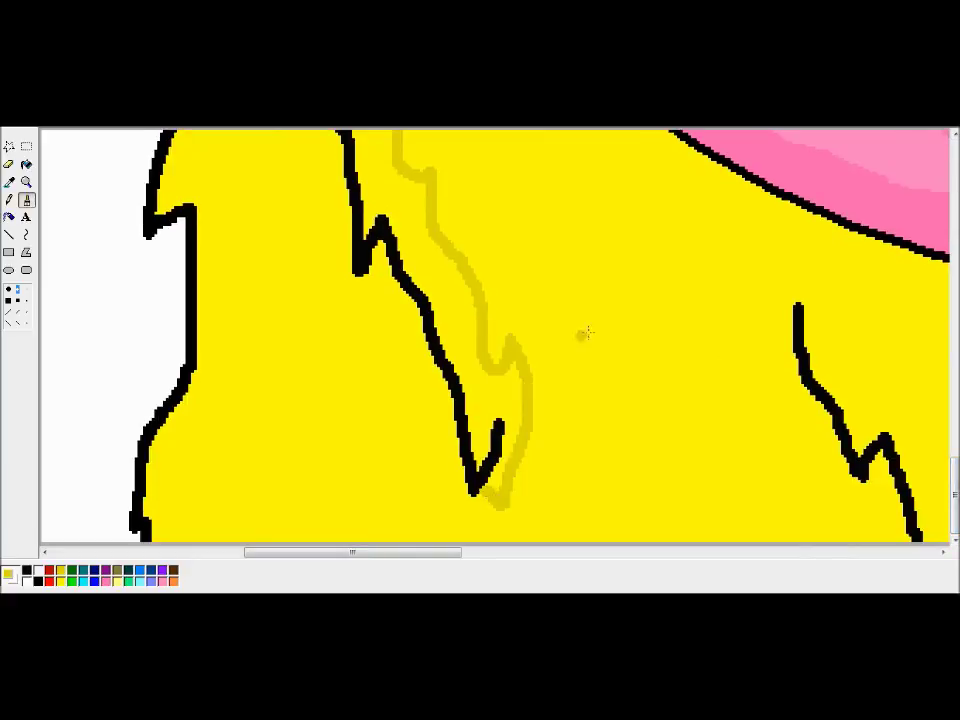
# Brush dark yellow shadow contours beside the strand lines below the chin and in the lower right hair.
pyautogui.hscroll(5, 928, 343)
pyautogui.moveTo(321, 293); pyautogui.dragTo(476, 536)
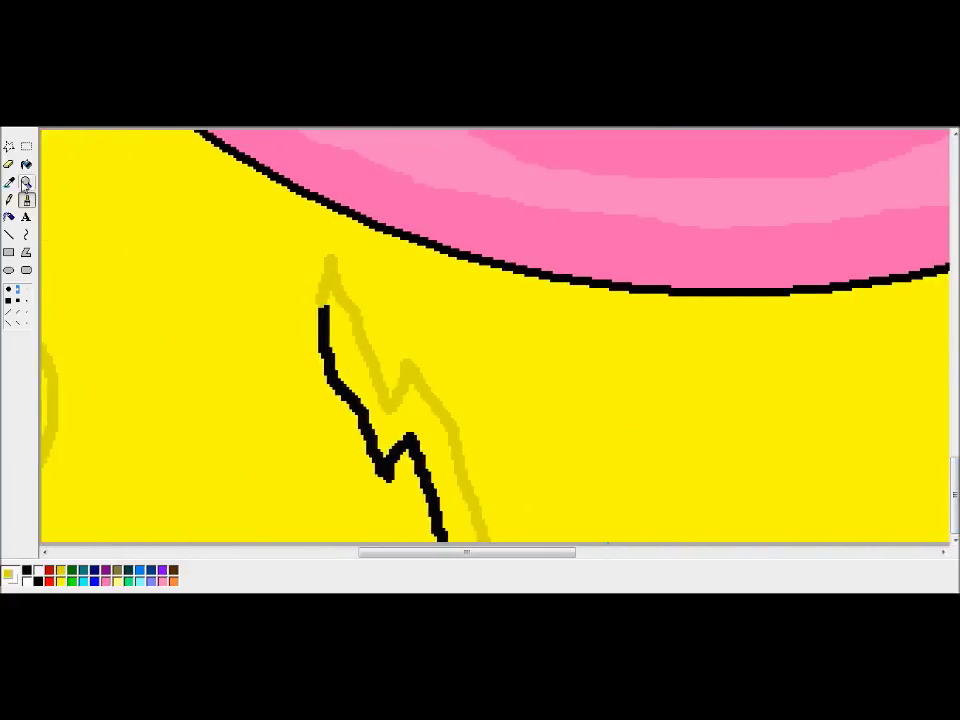
pyautogui.hotkey('ctrl', 'pageup')
pyautogui.click(26, 199)
pyautogui.moveTo(566, 155)
pyautogui.mouseDown()
pyautogui.moveTo(499, 292)
pyautogui.moveTo(484, 430)
pyautogui.mouseUp()
pyautogui.scroll(-3, 484, 430)
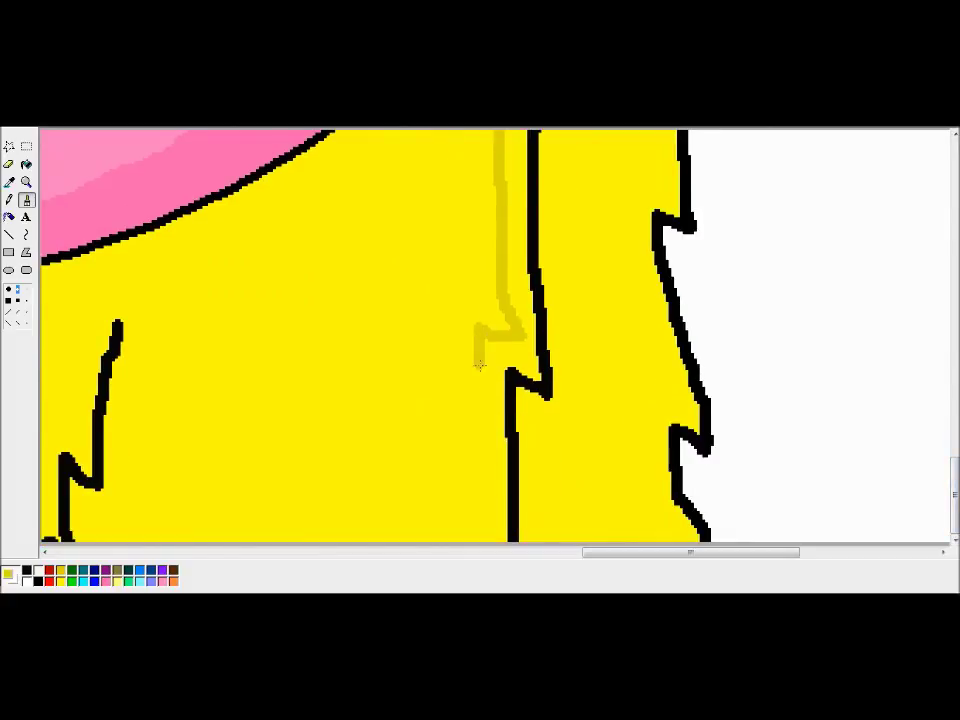
pyautogui.moveTo(497, 340); pyautogui.dragTo(505, 535)
pyautogui.moveTo(604, 561); pyautogui.dragTo(489, 561)
pyautogui.moveTo(597, 317)
pyautogui.mouseDown()
pyautogui.moveTo(553, 382)
pyautogui.moveTo(521, 395)
pyautogui.moveTo(511, 513)
pyautogui.moveTo(489, 534)
pyautogui.mouseUp()
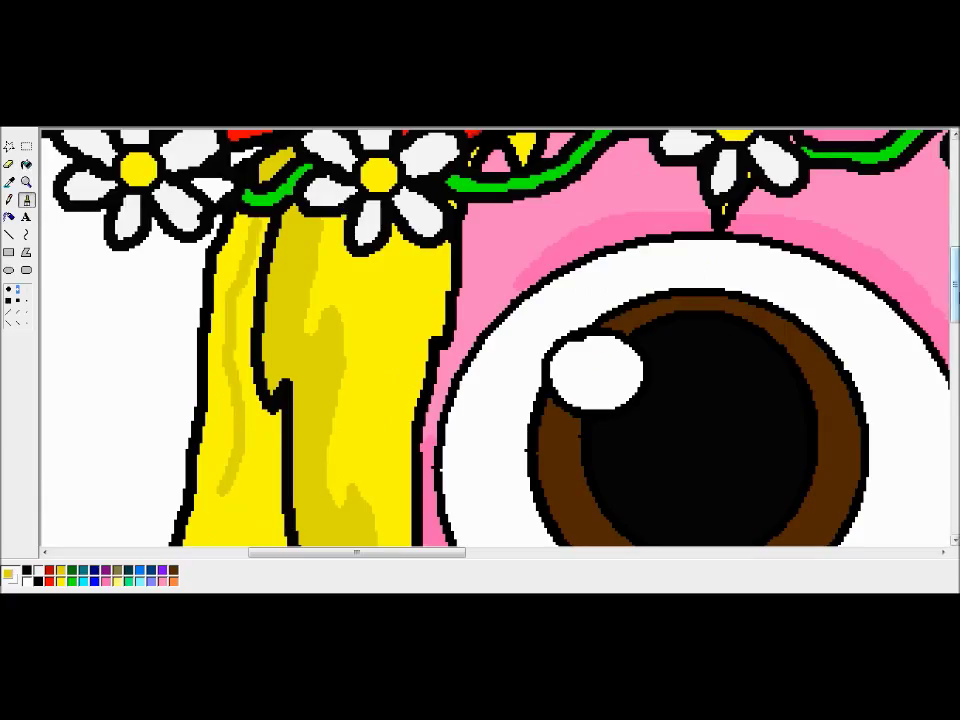
# Brush a jagged dark yellow shadow contour down the outer left edge of the hair and fill the enclosed strip.
pyautogui.moveTo(955, 286); pyautogui.dragTo(955, 335)
pyautogui.moveTo(220, 232)
pyautogui.mouseDown()
pyautogui.moveTo(197, 332)
pyautogui.moveTo(238, 349)
pyautogui.moveTo(203, 474)
pyautogui.mouseUp()
pyautogui.moveTo(955, 335); pyautogui.dragTo(955, 390)
pyautogui.moveTo(203, 178)
pyautogui.mouseDown()
pyautogui.moveTo(203, 217)
pyautogui.moveTo(227, 247)
pyautogui.moveTo(178, 488)
pyautogui.mouseUp()
pyautogui.scroll(-4, 195, 140)
pyautogui.moveTo(195, 140); pyautogui.dragTo(203, 471)
pyautogui.scroll(-4, 491, 312)
pyautogui.moveTo(205, 243)
pyautogui.mouseDown()
pyautogui.moveTo(202, 381)
pyautogui.moveTo(178, 537)
pyautogui.mouseUp()
pyautogui.click(27, 182)
pyautogui.click(90, 190)
pyautogui.click(27, 164)
pyautogui.click(262, 368)
# Brush a jagged dark yellow shadow contour down the outer right edge of the hair and fill the enclosed strip.
pyautogui.click(30, 185)
pyautogui.click(747, 388)
pyautogui.click(27, 200)
pyautogui.moveTo(395, 217); pyautogui.dragTo(420, 489)
pyautogui.moveTo(956, 402); pyautogui.dragTo(957, 456)
pyautogui.moveTo(422, 214)
pyautogui.mouseDown()
pyautogui.moveTo(428, 284)
pyautogui.moveTo(394, 341)
pyautogui.moveTo(396, 405)
pyautogui.mouseUp()
pyautogui.moveTo(956, 470); pyautogui.dragTo(957, 496)
pyautogui.moveTo(397, 274)
pyautogui.mouseDown()
pyautogui.moveTo(436, 377)
pyautogui.moveTo(394, 432)
pyautogui.moveTo(442, 540)
pyautogui.mouseUp()
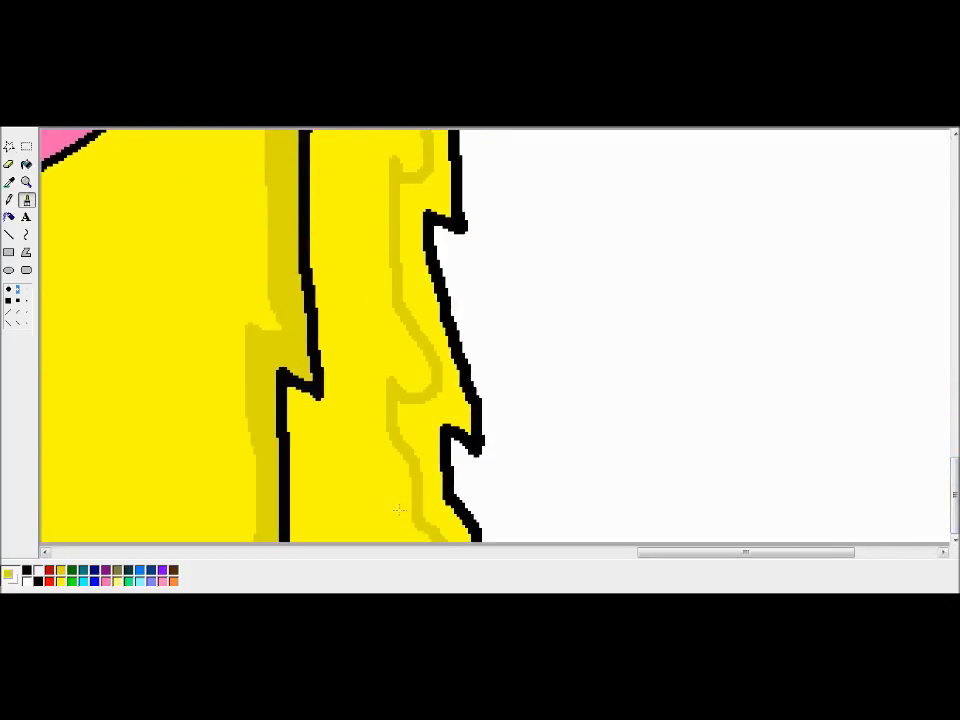
pyautogui.click(27, 164)
pyautogui.click(418, 290)
# Shade the hair along the lower-left edge of the face with a dark yellow contour and fill.
pyautogui.click(27, 182)
pyautogui.click(90, 200)
pyautogui.click(29, 183)
pyautogui.click(340, 327)
pyautogui.click(27, 200)
pyautogui.moveTo(385, 281)
pyautogui.mouseDown()
pyautogui.moveTo(345, 363)
pyautogui.moveTo(396, 518)
pyautogui.mouseUp()
pyautogui.moveTo(956, 376); pyautogui.dragTo(957, 441)
pyautogui.moveTo(393, 177)
pyautogui.mouseDown()
pyautogui.moveTo(610, 418)
pyautogui.moveTo(780, 528)
pyautogui.mouseUp()
pyautogui.click(26, 181)
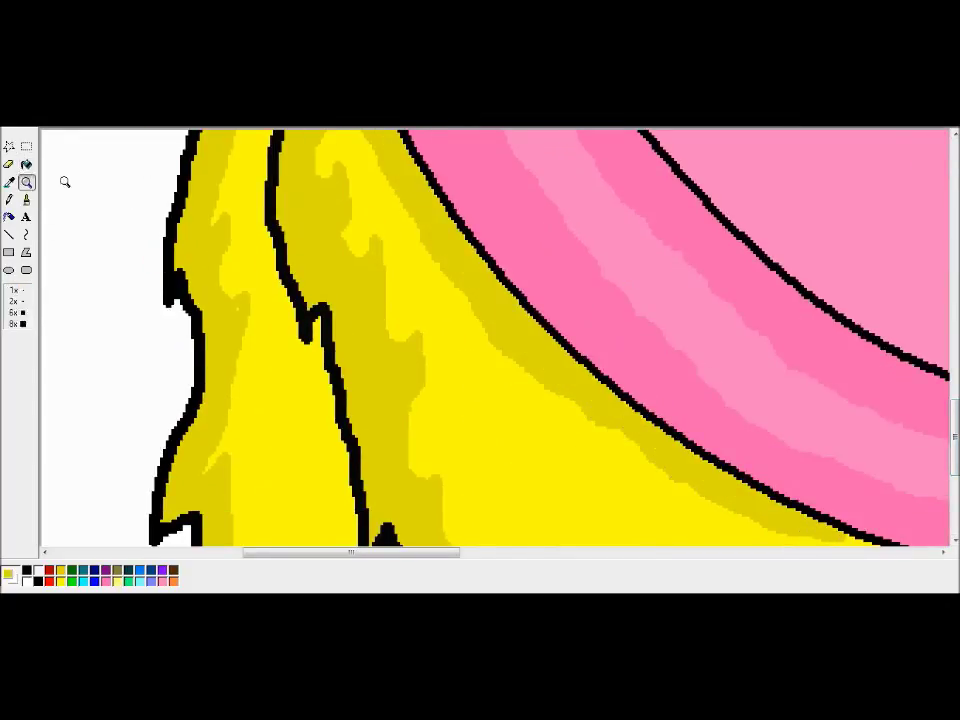
pyautogui.click(64, 180)
pyautogui.click(26, 164)
pyautogui.scroll(3, 54, 171)
# Brush dark yellow shadow contours under the two lower strand lines on the crown and fill the enclosed areas.
pyautogui.click(26, 181)
pyautogui.click(478, 246)
pyautogui.click(26, 199)
pyautogui.moveTo(172, 280)
pyautogui.mouseDown()
pyautogui.moveTo(332, 345)
pyautogui.moveTo(455, 375)
pyautogui.mouseUp()
pyautogui.moveTo(480, 552); pyautogui.dragTo(600, 552)
pyautogui.moveTo(255, 278)
pyautogui.mouseDown()
pyautogui.moveTo(480, 312)
pyautogui.moveTo(527, 218)
pyautogui.moveTo(525, 258)
pyautogui.mouseUp()
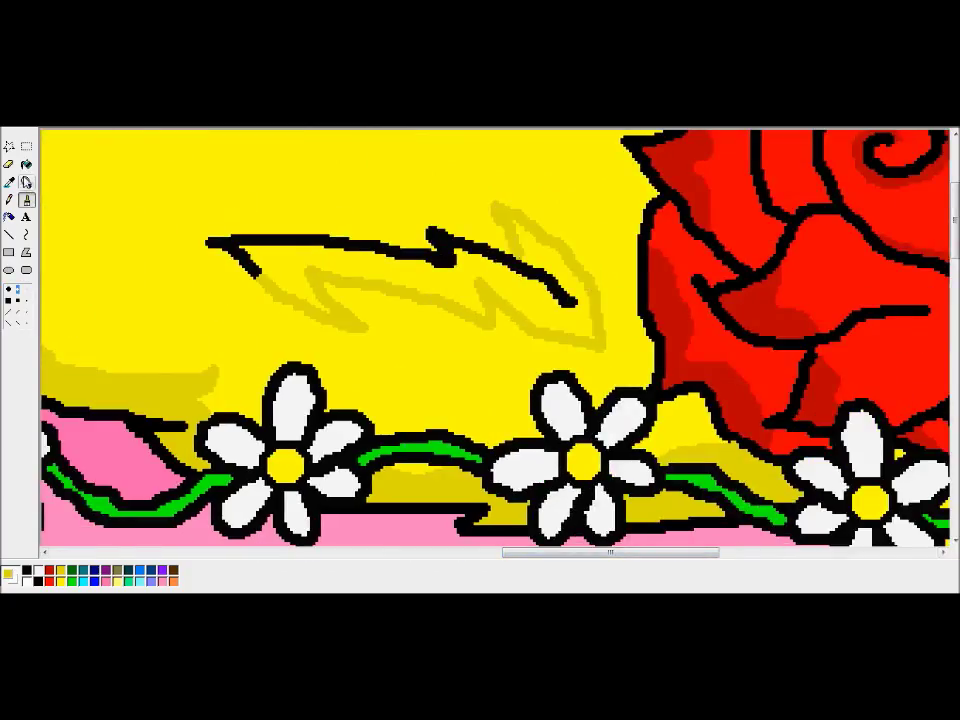
pyautogui.click(26, 164)
pyautogui.click(424, 276)
pyautogui.moveTo(540, 552); pyautogui.dragTo(377, 552)
pyautogui.click(424, 307)
pyautogui.click(26, 182)
pyautogui.click(114, 197)
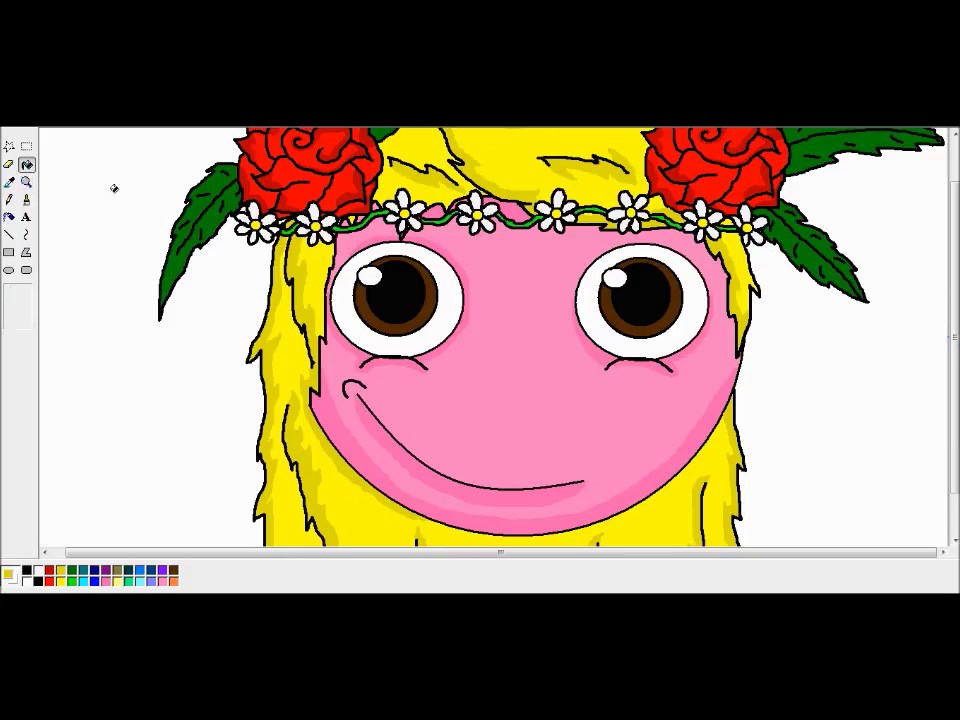
# Brush a jagged dark yellow shadow contour under the topmost strand line on the crown and fill it.
pyautogui.moveTo(954, 266); pyautogui.dragTo(945, 224)
pyautogui.click(26, 182)
pyautogui.click(557, 184)
pyautogui.click(26, 200)
pyautogui.moveTo(400, 262); pyautogui.dragTo(348, 218)
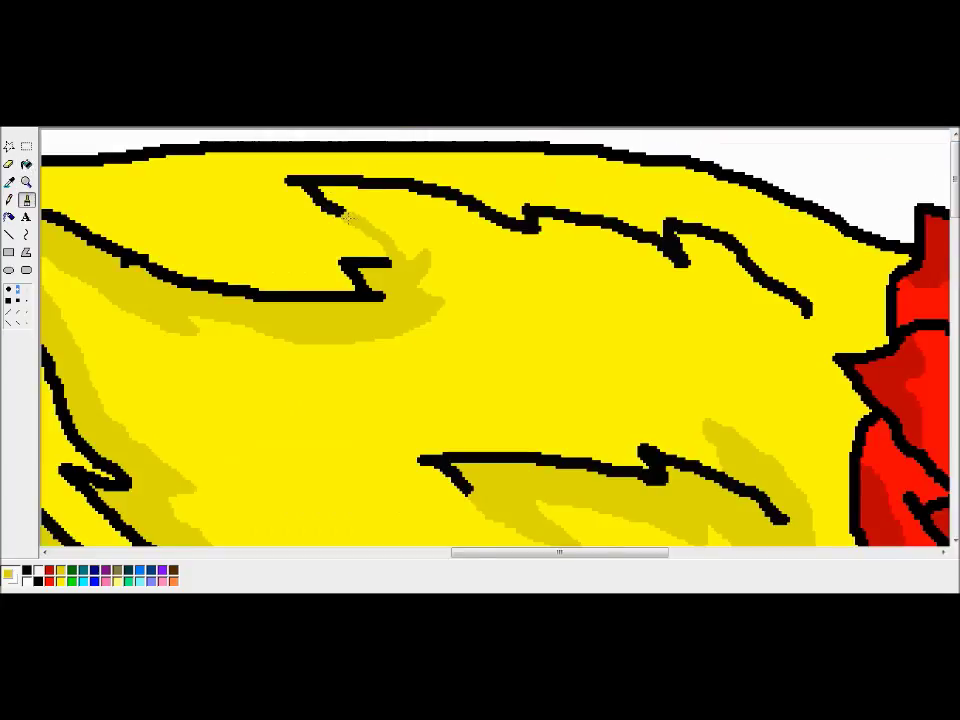
pyautogui.moveTo(418, 233)
pyautogui.mouseDown()
pyautogui.moveTo(470, 232)
pyautogui.moveTo(812, 325)
pyautogui.mouseUp()
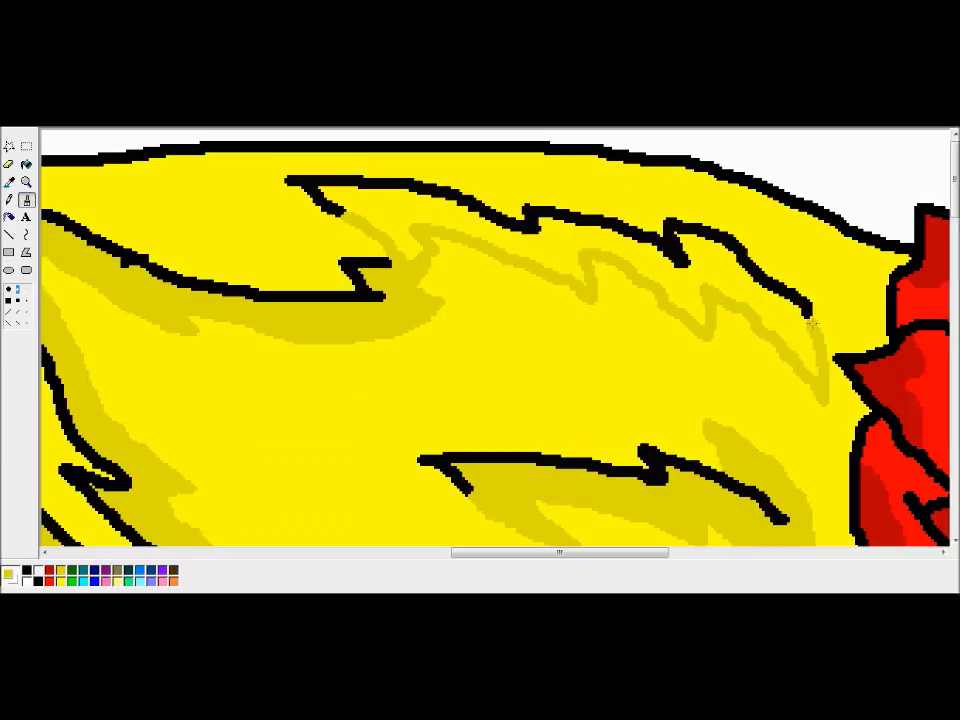
pyautogui.click(25, 167)
pyautogui.click(379, 217)
pyautogui.click(27, 183)
pyautogui.click(188, 281)
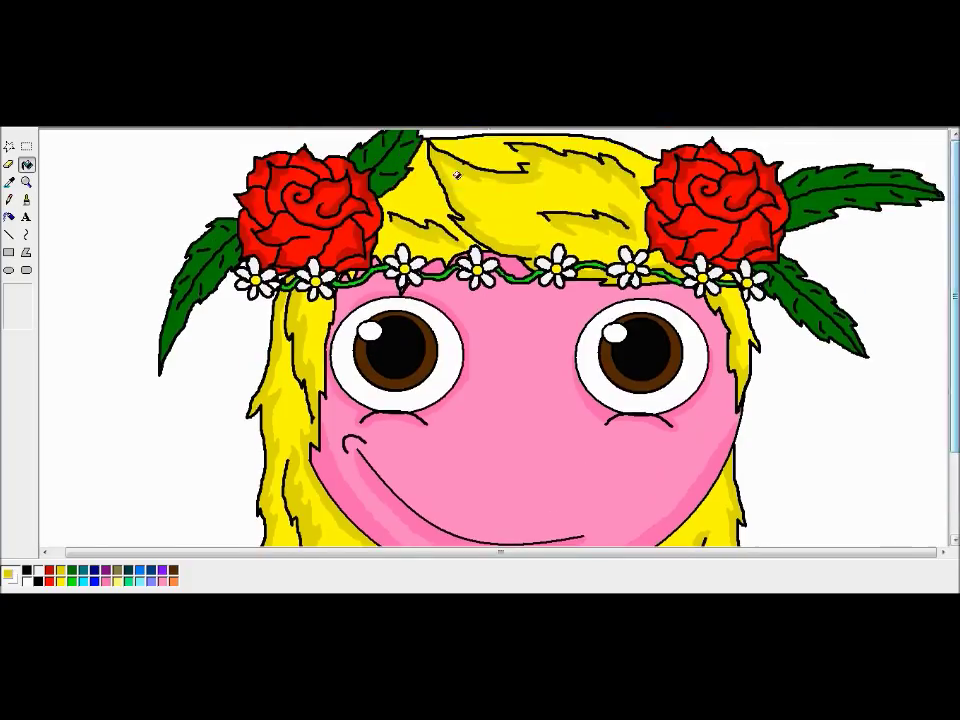
# Mix a darker green than the leaf color for shading the leaf beside the left rose.
pyautogui.click(26, 182)
pyautogui.click(270, 263)
pyautogui.click(128, 126)
pyautogui.click(479, 437)
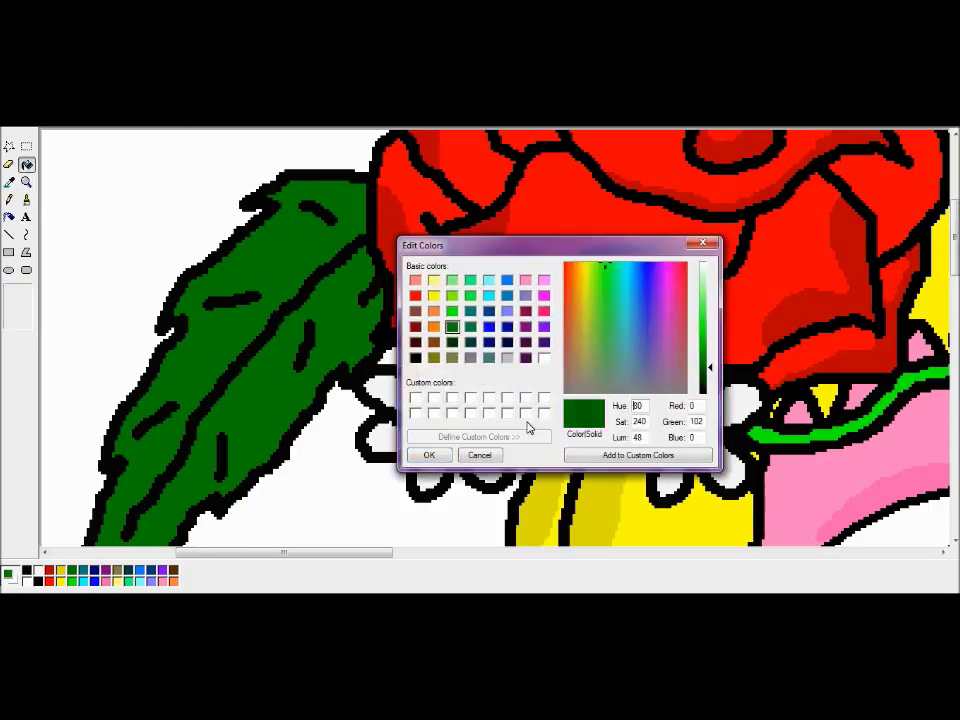
pyautogui.click(429, 455)
# Brush dark green shadow contours along the midrib and edges of the lower-left leaf and fill the enclosed areas.
pyautogui.click(26, 199)
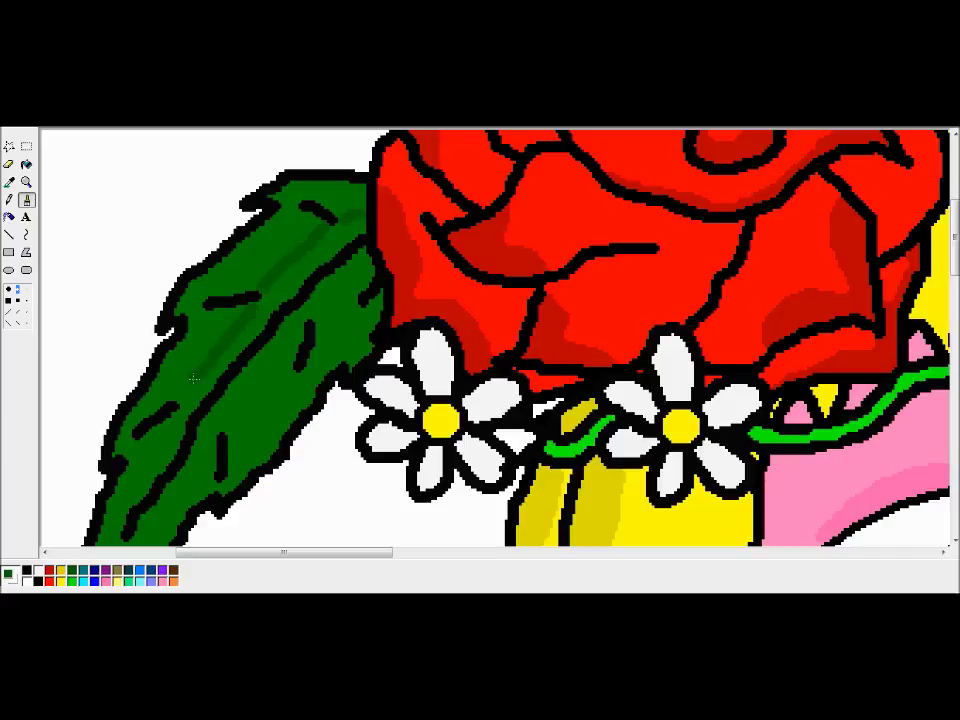
pyautogui.moveTo(170, 425); pyautogui.dragTo(131, 493)
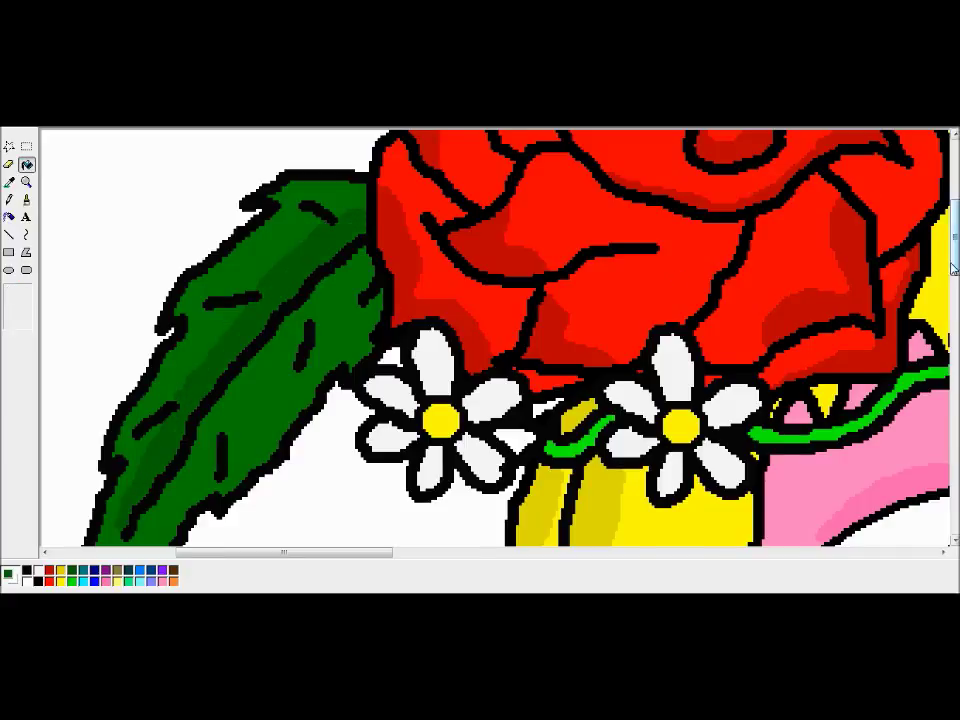
pyautogui.scroll(-3, 71, 468)
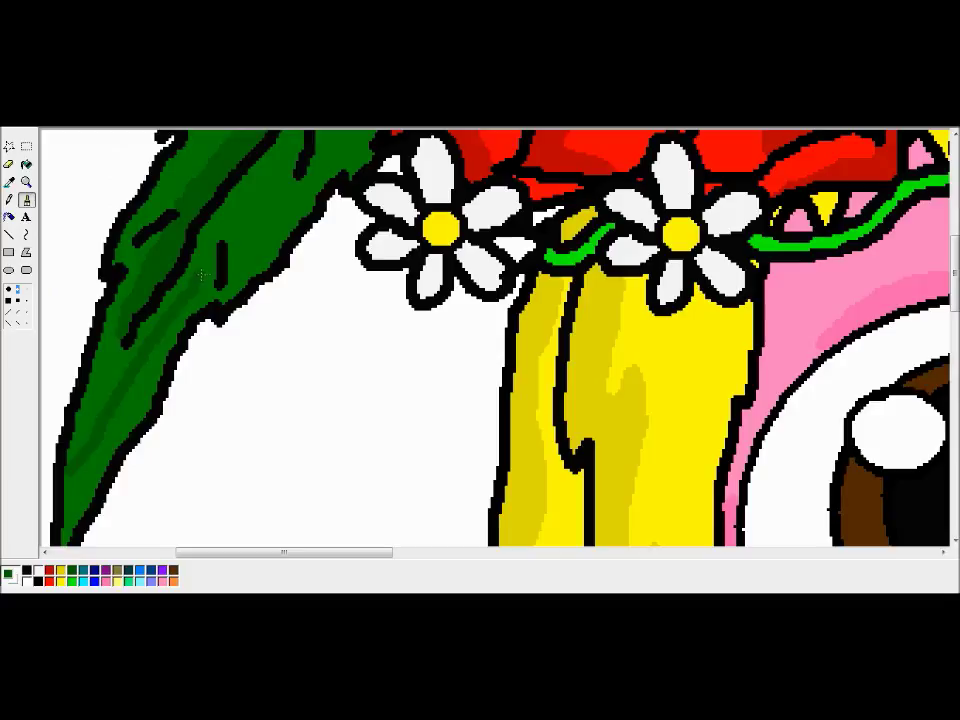
pyautogui.scroll(4, 479, 401)
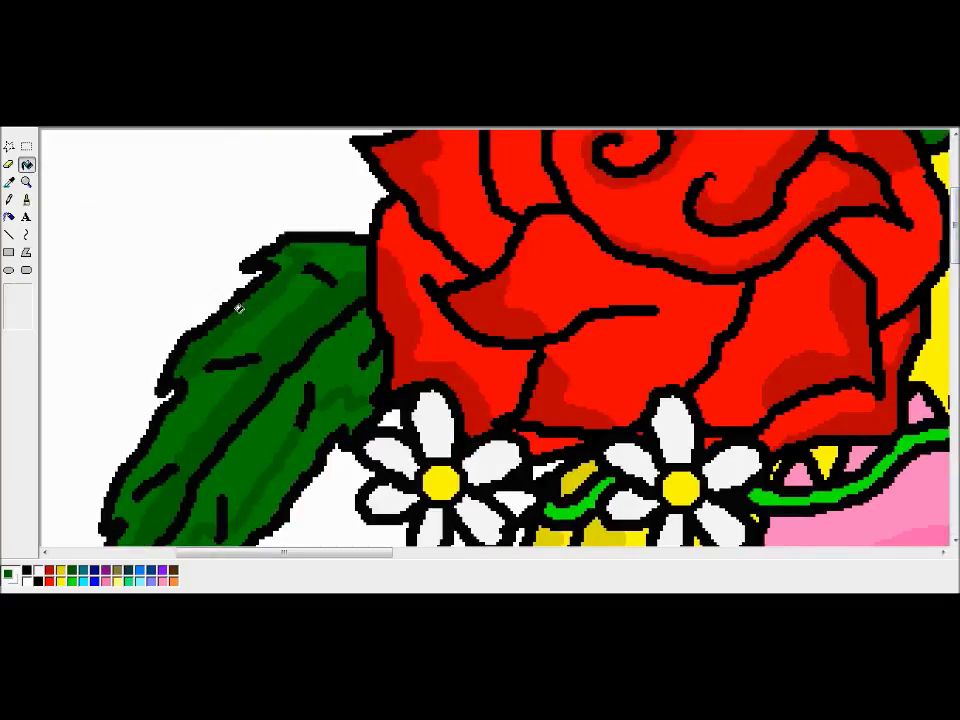
pyautogui.scroll(-5, 293, 473)
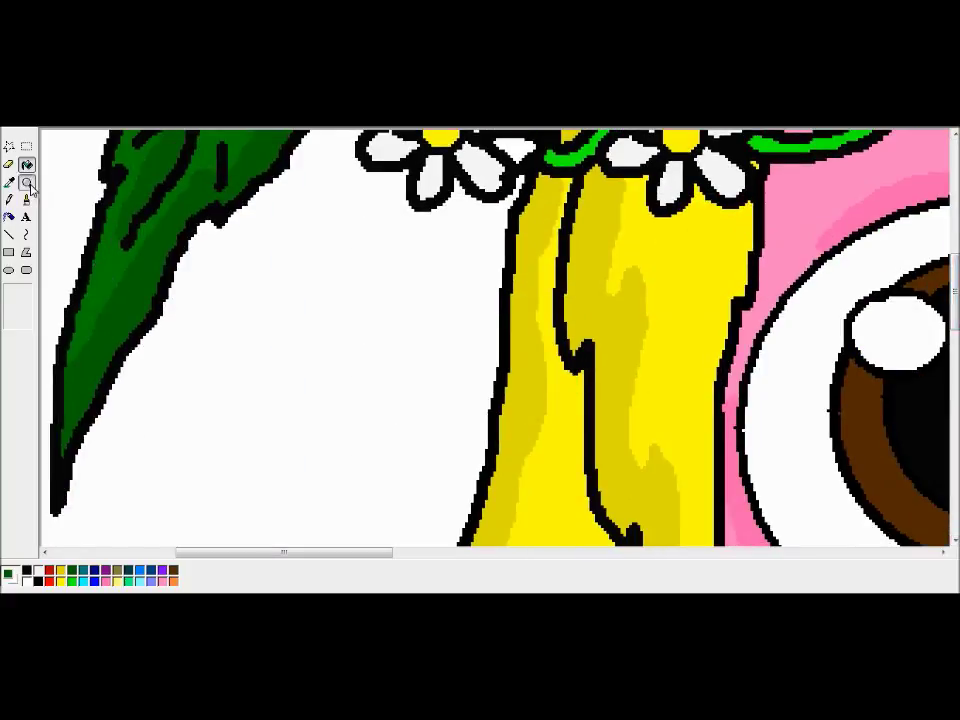
# Brush jagged dark green shadow contours on both halves of the leaf above the left rose.
pyautogui.click(26, 183)
pyautogui.click(26, 184)
pyautogui.click(422, 172)
pyautogui.click(27, 200)
pyautogui.moveTo(236, 280)
pyautogui.mouseDown()
pyautogui.moveTo(307, 233)
pyautogui.moveTo(344, 189)
pyautogui.mouseUp()
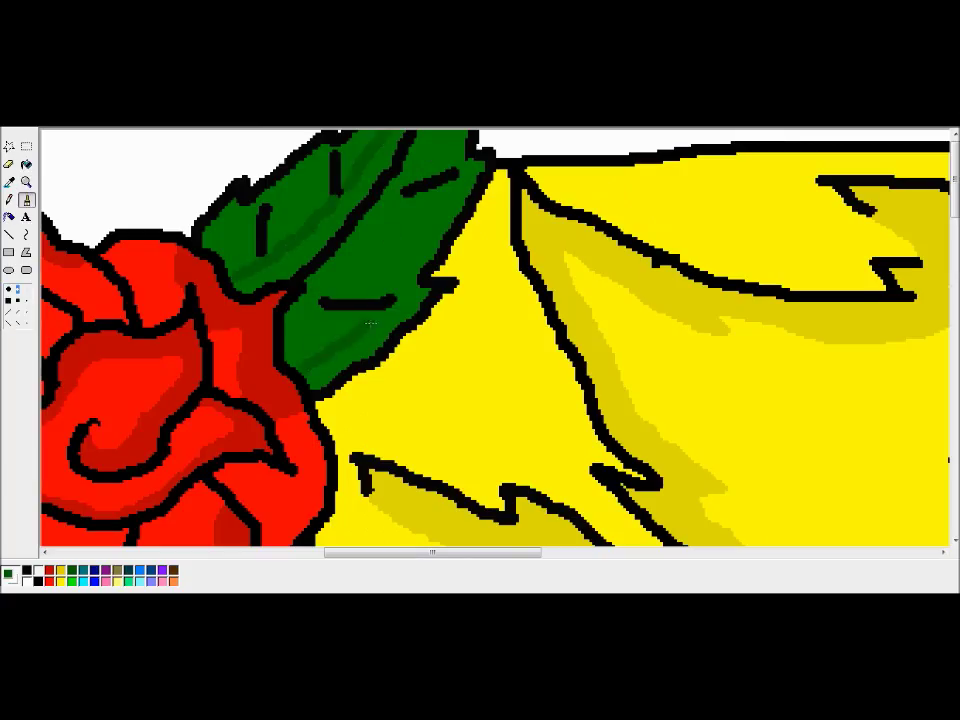
pyautogui.moveTo(392, 287); pyautogui.dragTo(409, 201)
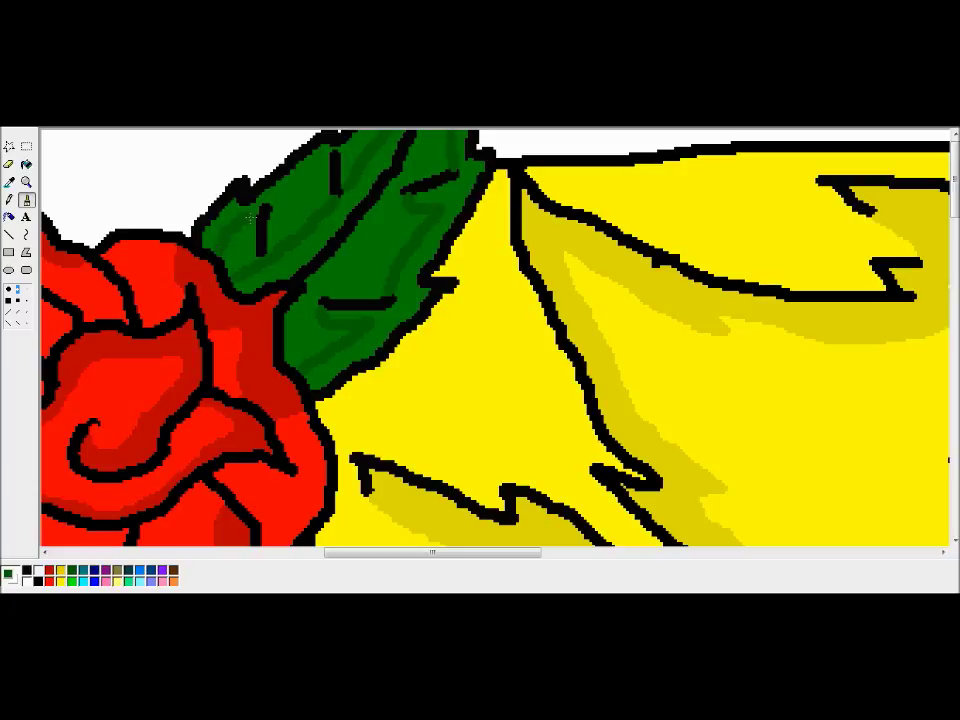
# Brush jagged dark green shadow contours along the midrib and veins of the leaf below the right rose.
pyautogui.click(26, 183)
pyautogui.click(95, 218)
pyautogui.click(26, 183)
pyautogui.click(853, 315)
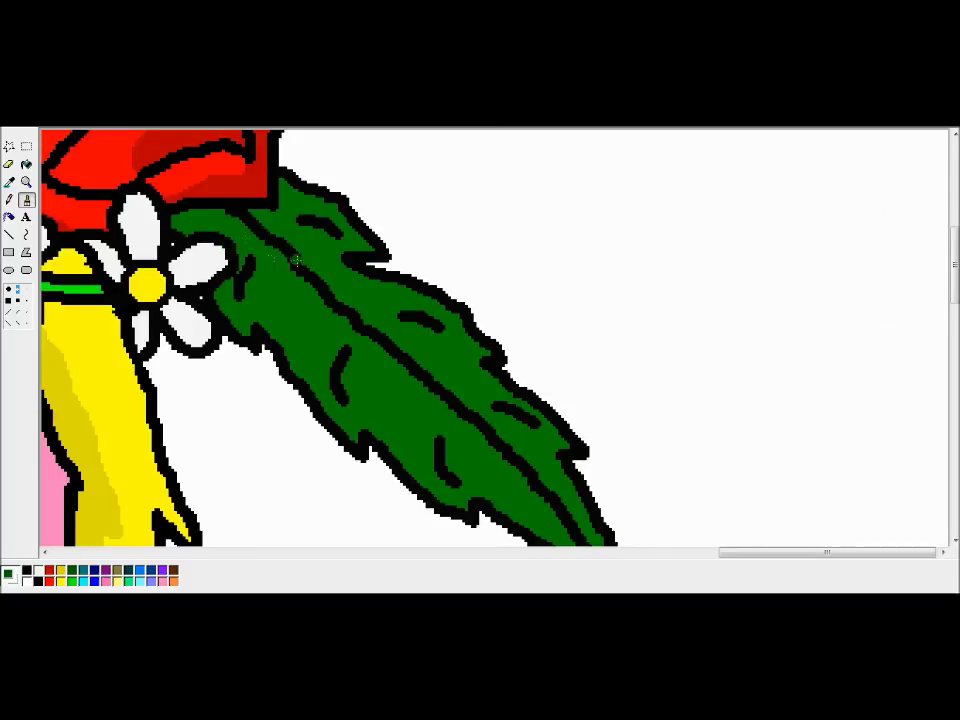
pyautogui.moveTo(258, 275); pyautogui.dragTo(322, 384)
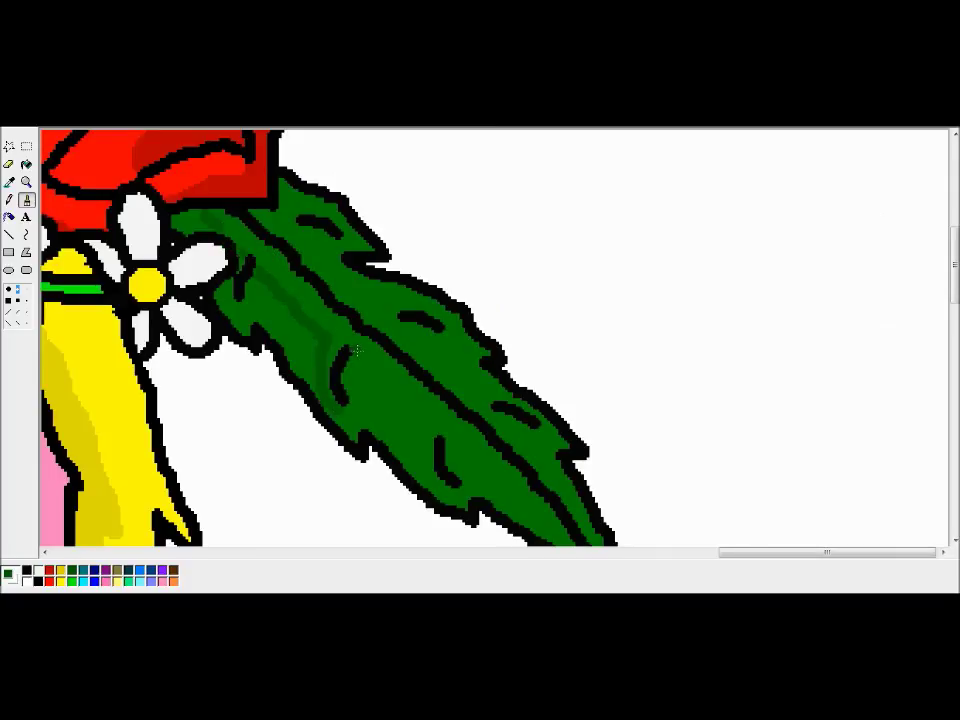
pyautogui.moveTo(477, 493); pyautogui.dragTo(531, 506)
pyautogui.scroll(-3, 532, 369)
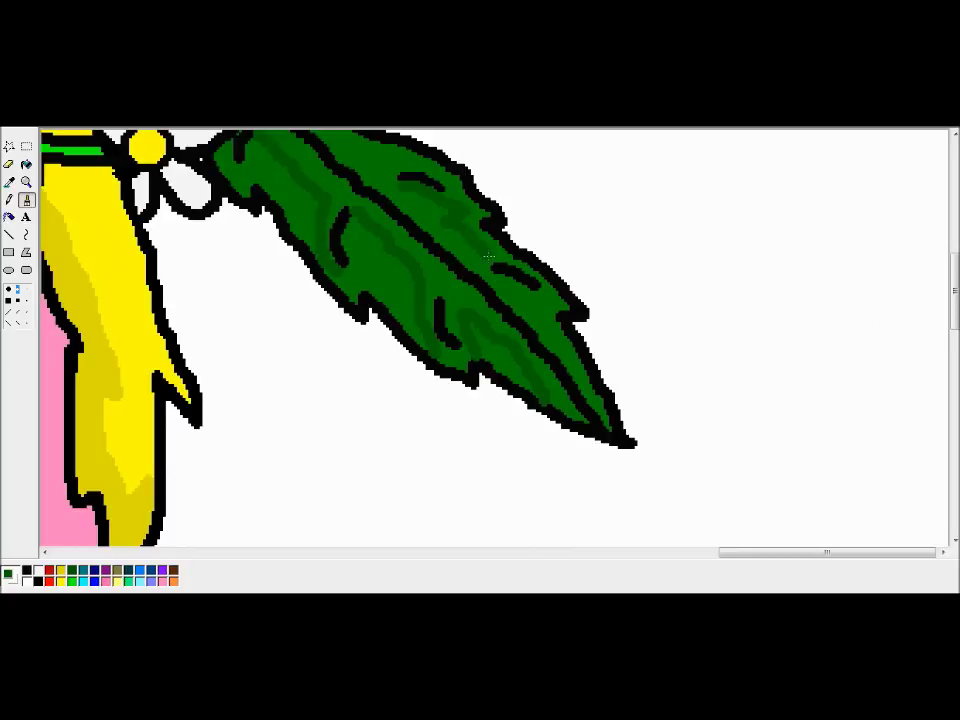
pyautogui.scroll(4, 545, 337)
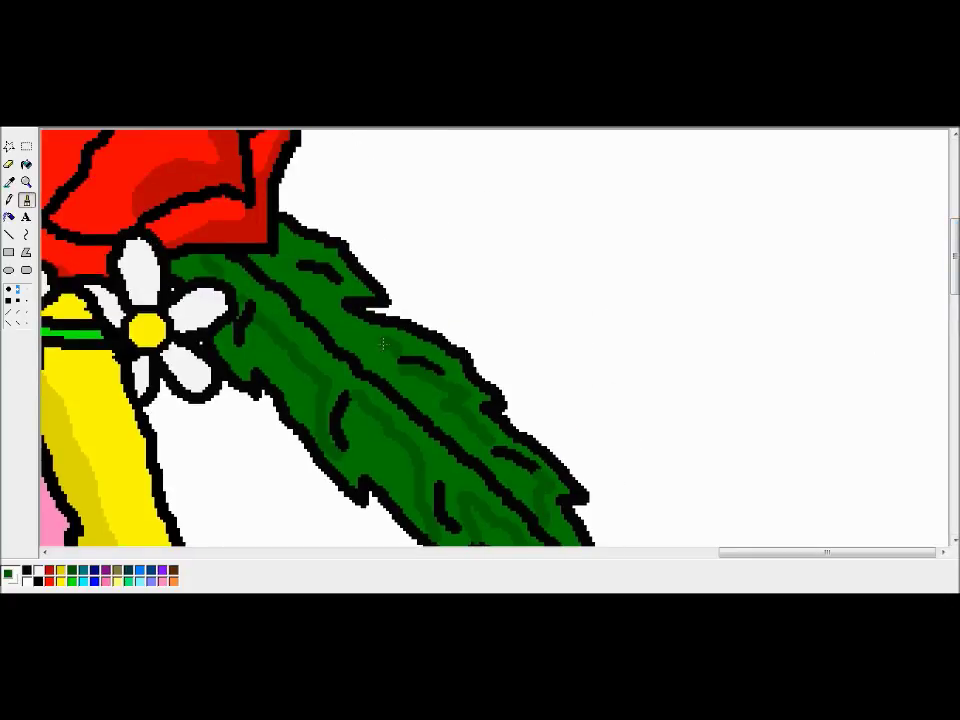
# Fill the outlined shadow areas of the leaf below the right rose with dark green.
pyautogui.click(27, 164)
pyautogui.click(280, 307)
pyautogui.click(552, 475)
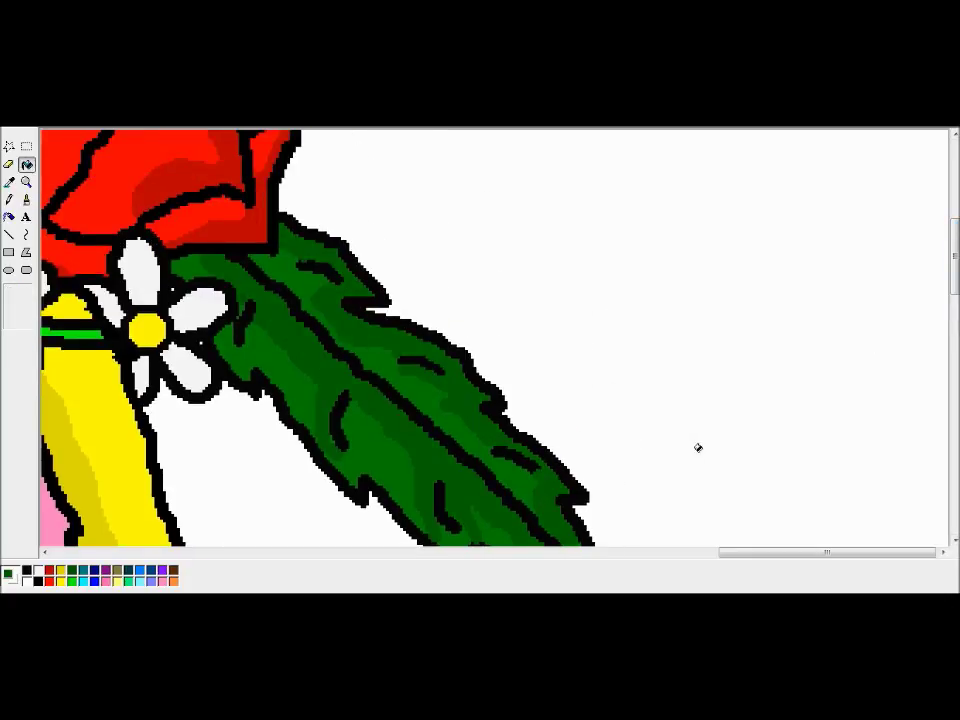
pyautogui.scroll(-3, 696, 454)
# Shade the upper-right leaf with dark green contours above the midrib and along the lower edge, filling the enclosed areas.
pyautogui.click(27, 182)
pyautogui.click(545, 150)
pyautogui.scroll(3, 555, 132)
pyautogui.click(27, 182)
pyautogui.click(873, 195)
pyautogui.click(27, 200)
pyautogui.moveTo(335, 316)
pyautogui.mouseDown()
pyautogui.moveTo(580, 290)
pyautogui.moveTo(776, 285)
pyautogui.mouseUp()
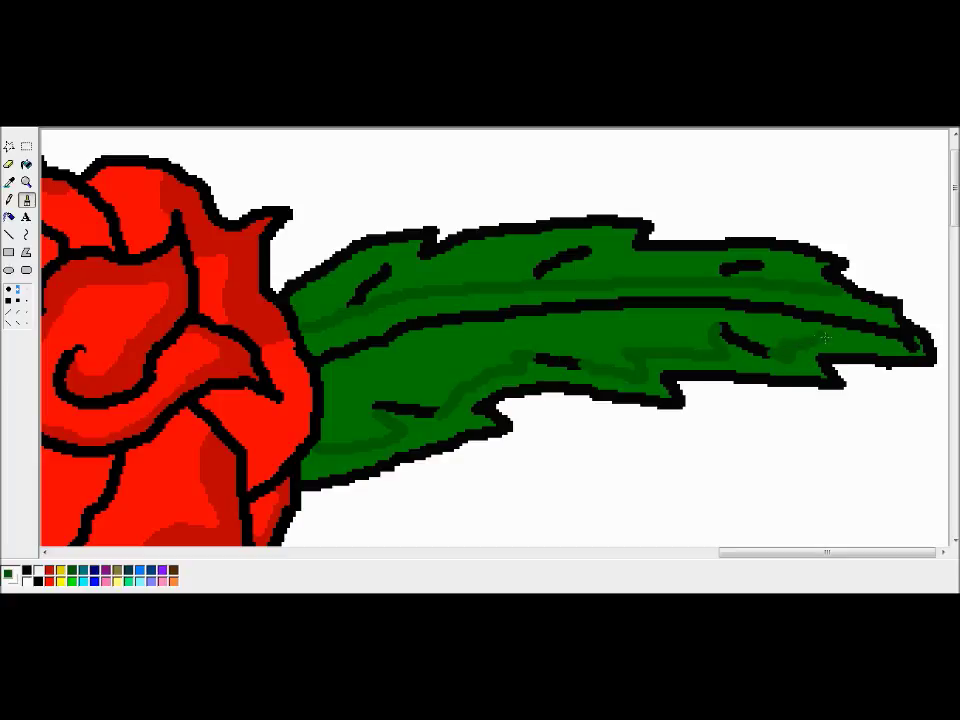
pyautogui.click(26, 164)
pyautogui.click(725, 335)
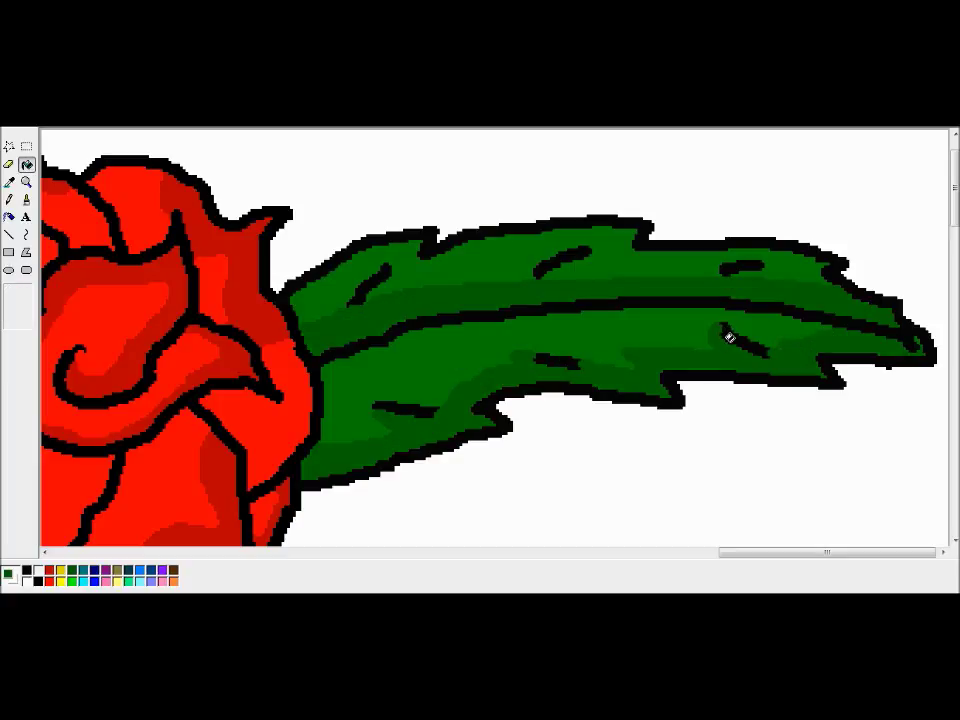
# Add dark green shading along the upper edge of the upper-right leaf.
pyautogui.click(26, 199)
pyautogui.moveTo(390, 260); pyautogui.dragTo(310, 304)
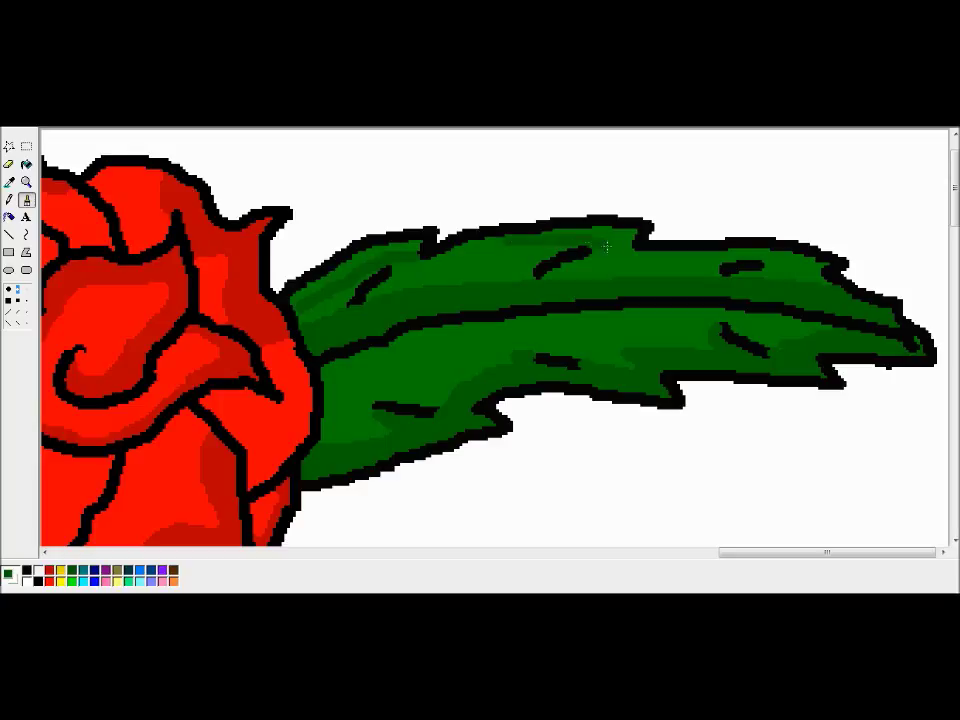
pyautogui.click(26, 164)
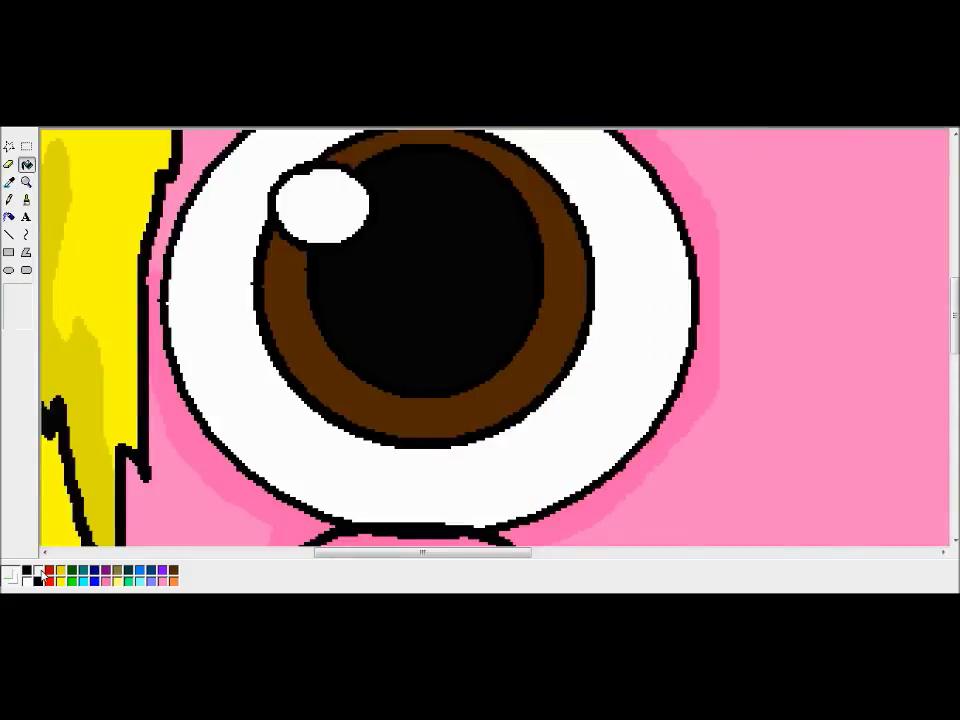
# Mix a light grey for shading the whites of the eyes.
pyautogui.doubleClick(27, 580)
pyautogui.click(478, 436)
pyautogui.click(428, 455)
# Brush light grey shadow contours in the left eye's white and highlight, and fill the enclosed areas.
pyautogui.click(26, 199)
pyautogui.moveTo(236, 160)
pyautogui.mouseDown()
pyautogui.moveTo(197, 300)
pyautogui.moveTo(300, 483)
pyautogui.moveTo(506, 493)
pyautogui.moveTo(672, 338)
pyautogui.mouseUp()
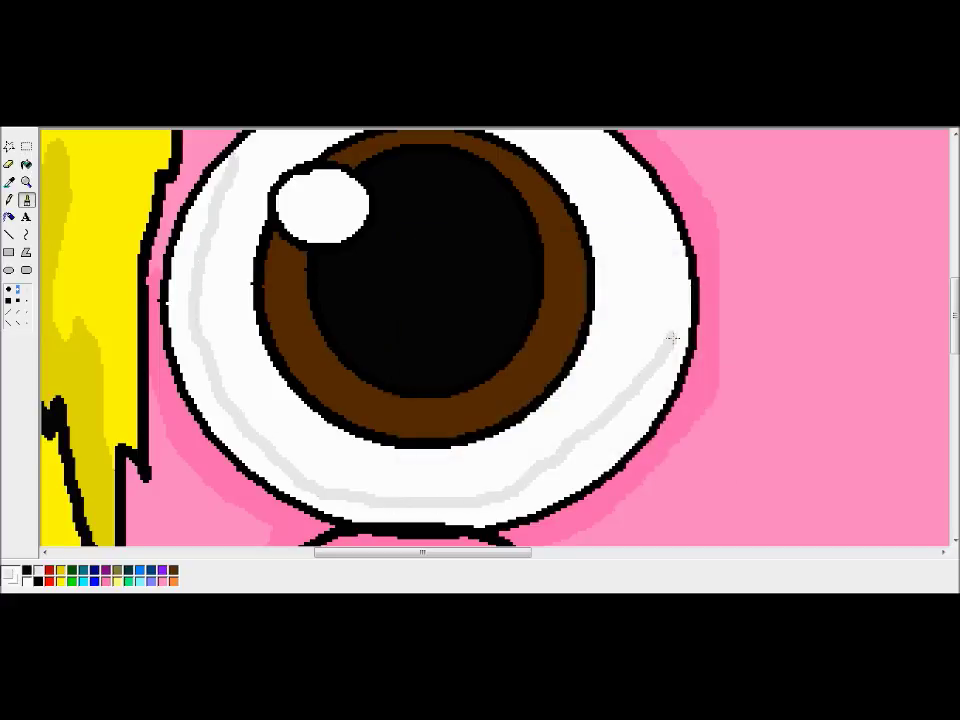
pyautogui.moveTo(604, 307); pyautogui.dragTo(601, 232)
pyautogui.moveTo(954, 315); pyautogui.dragTo(954, 272)
pyautogui.moveTo(601, 452)
pyautogui.mouseDown()
pyautogui.moveTo(538, 373)
pyautogui.moveTo(394, 338)
pyautogui.moveTo(299, 390)
pyautogui.mouseUp()
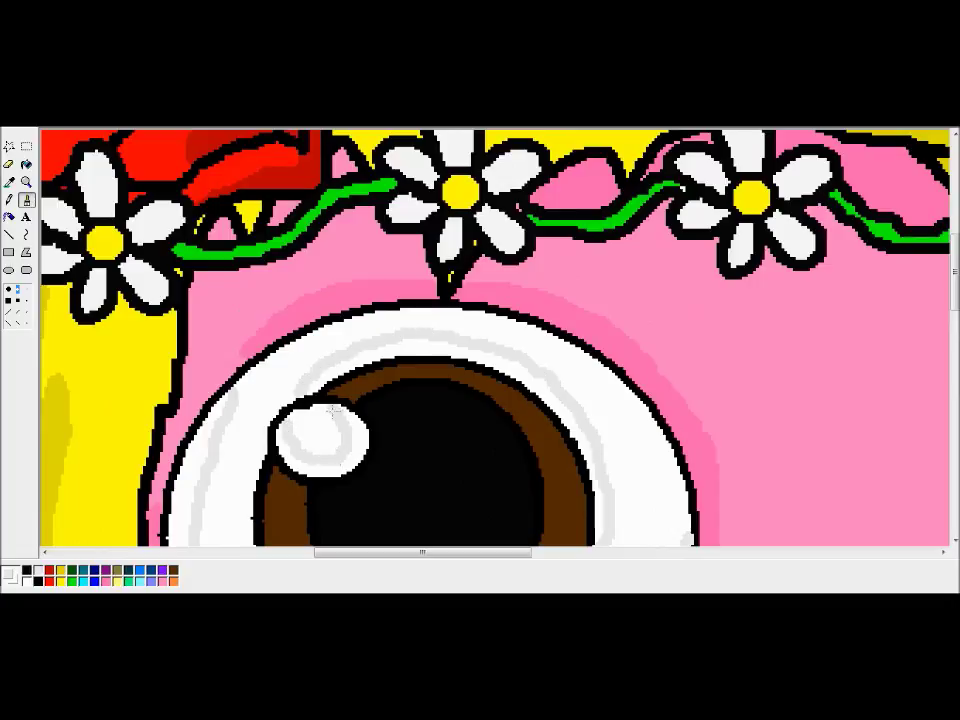
pyautogui.click(26, 164)
pyautogui.click(215, 417)
pyautogui.click(342, 465)
pyautogui.click(356, 361)
# Brush light grey shadow contours around the right eye's white, along its iris and inside its highlight.
pyautogui.click(27, 182)
pyautogui.click(114, 225)
pyautogui.click(26, 182)
pyautogui.click(645, 235)
pyautogui.click(26, 199)
pyautogui.moveTo(410, 172)
pyautogui.mouseDown()
pyautogui.moveTo(362, 204)
pyautogui.moveTo(253, 352)
pyautogui.moveTo(245, 440)
pyautogui.mouseUp()
pyautogui.scroll(-3, 632, 320)
pyautogui.moveTo(251, 300)
pyautogui.mouseDown()
pyautogui.moveTo(456, 435)
pyautogui.moveTo(650, 405)
pyautogui.mouseUp()
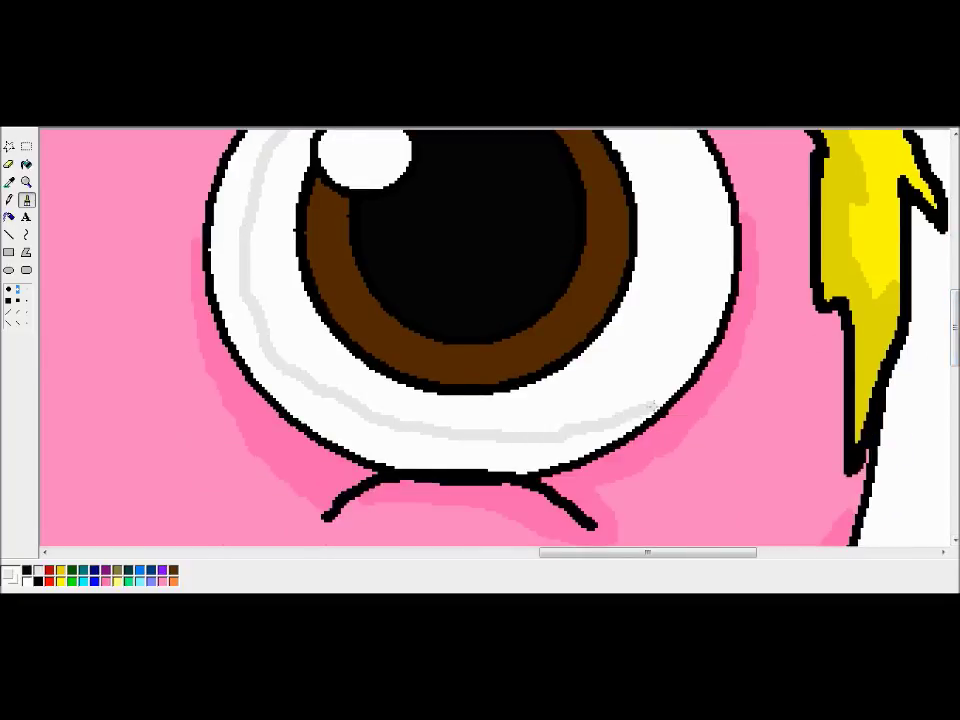
pyautogui.scroll(3, 600, 350)
pyautogui.moveTo(662, 450)
pyautogui.mouseDown()
pyautogui.moveTo(617, 289)
pyautogui.moveTo(466, 229)
pyautogui.moveTo(400, 245)
pyautogui.mouseUp()
pyautogui.moveTo(338, 318); pyautogui.dragTo(391, 329)
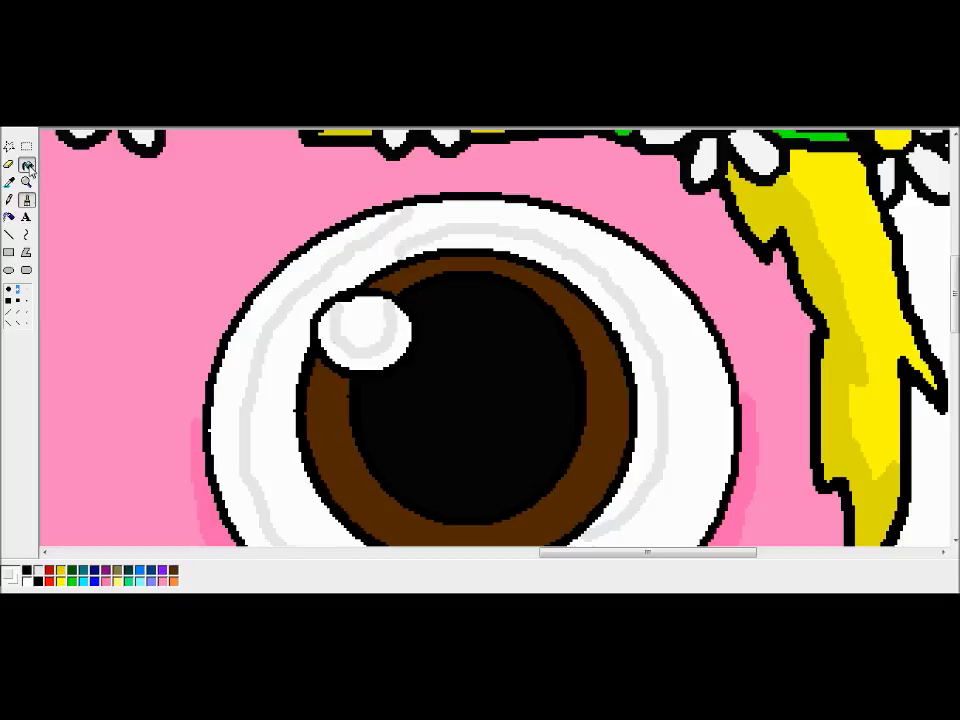